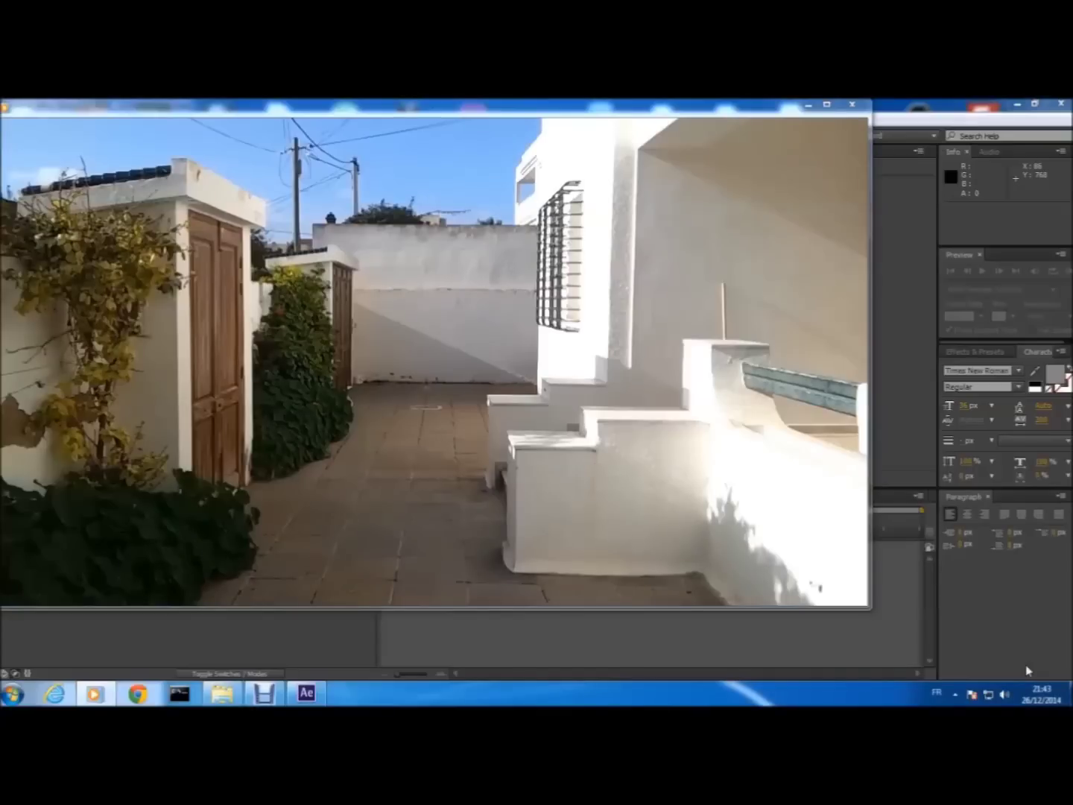
# Step: Play the finished 'day to night' clip in Windows Media Player, then minimize the player
pyautogui.moveTo(491, 426)
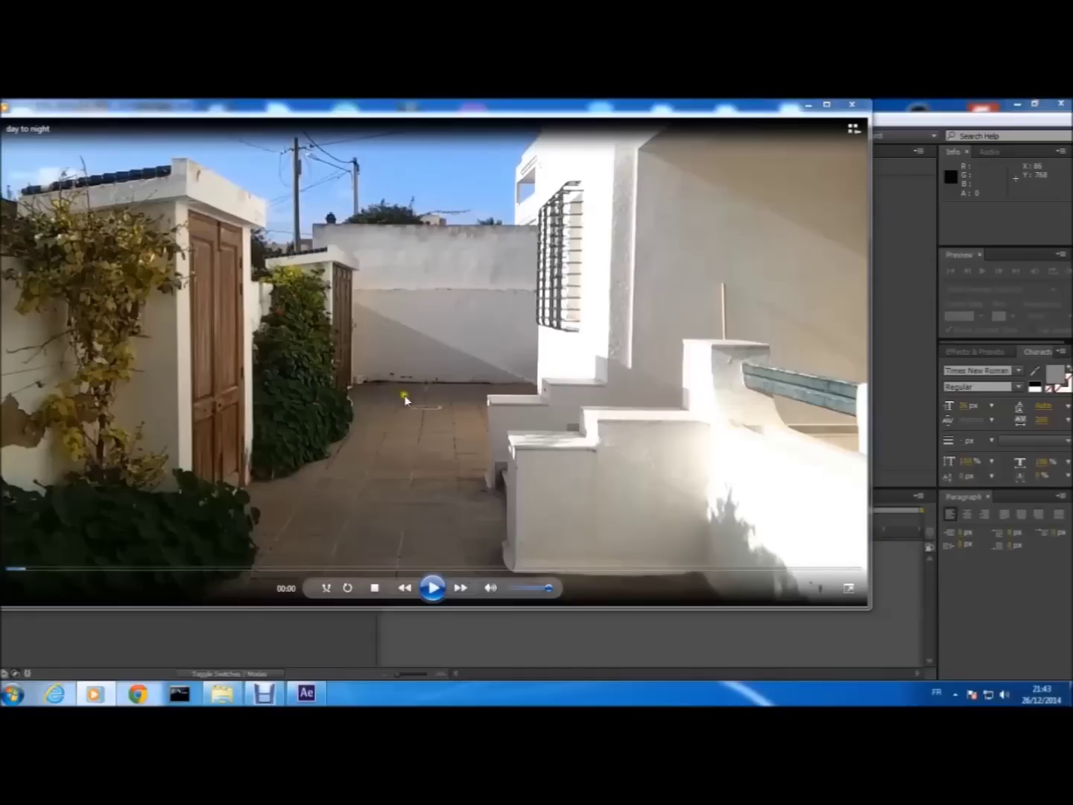
pyautogui.click(432, 587)
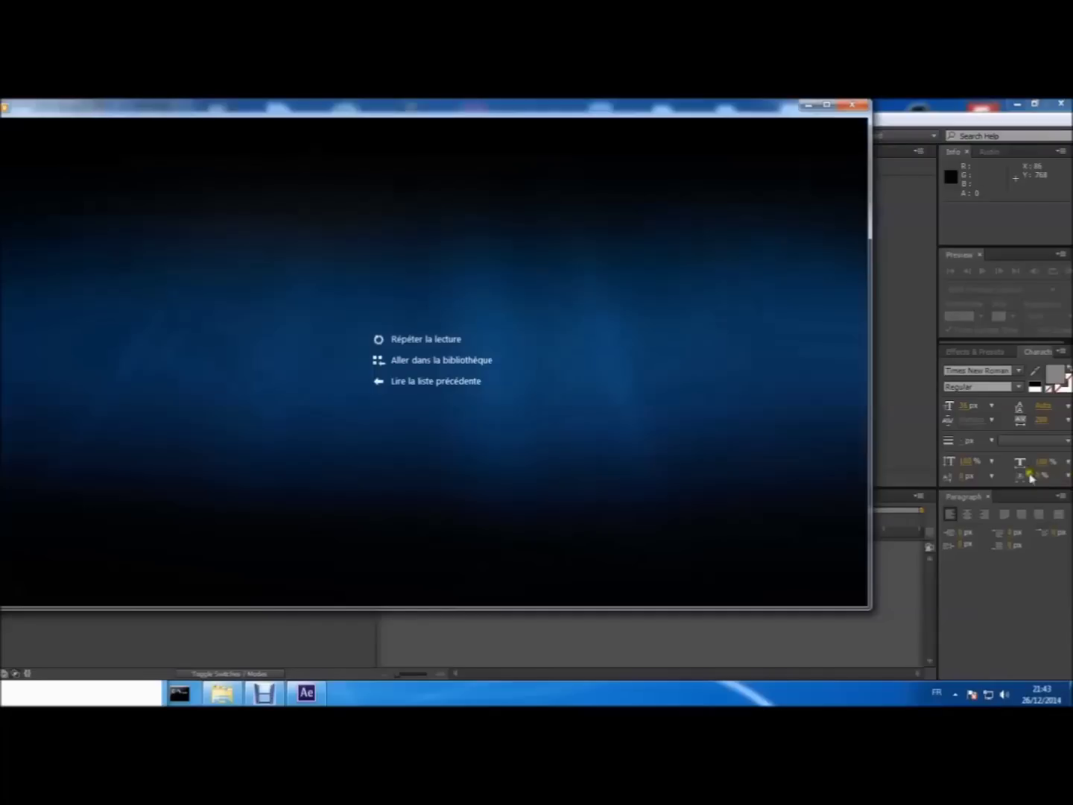
pyautogui.click(808, 105)
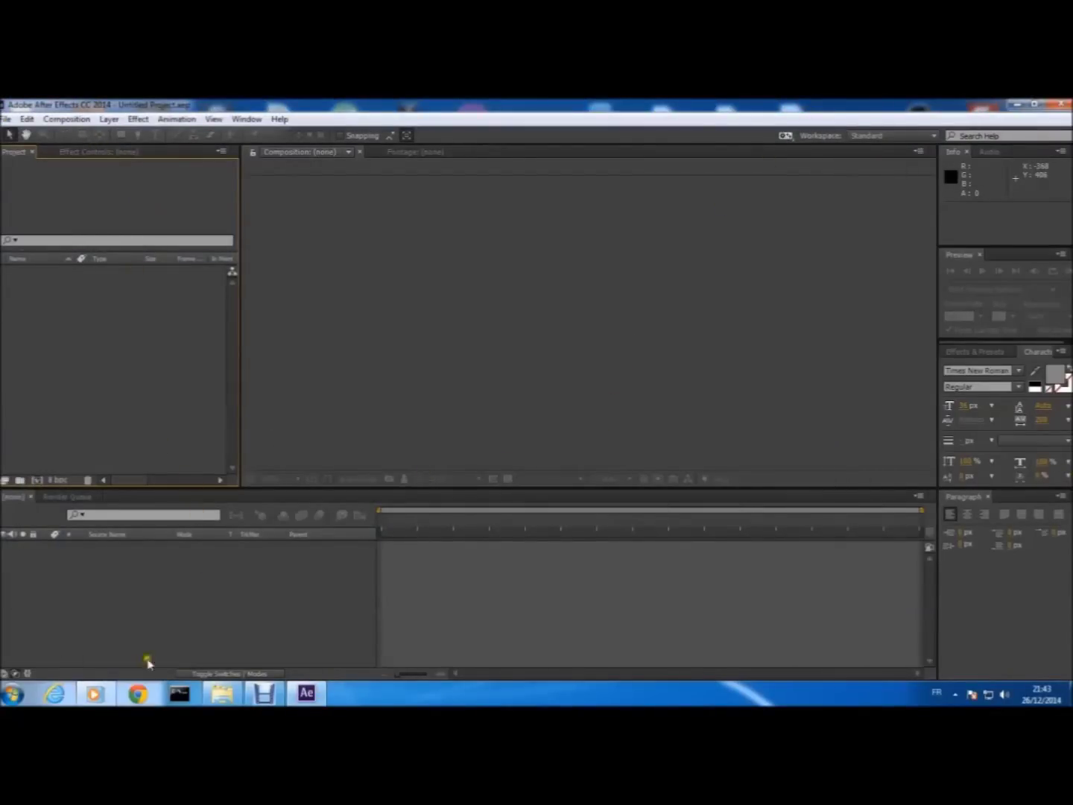
# Step: Import footage2.mp4 from Explorer, drop it on the Timeline as a 'footage2' composition, and scrub through
pyautogui.click(221, 693)
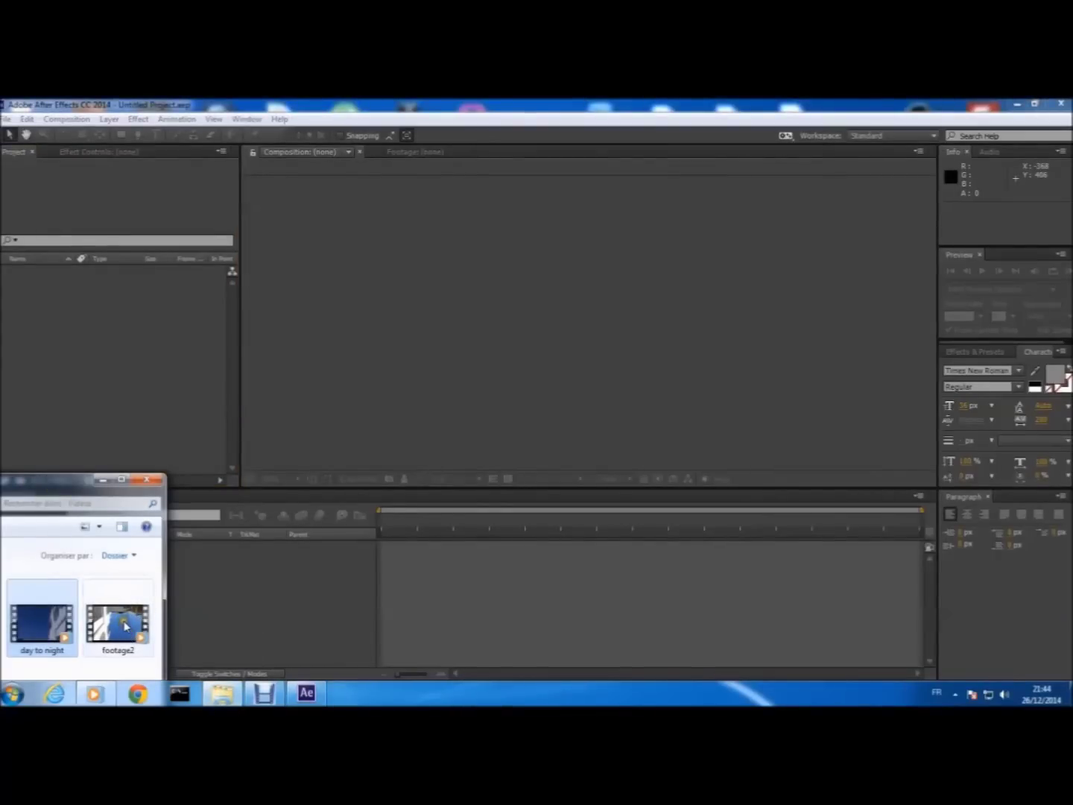
pyautogui.moveTo(125, 626); pyautogui.dragTo(133, 361)
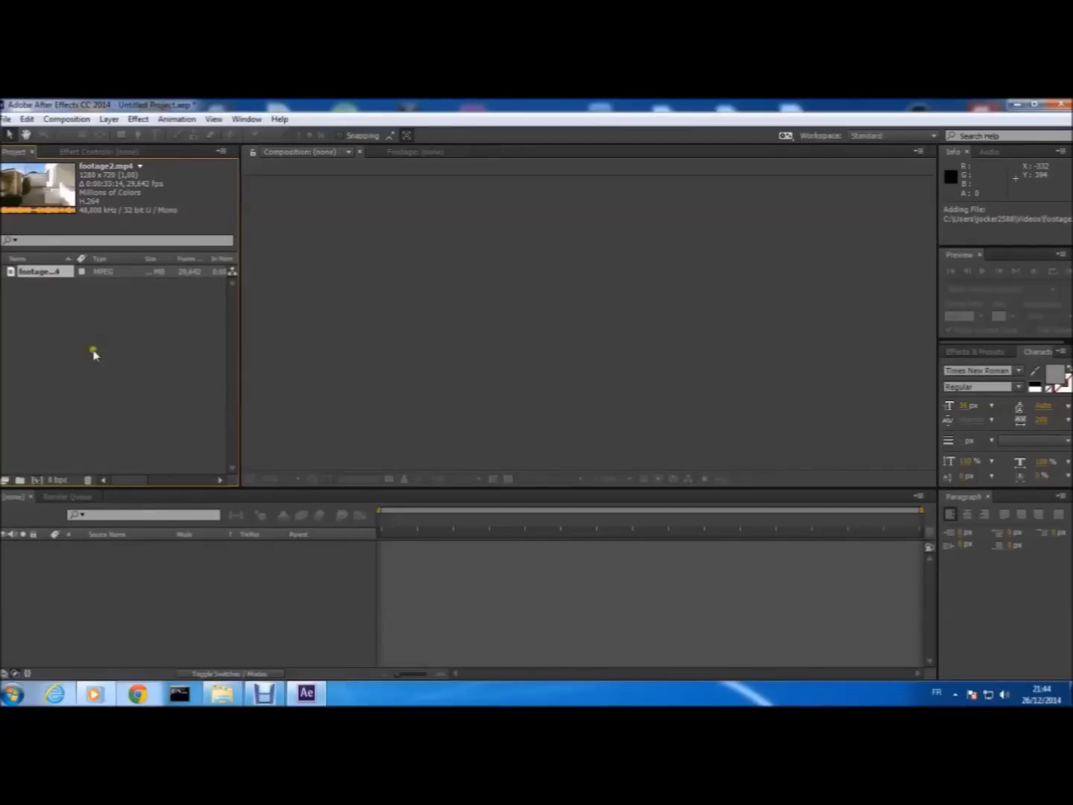
pyautogui.moveTo(44, 278); pyautogui.dragTo(137, 594)
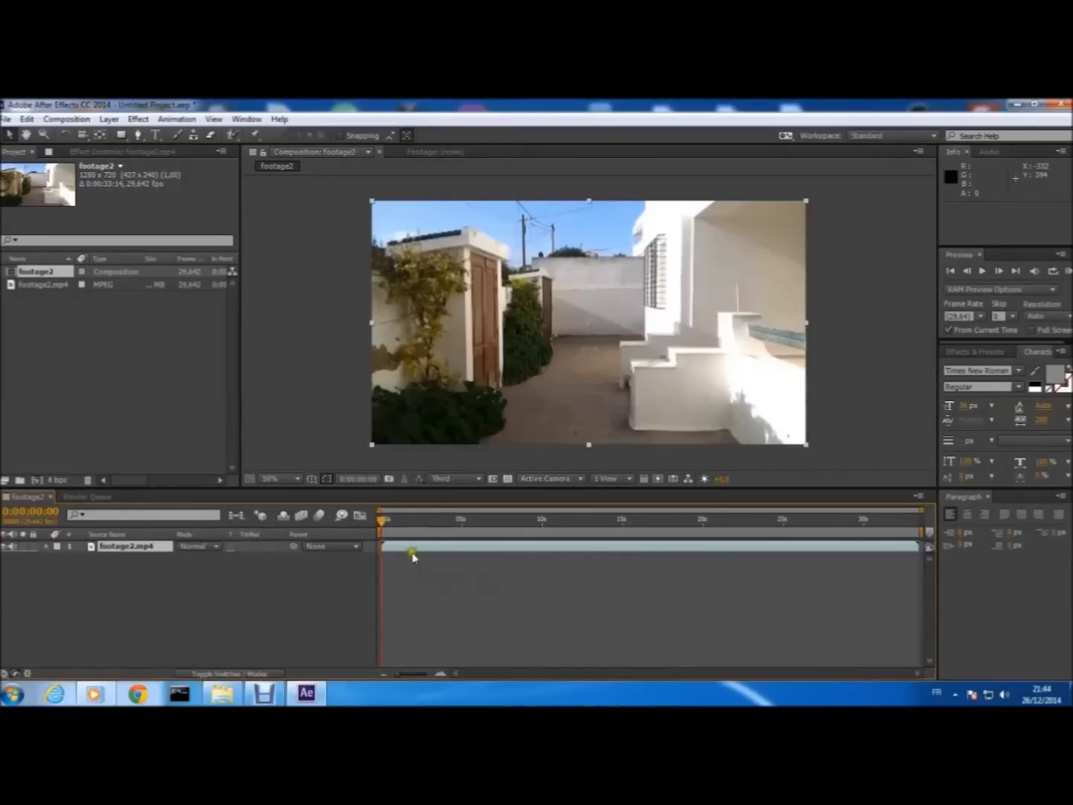
pyautogui.moveTo(381, 526); pyautogui.dragTo(358, 568)
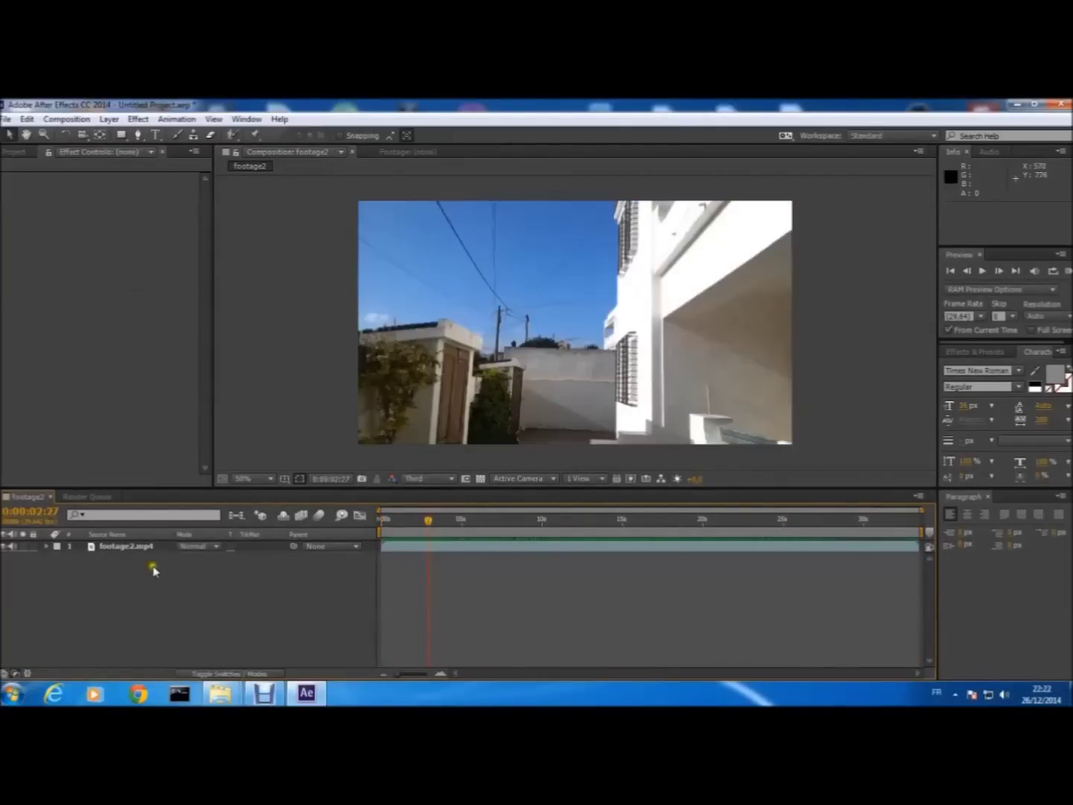
# Step: Add a new adjustment layer above footage2.mp4 in the composition
pyautogui.rightClick(160, 576)
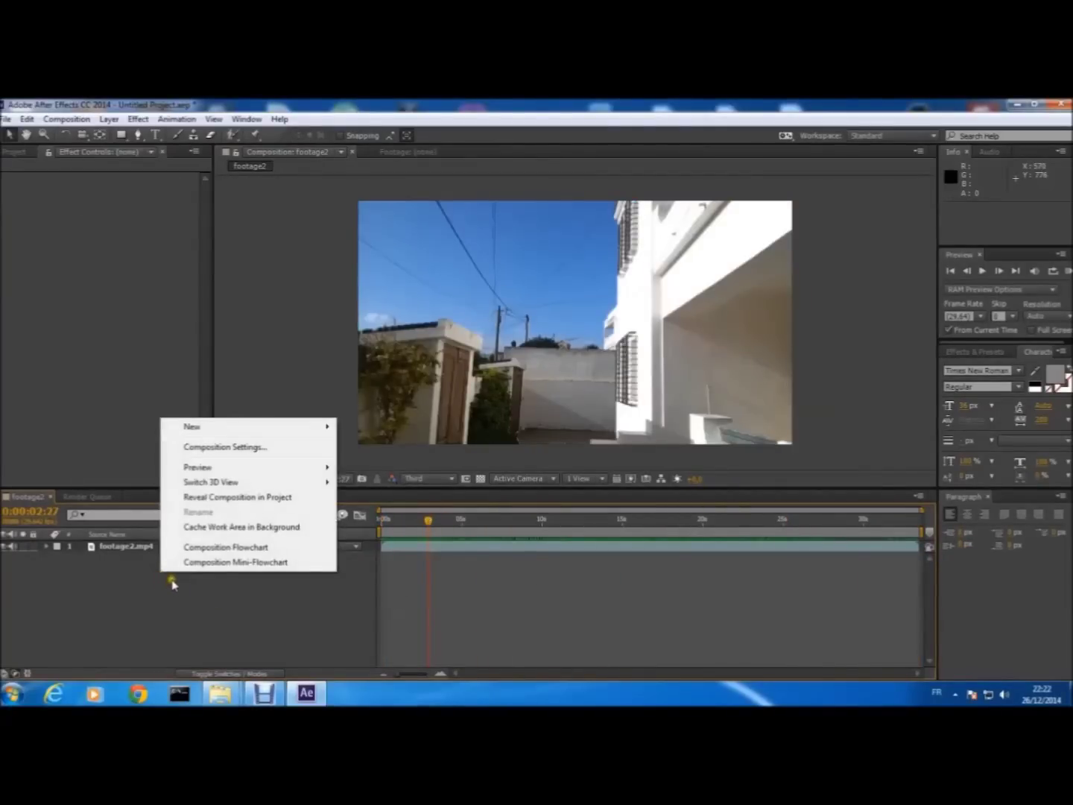
pyautogui.moveTo(266, 429)
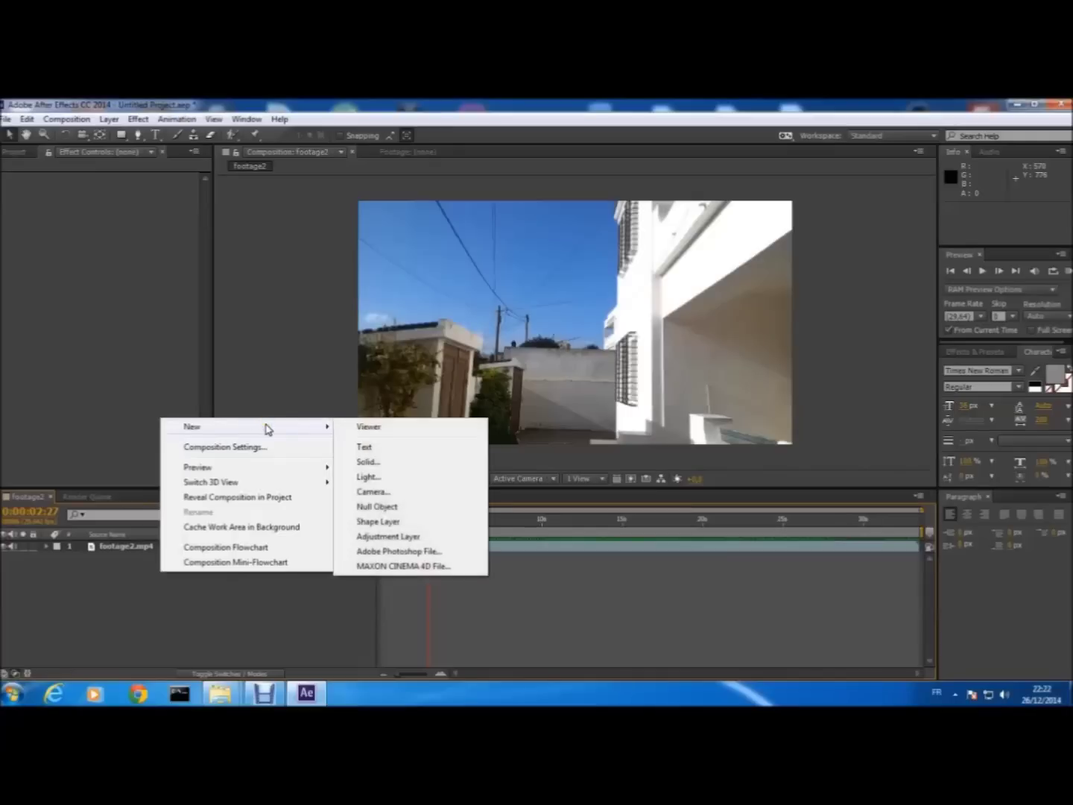
pyautogui.click(400, 538)
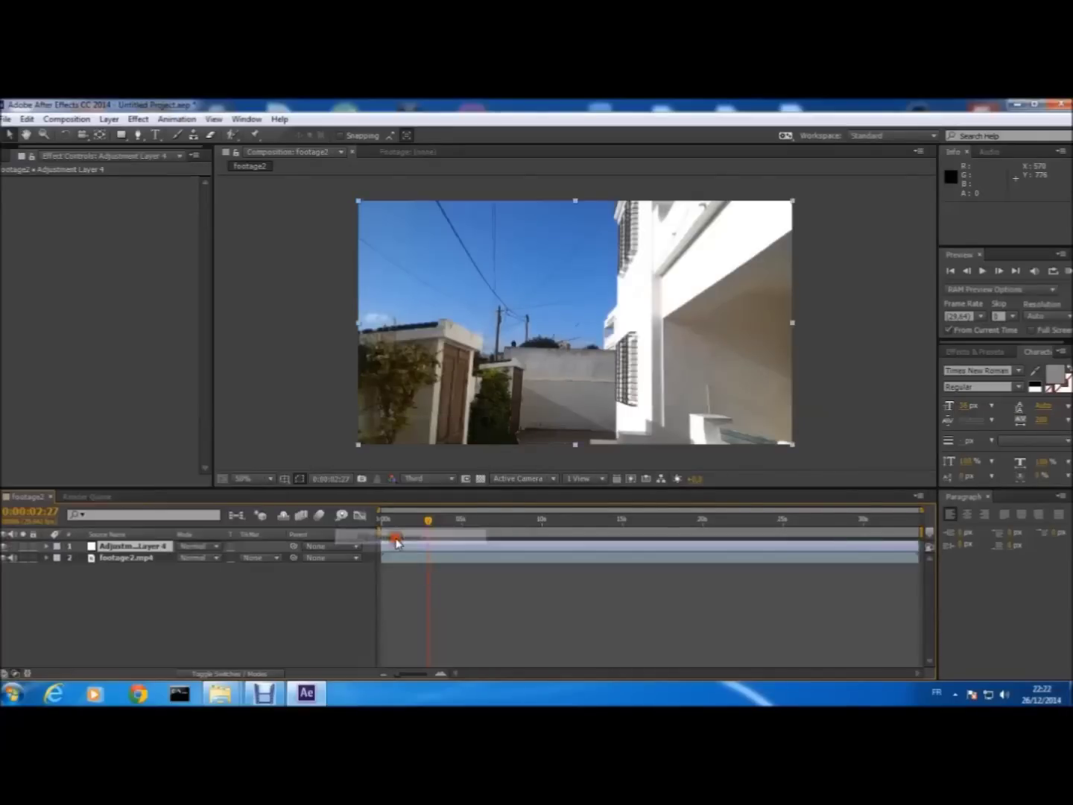
# Step: Apply Color Correction > Hue/Saturation to Adjustment Layer 4
pyautogui.rightClick(136, 551)
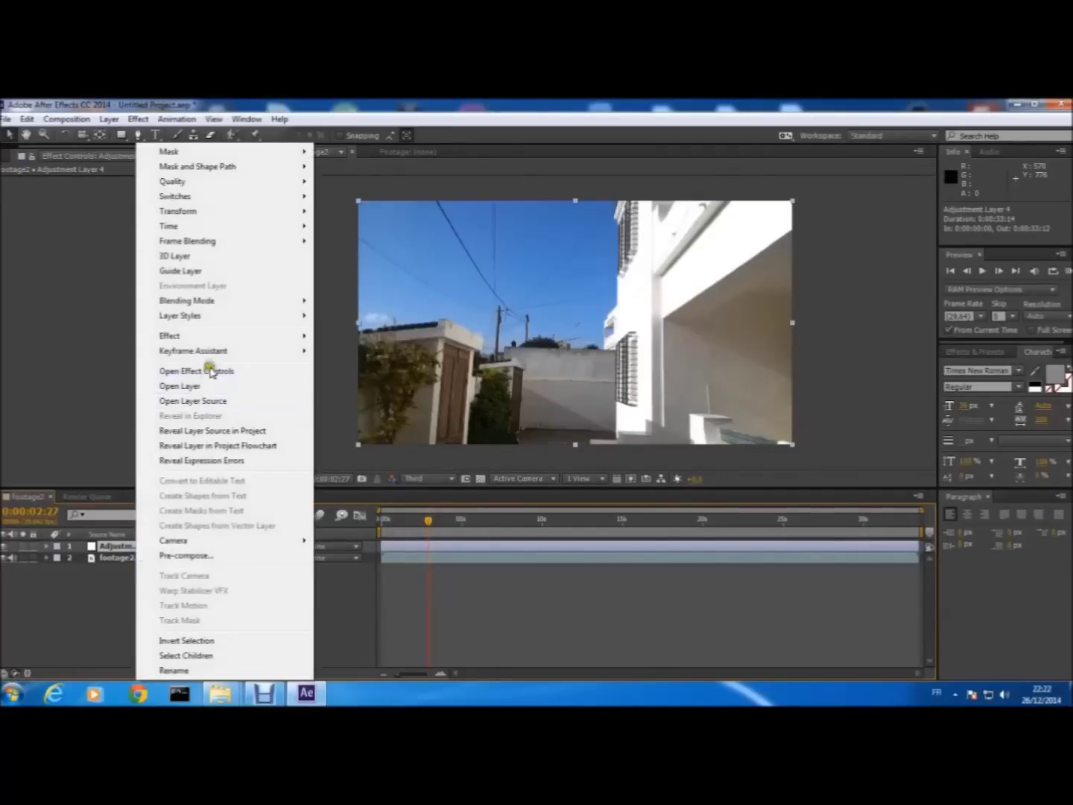
pyautogui.moveTo(205, 340)
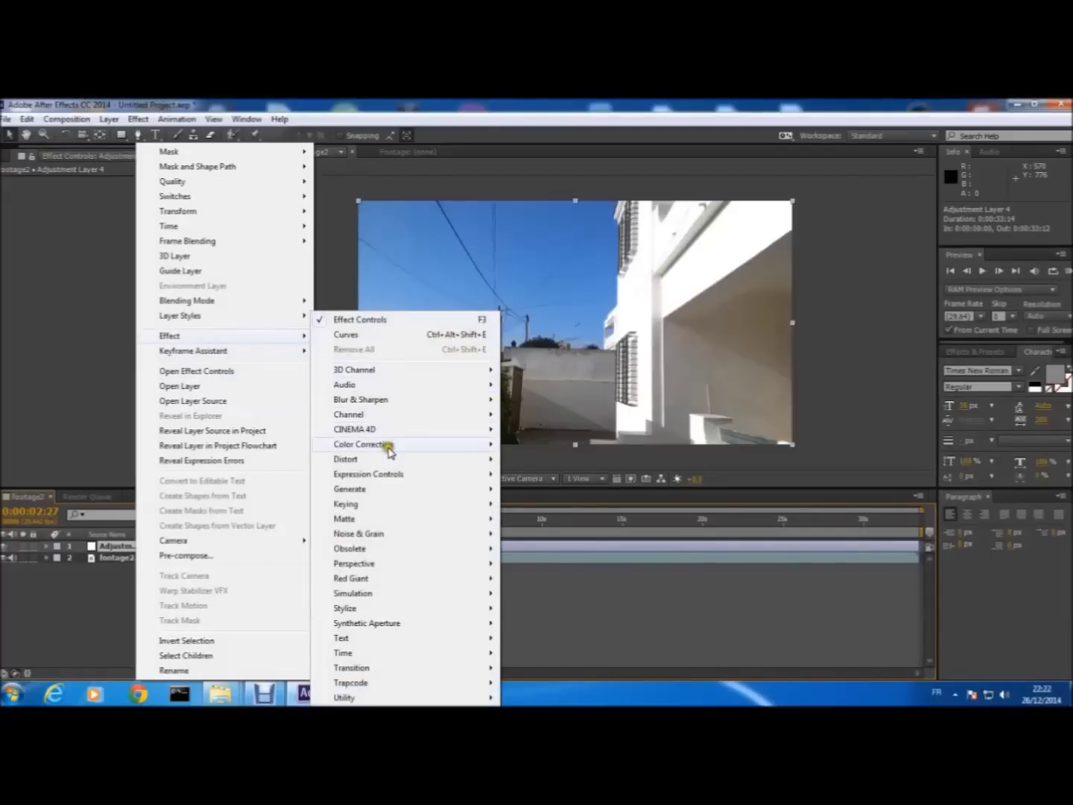
pyautogui.moveTo(395, 450)
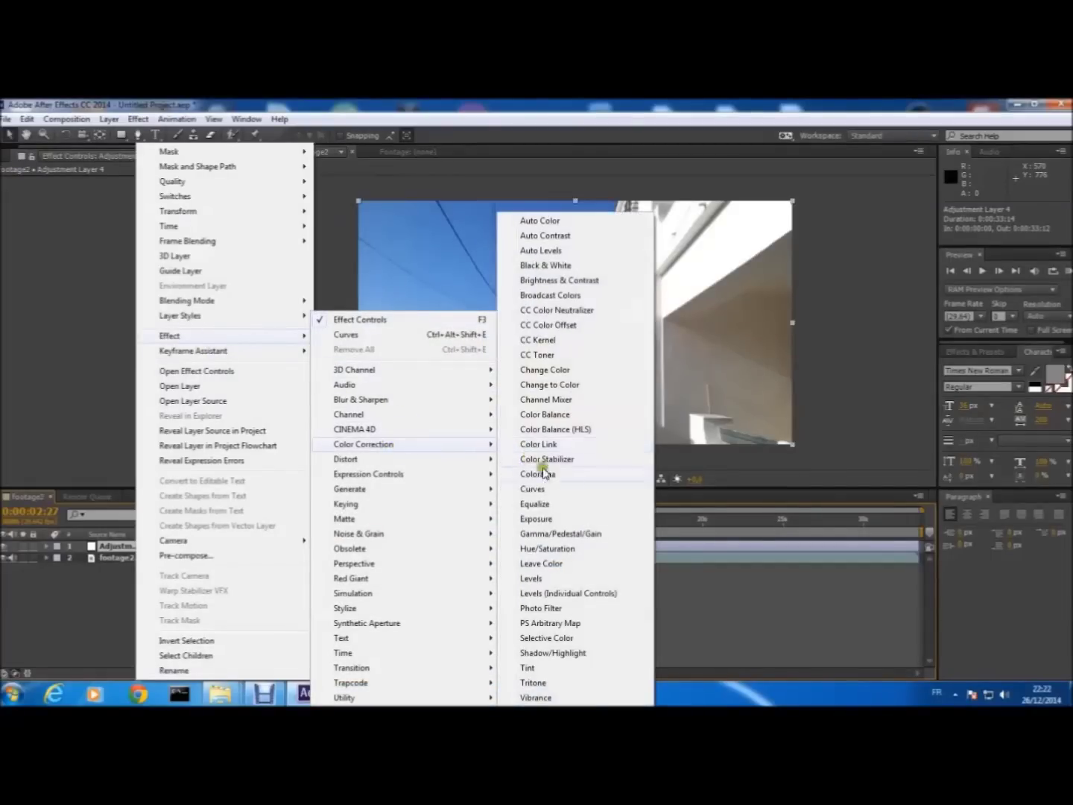
pyautogui.click(555, 552)
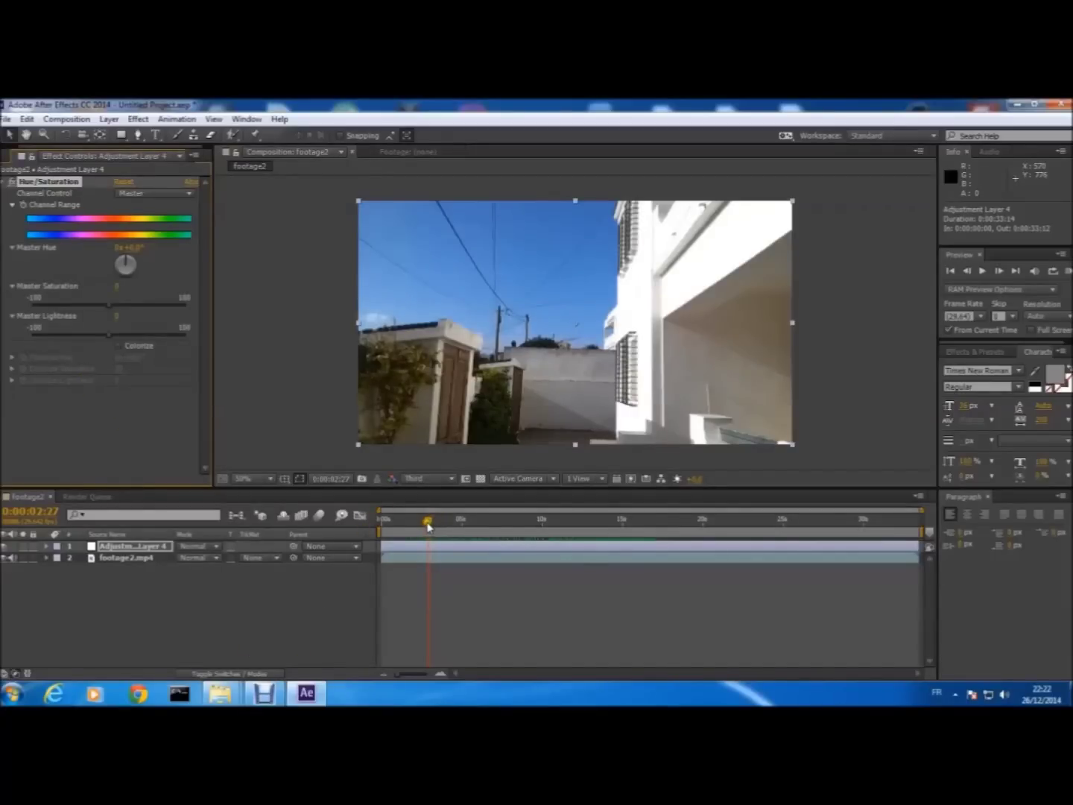
# Step: Lower Hue/Saturation's Master Saturation and Master Lightness at the three-second frame to darken the courtyard
pyautogui.moveTo(428, 526); pyautogui.dragTo(432, 526)
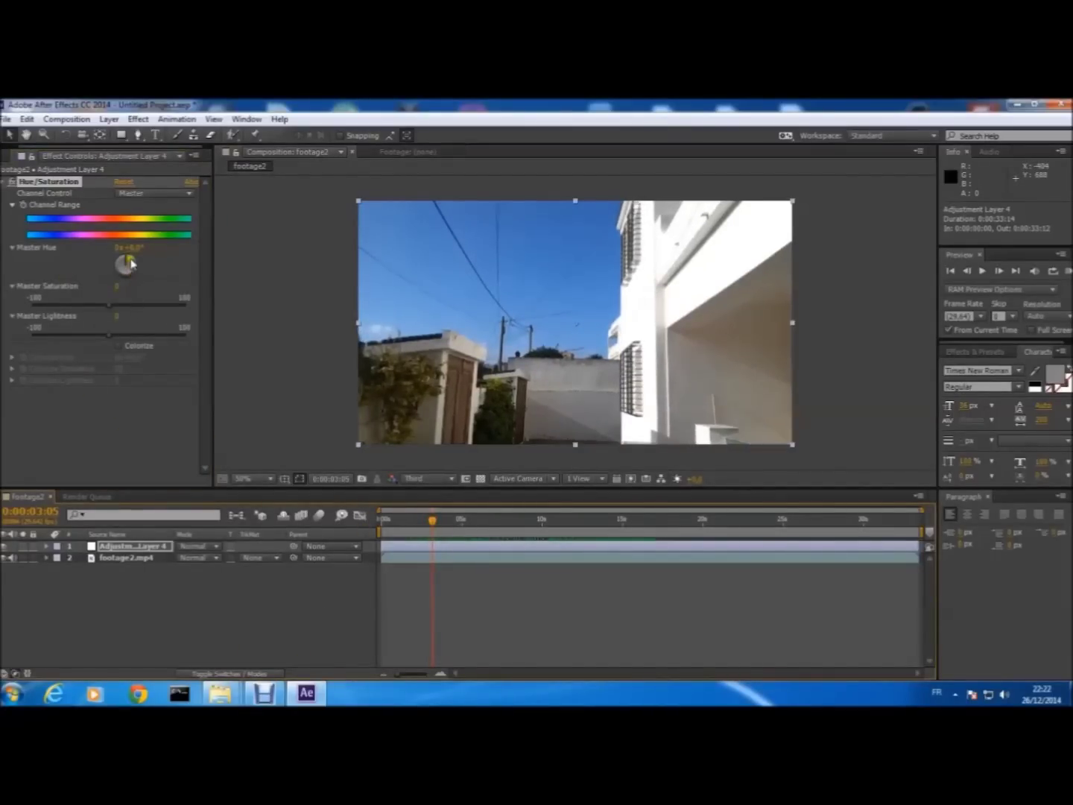
pyautogui.moveTo(431, 524)
pyautogui.mouseDown()
pyautogui.moveTo(489, 537)
pyautogui.moveTo(443, 551)
pyautogui.moveTo(429, 527)
pyautogui.mouseUp()
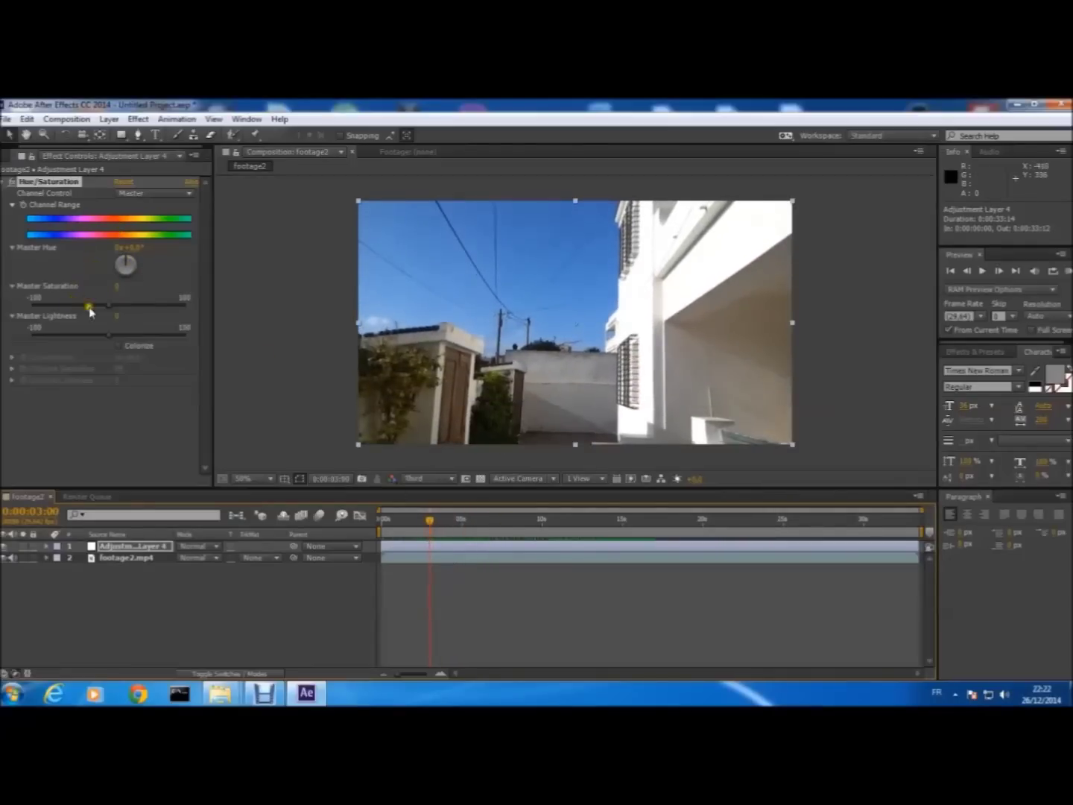
pyautogui.moveTo(109, 306); pyautogui.dragTo(43, 339)
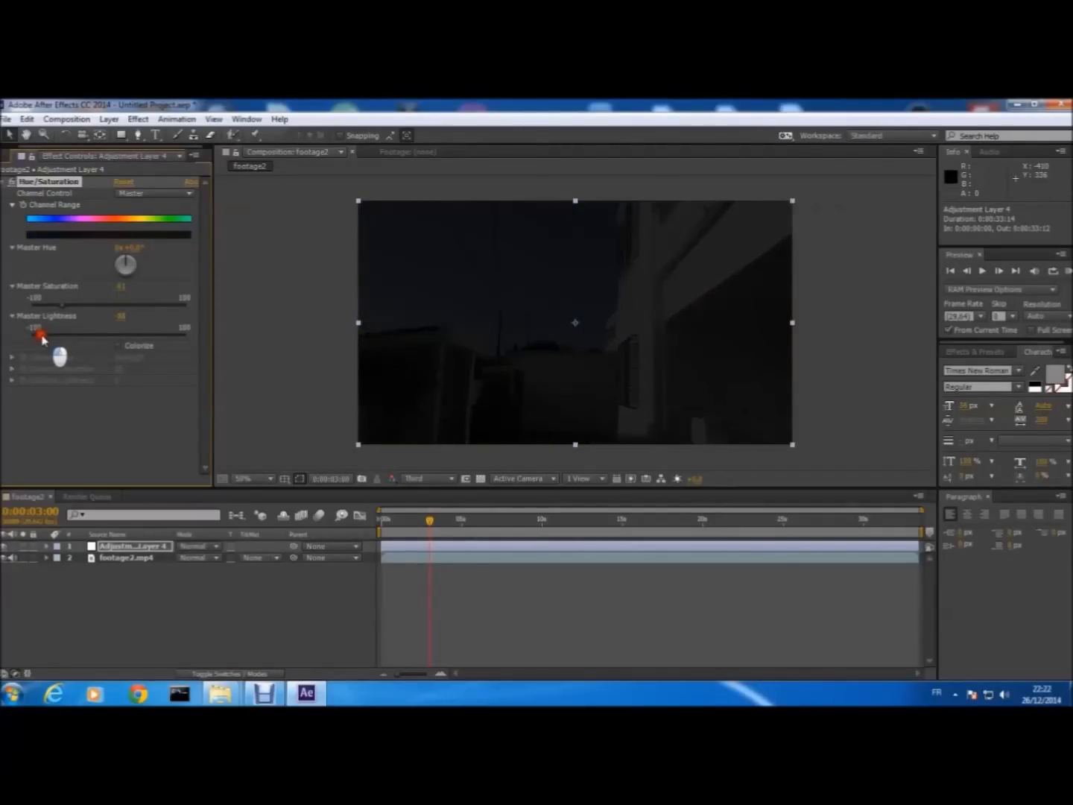
pyautogui.moveTo(43, 339); pyautogui.dragTo(45, 342)
pyautogui.moveTo(426, 524); pyautogui.dragTo(614, 498)
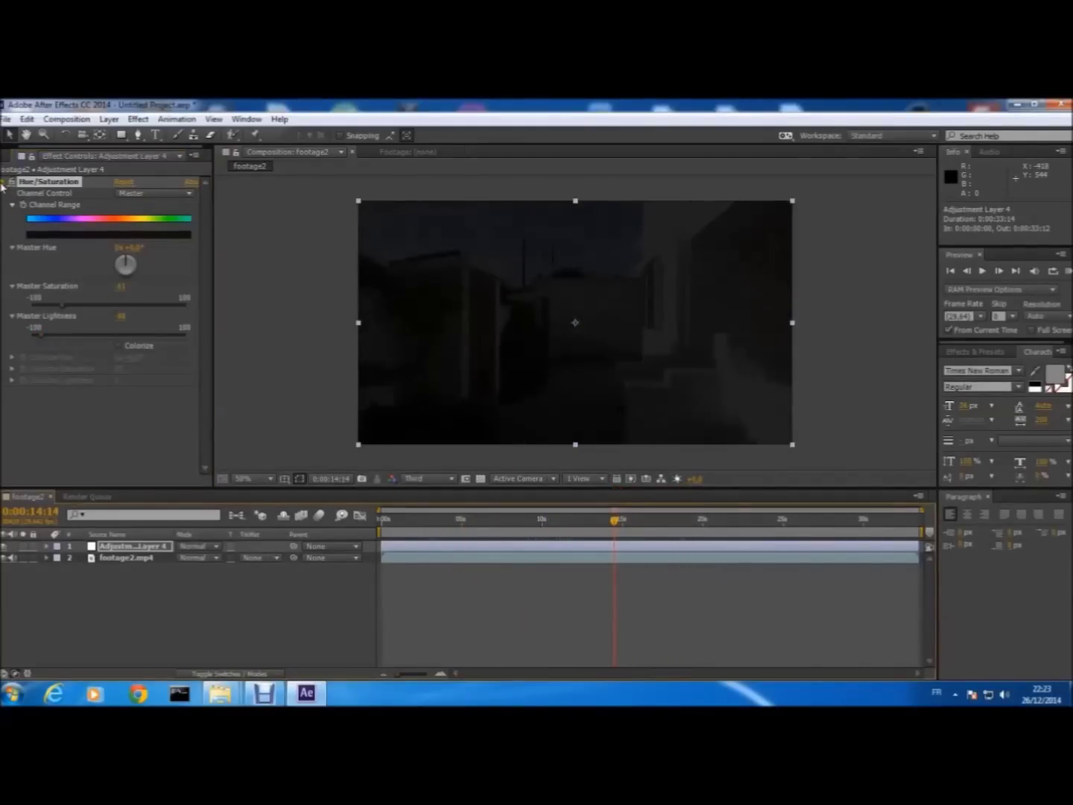
pyautogui.click(6, 182)
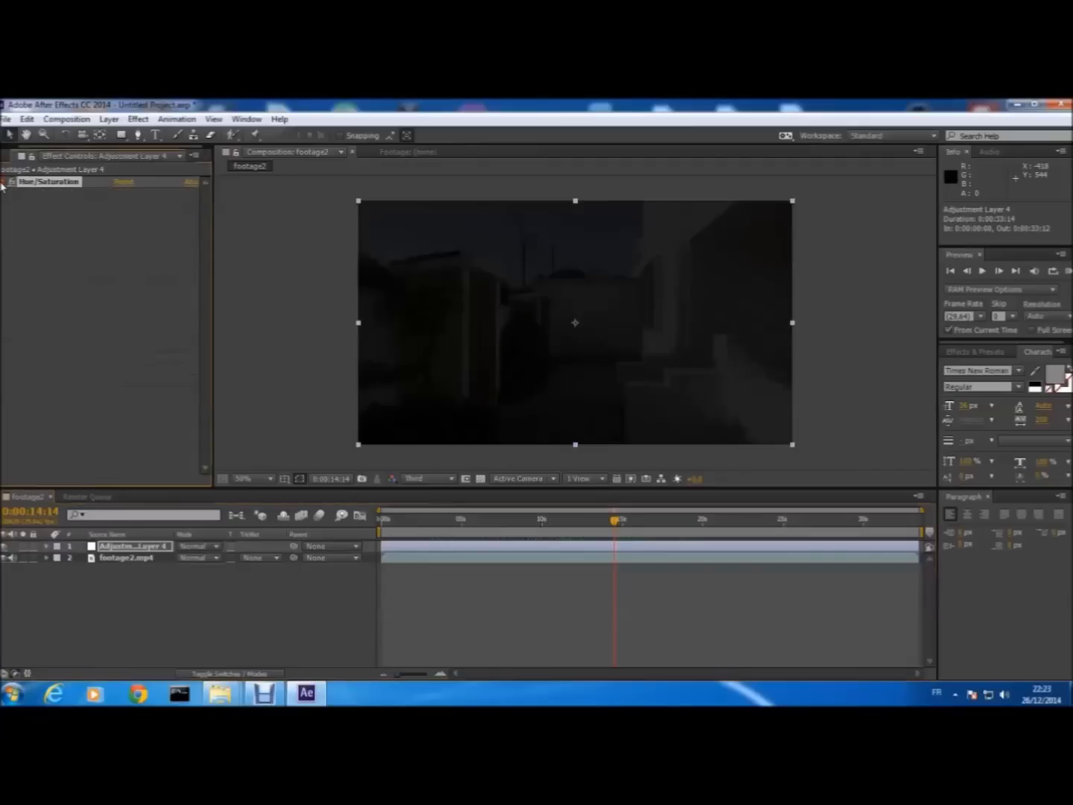
pyautogui.click(133, 549)
# Step: Apply Curves to the adjustment layer and pull the RGB curve down to darken the image
pyautogui.rightClick(132, 550)
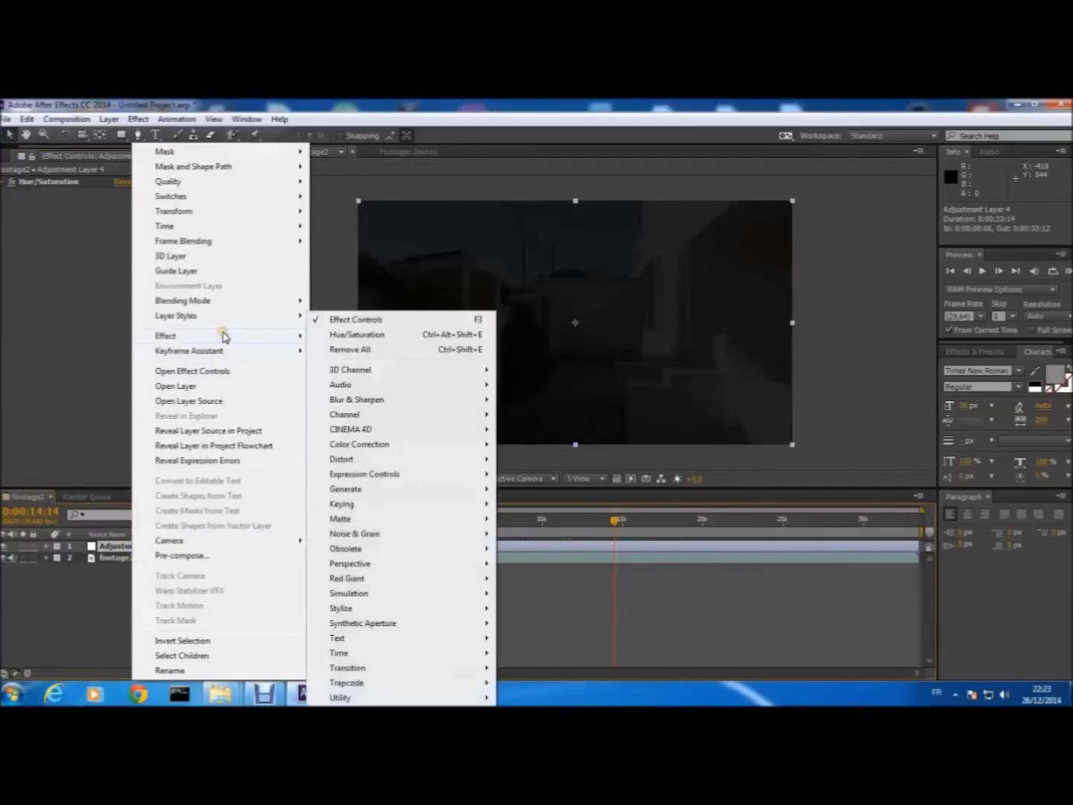
pyautogui.moveTo(376, 444)
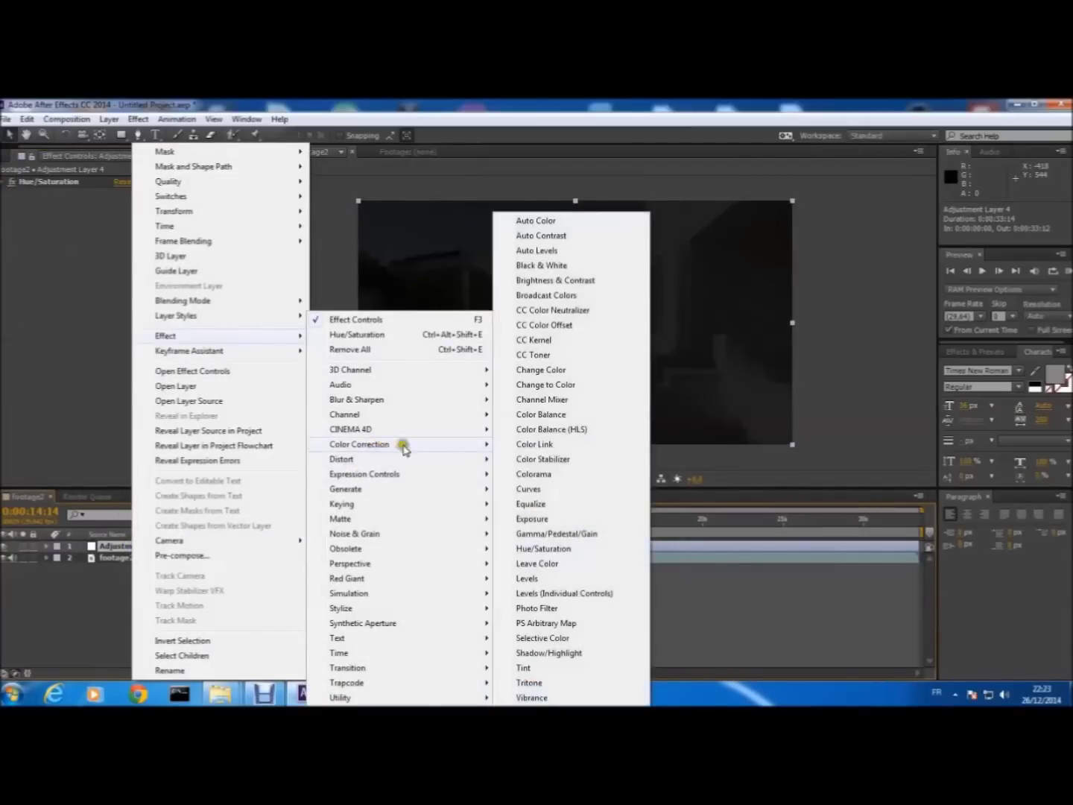
pyautogui.click(530, 489)
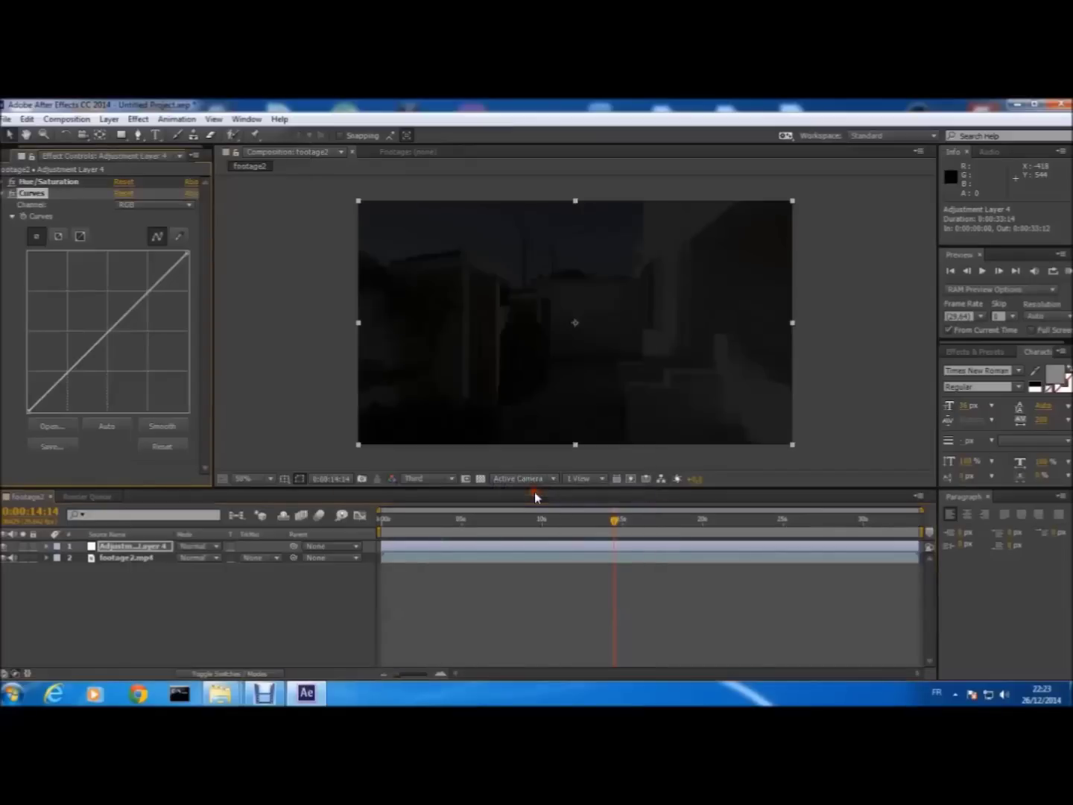
pyautogui.click(180, 203)
pyautogui.click(147, 220)
pyautogui.moveTo(103, 336); pyautogui.dragTo(114, 343)
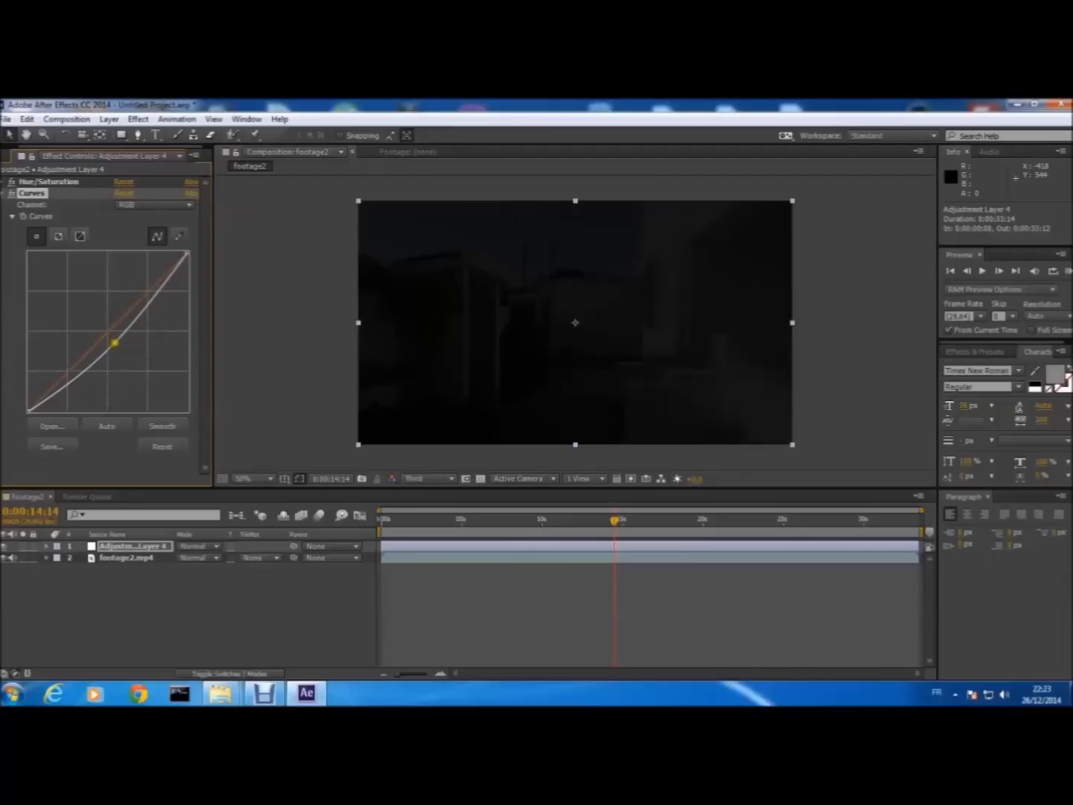
pyautogui.moveTo(114, 343); pyautogui.dragTo(109, 350)
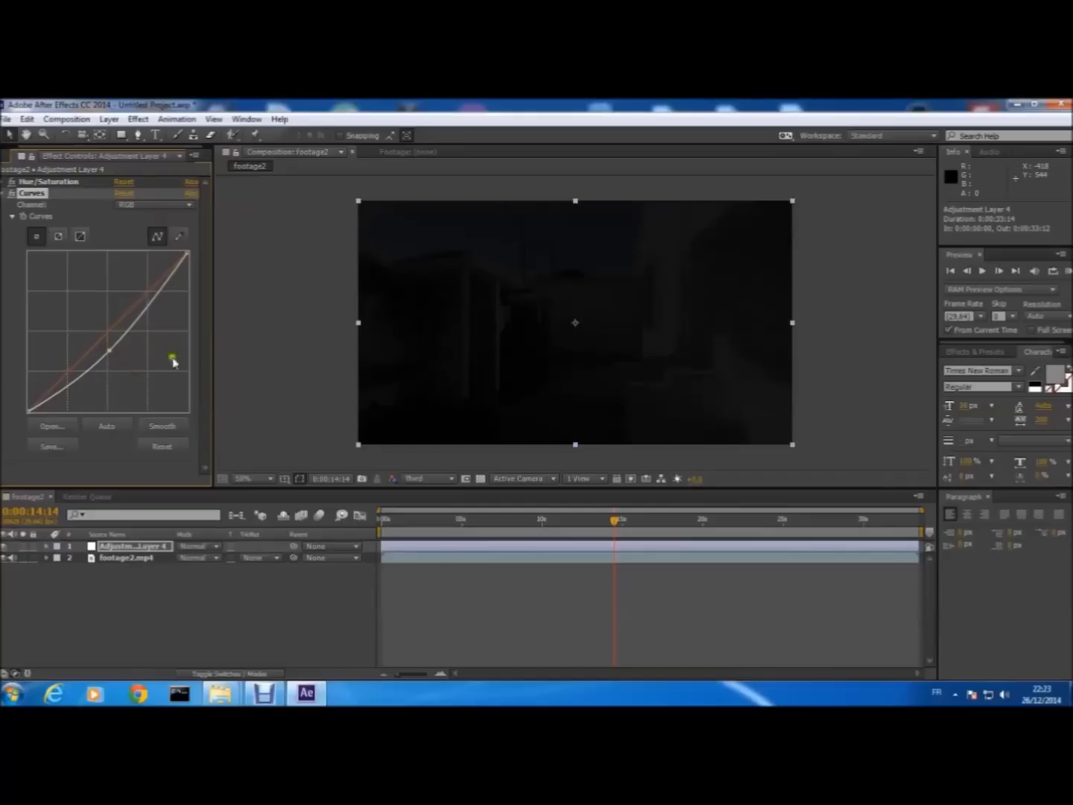
# Step: Pull down the Red and Green channel curves, switch to Blue, and scrub to check the tint
pyautogui.click(173, 207)
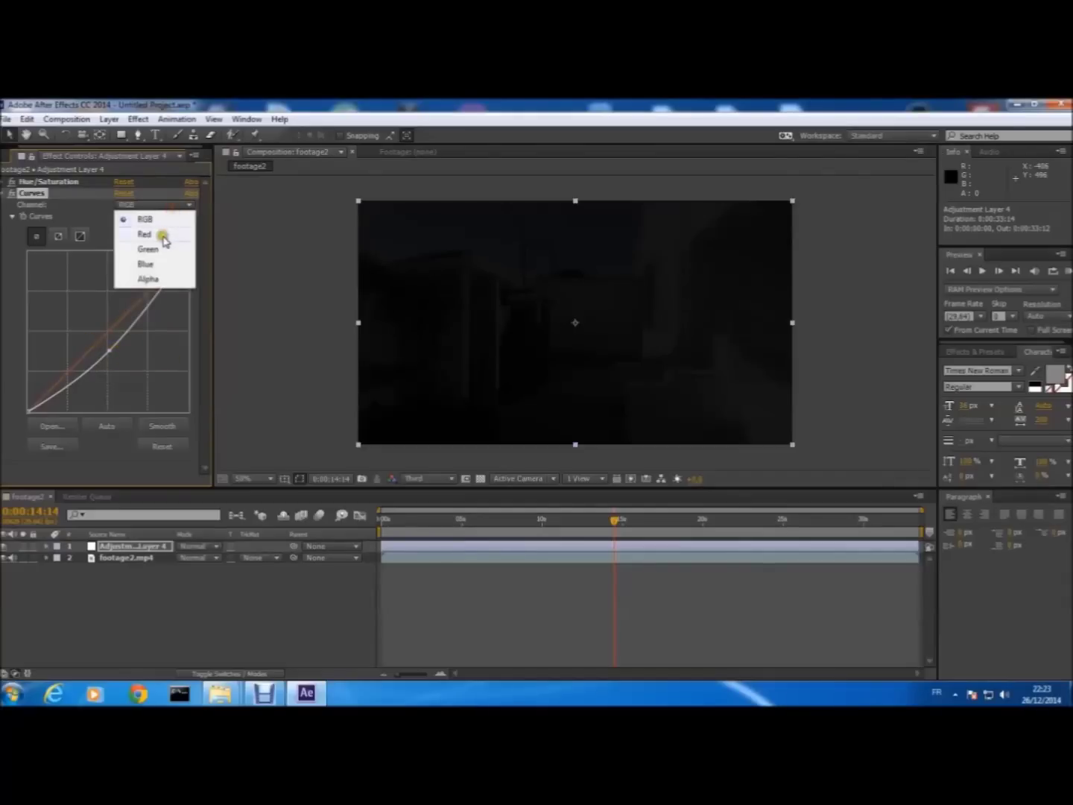
pyautogui.click(161, 235)
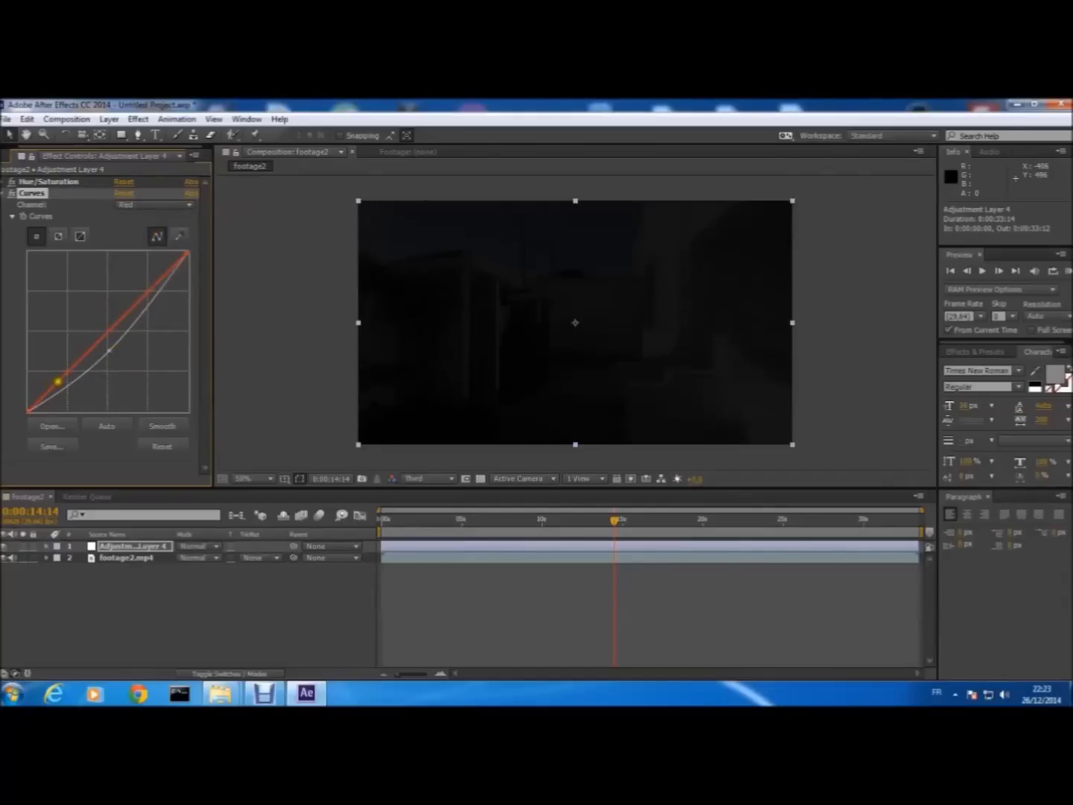
pyautogui.moveTo(57, 381); pyautogui.dragTo(63, 386)
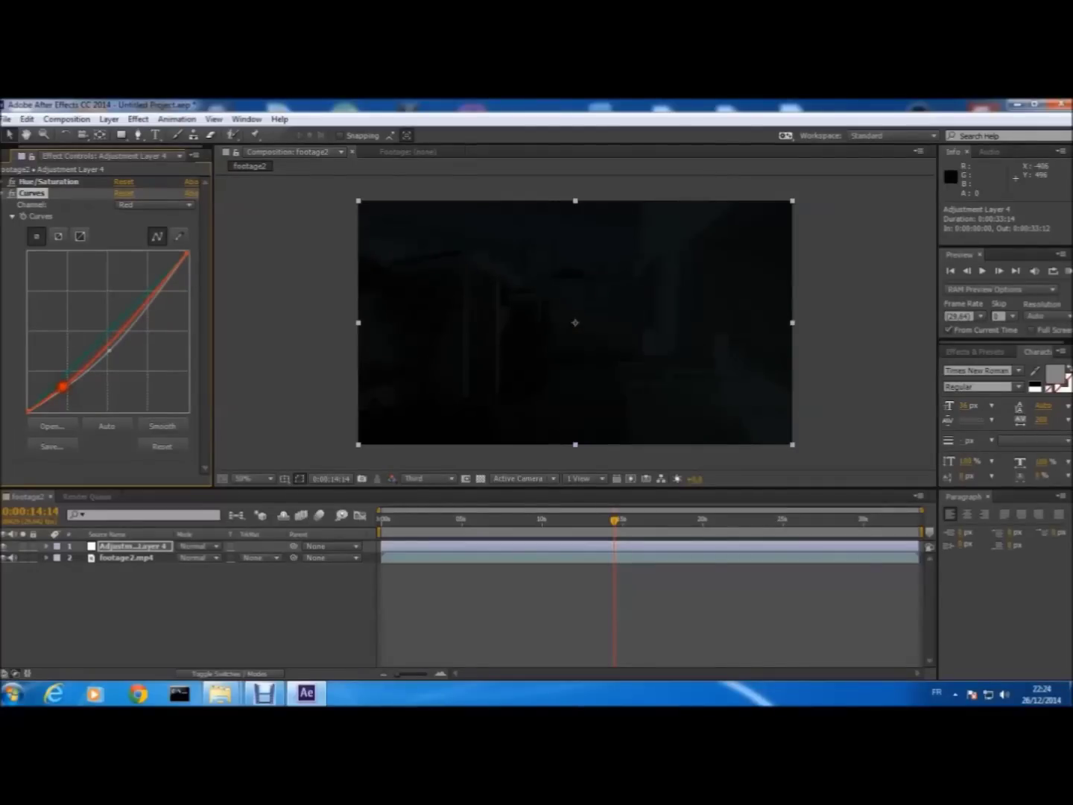
pyautogui.click(186, 204)
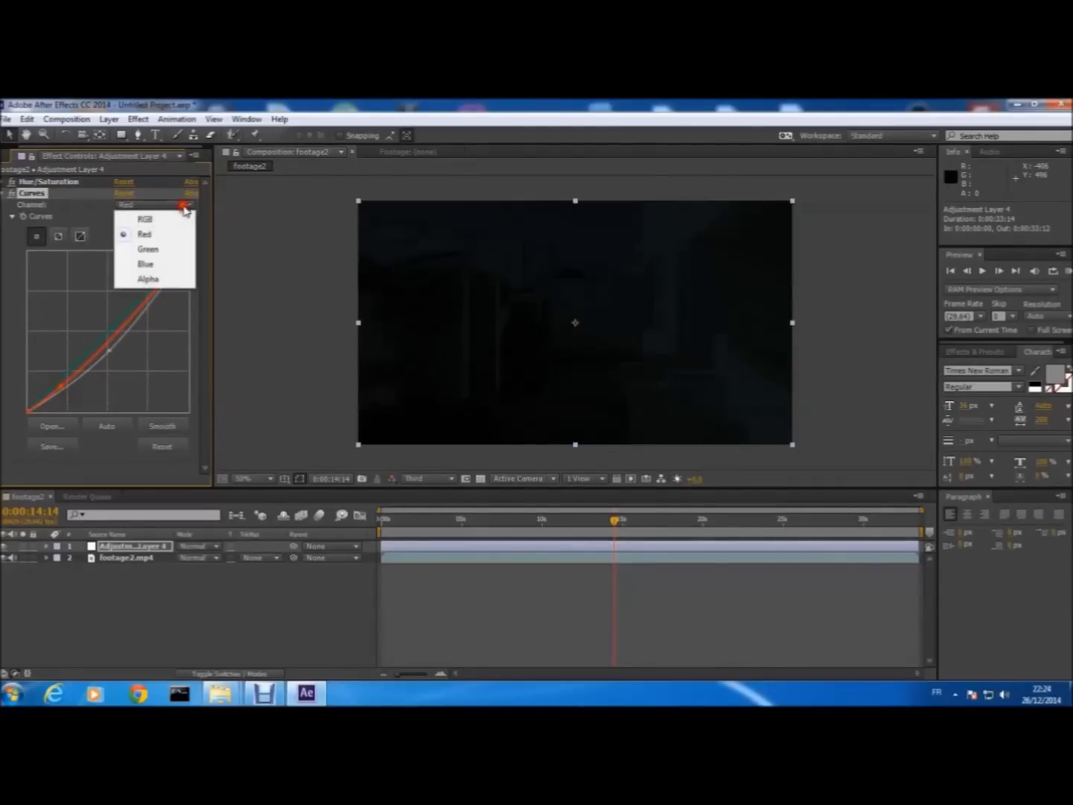
pyautogui.click(150, 249)
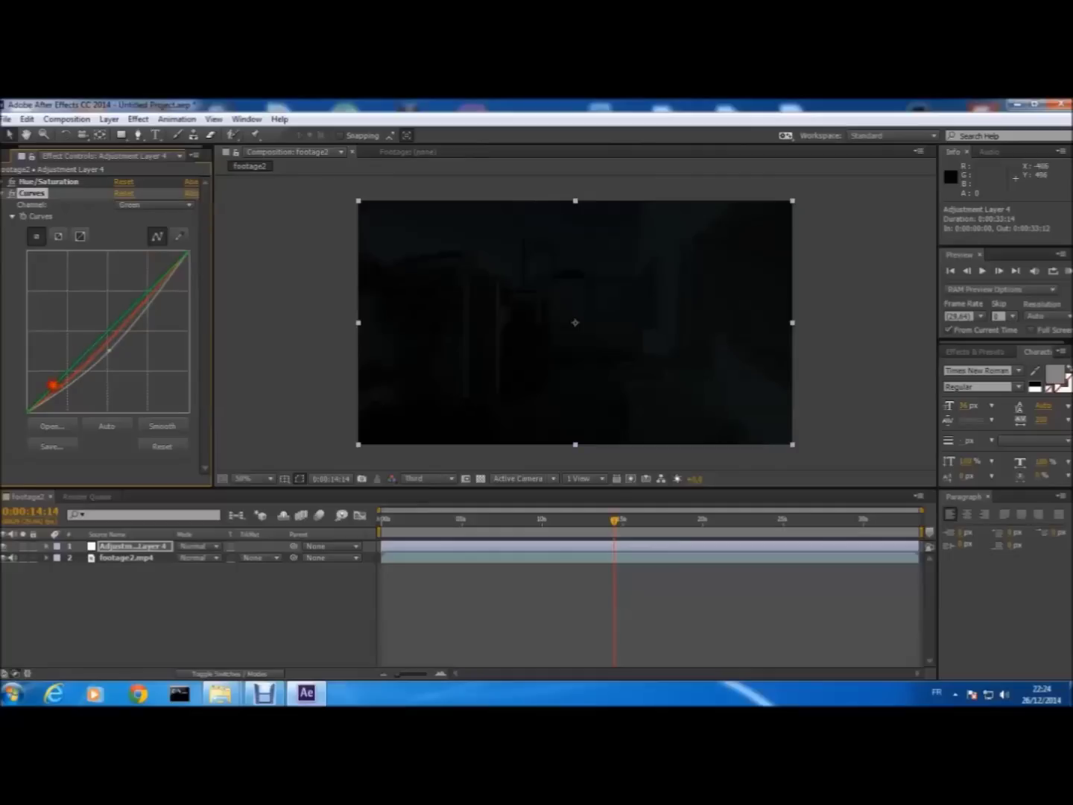
pyautogui.moveTo(53, 386); pyautogui.dragTo(57, 388)
pyautogui.click(151, 207)
pyautogui.click(149, 262)
pyautogui.moveTo(617, 526); pyautogui.dragTo(400, 553)
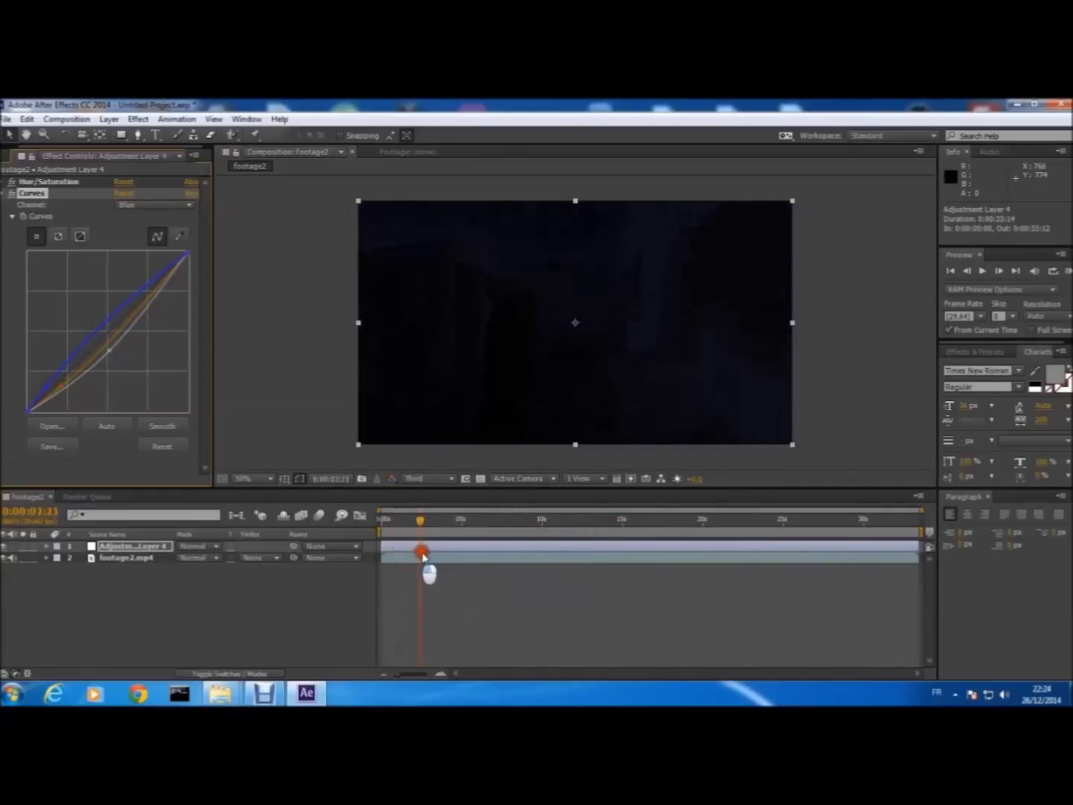
pyautogui.moveTo(422, 555); pyautogui.dragTo(448, 547)
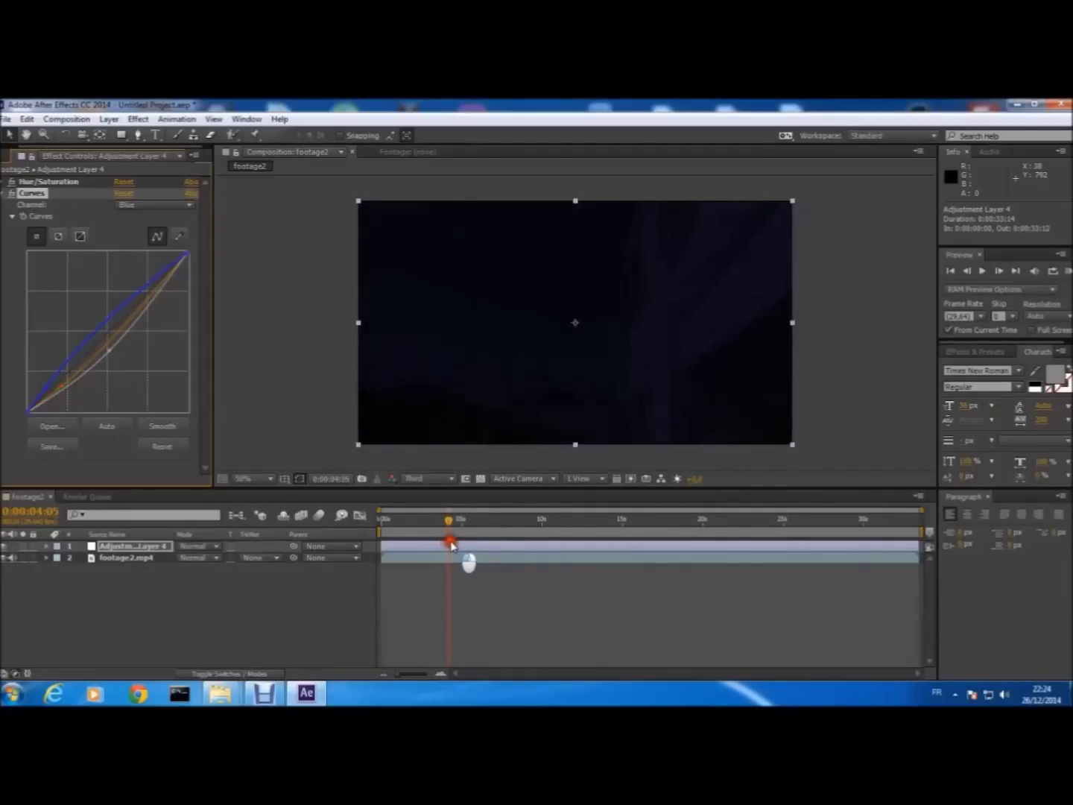
# Step: Duplicate the Curves effect with Ctrl+D to create Curves 2 and strengthen the blue tint
pyautogui.click(5, 194)
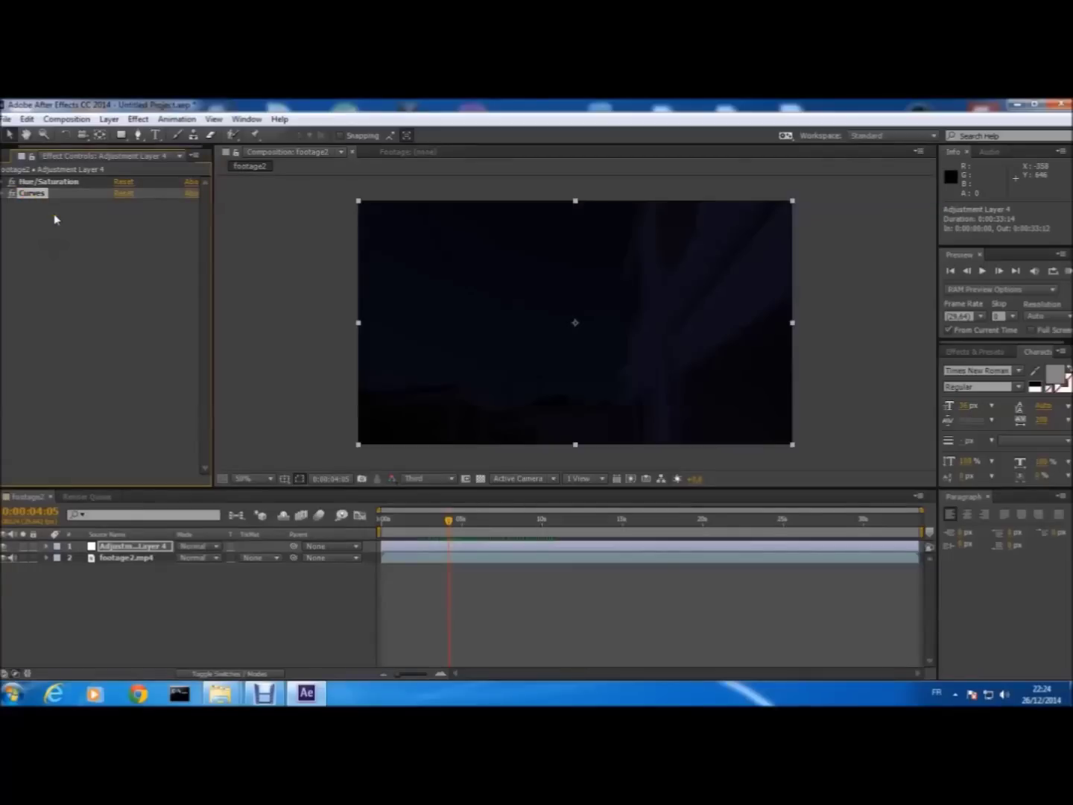
pyautogui.hotkey('ctrl', 'd')
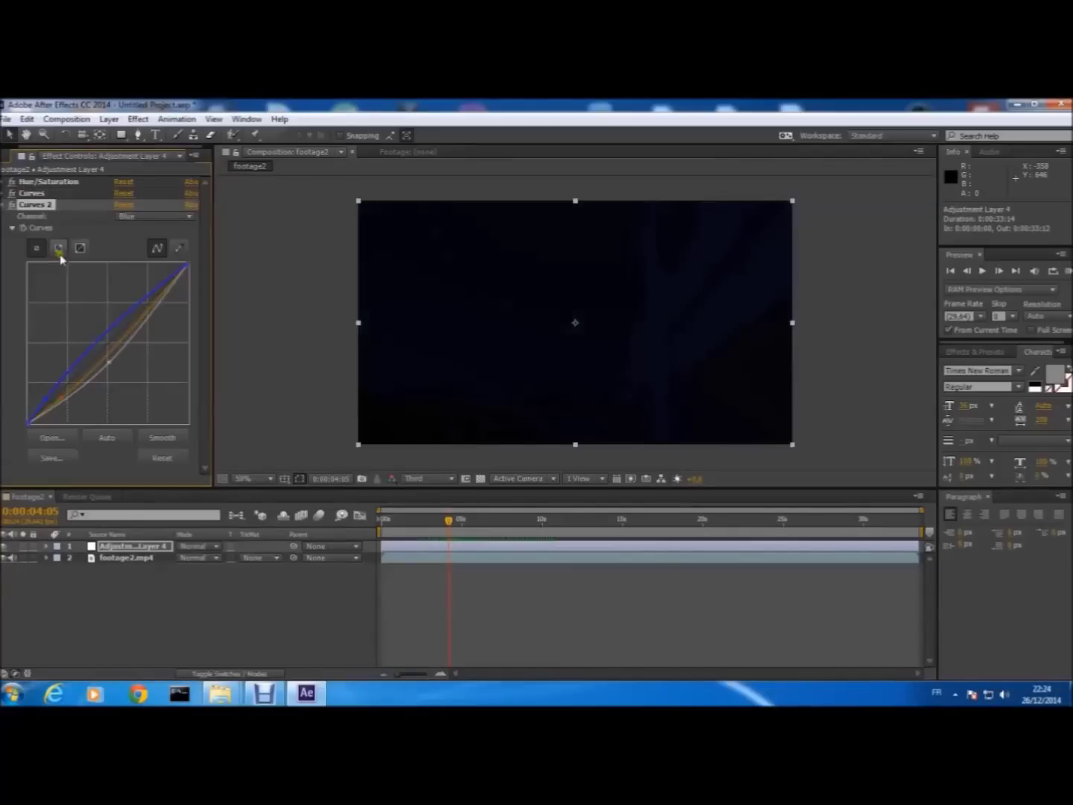
pyautogui.moveTo(450, 524); pyautogui.dragTo(485, 527)
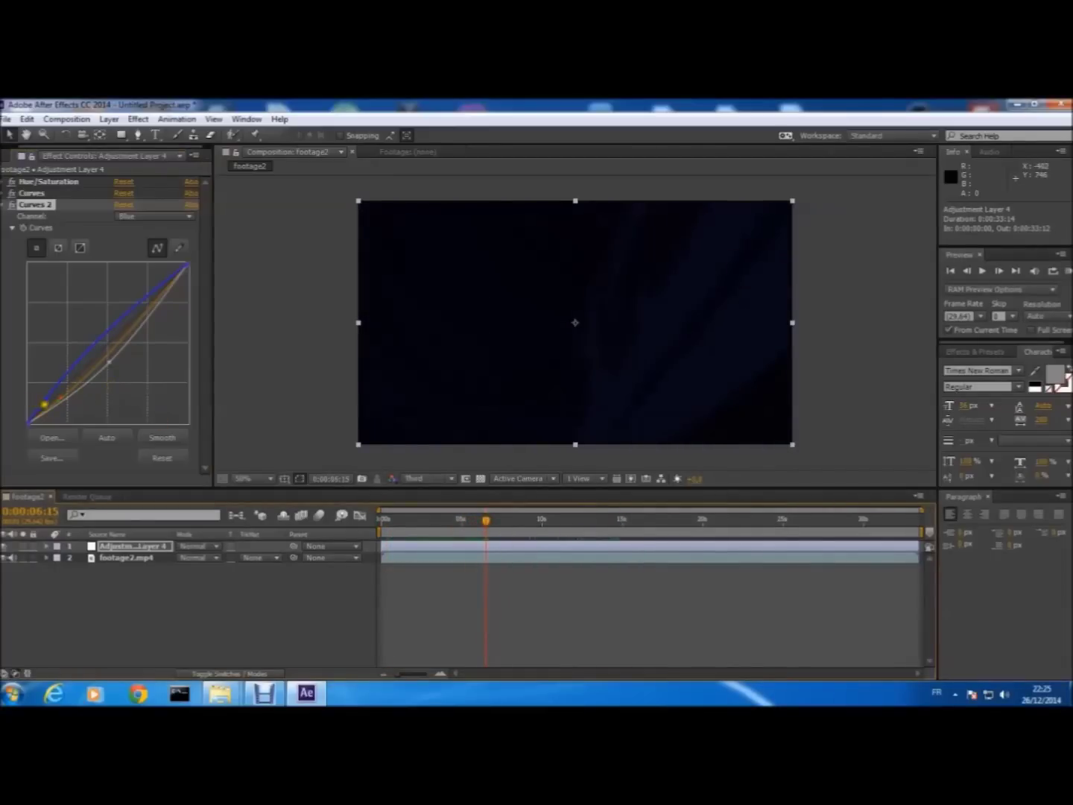
# Step: Fine-tune Hue/Saturation's Master Lightness, reviewing the dark-blue night look across the clip
pyautogui.click(5, 205)
pyautogui.click(4, 182)
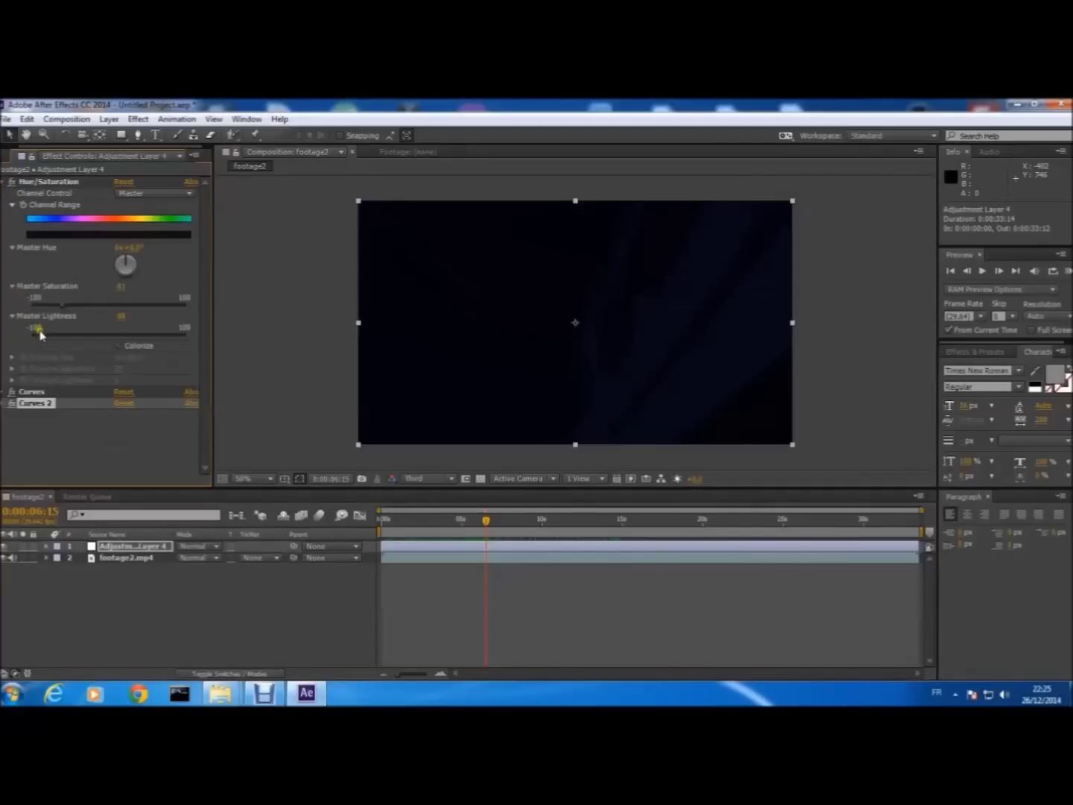
pyautogui.moveTo(43, 337); pyautogui.dragTo(66, 307)
pyautogui.moveTo(485, 524); pyautogui.dragTo(634, 524)
pyautogui.moveTo(43, 341); pyautogui.dragTo(41, 335)
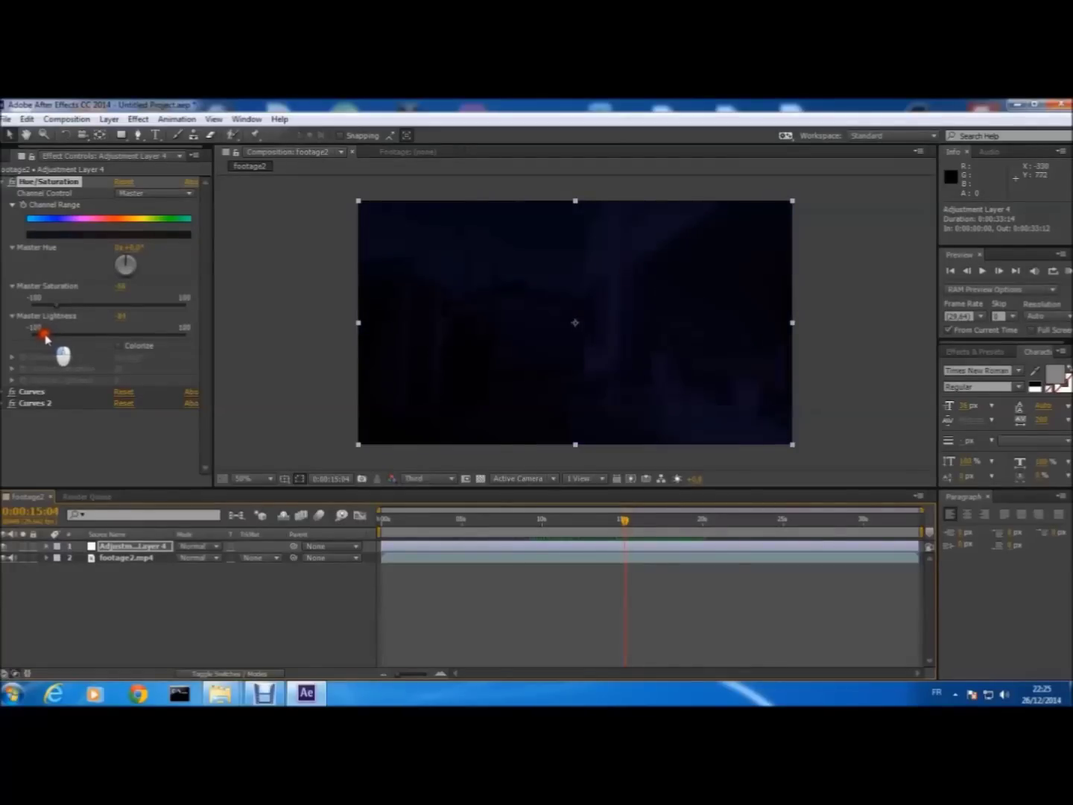
pyautogui.moveTo(46, 338); pyautogui.dragTo(47, 340)
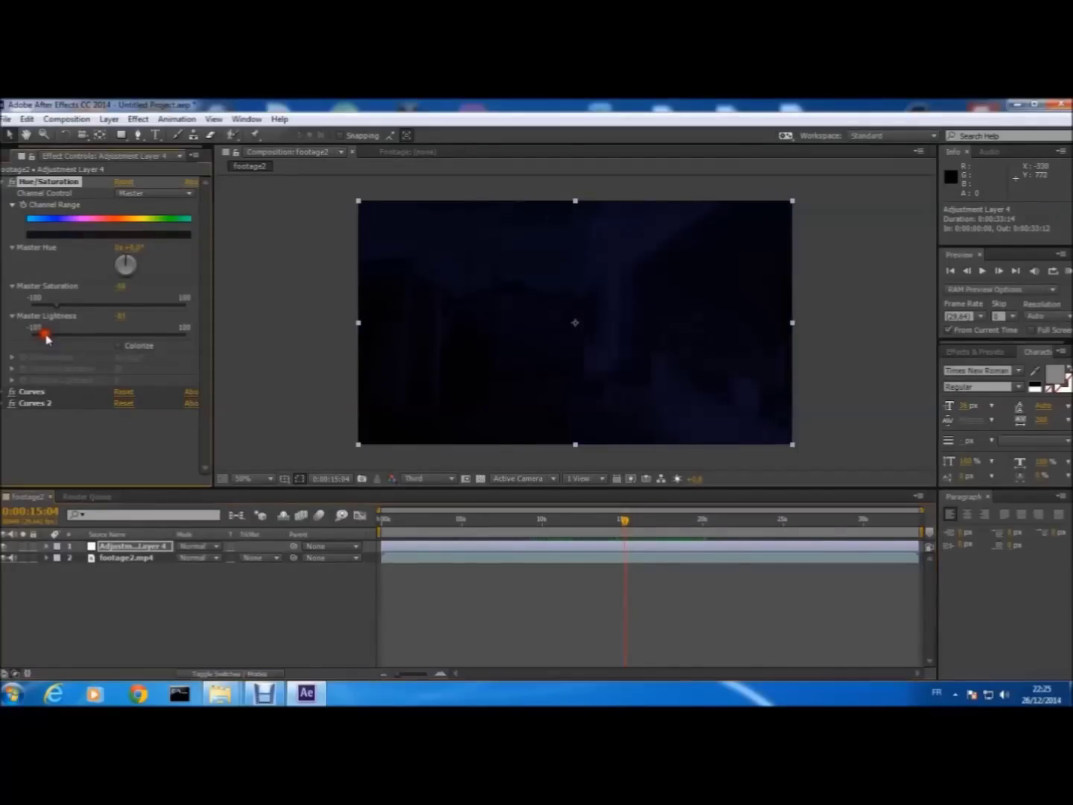
pyautogui.moveTo(628, 527); pyautogui.dragTo(551, 559)
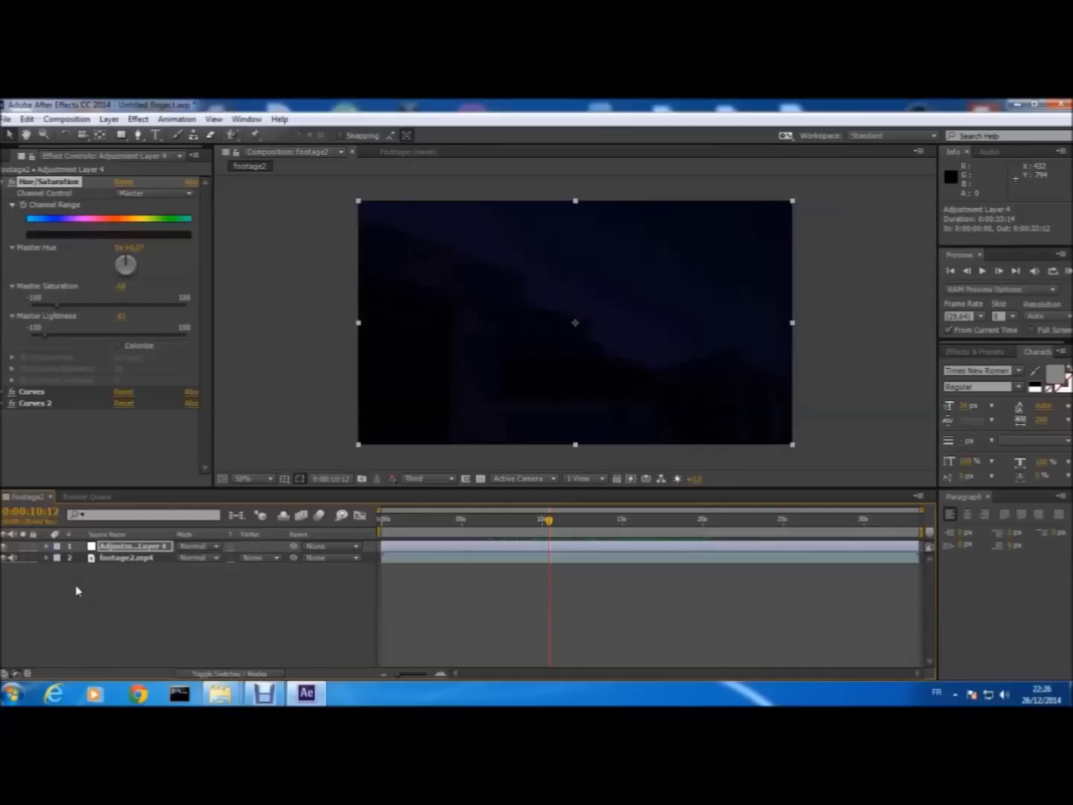
pyautogui.moveTo(550, 520); pyautogui.dragTo(439, 531)
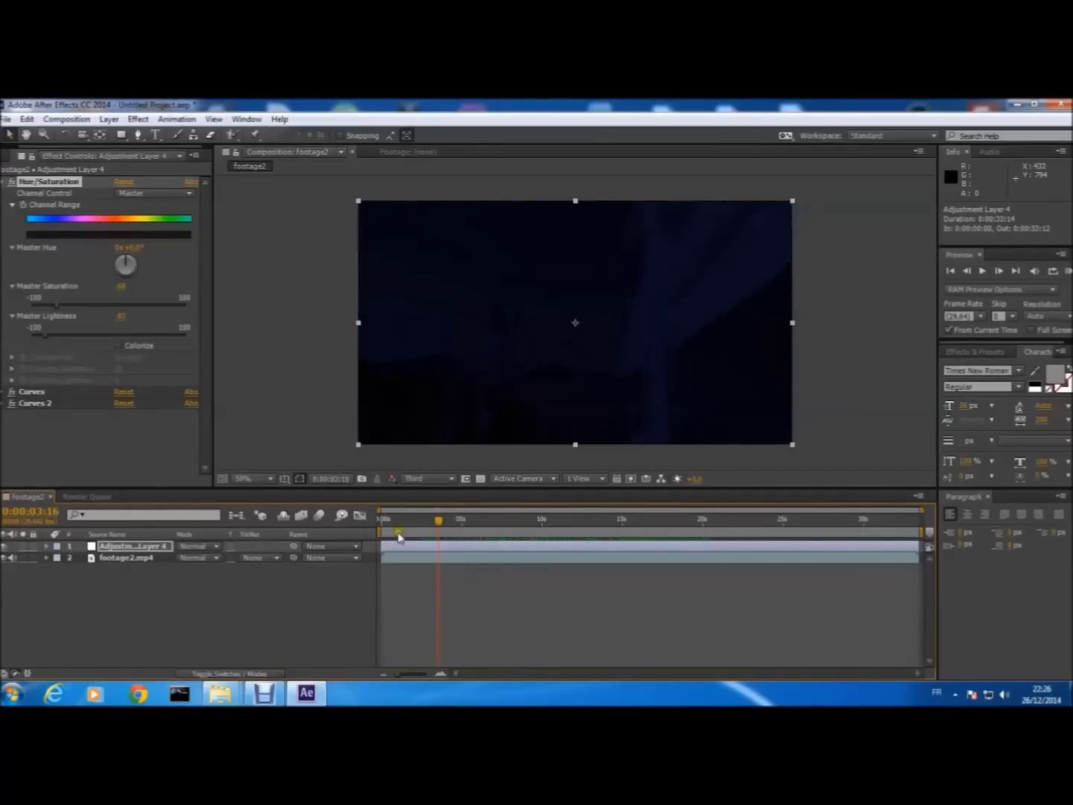
# Step: Show Adjustment Layer 4's Opacity with T and set an Opacity keyframe at 0:00:03:16
pyautogui.click(309, 578)
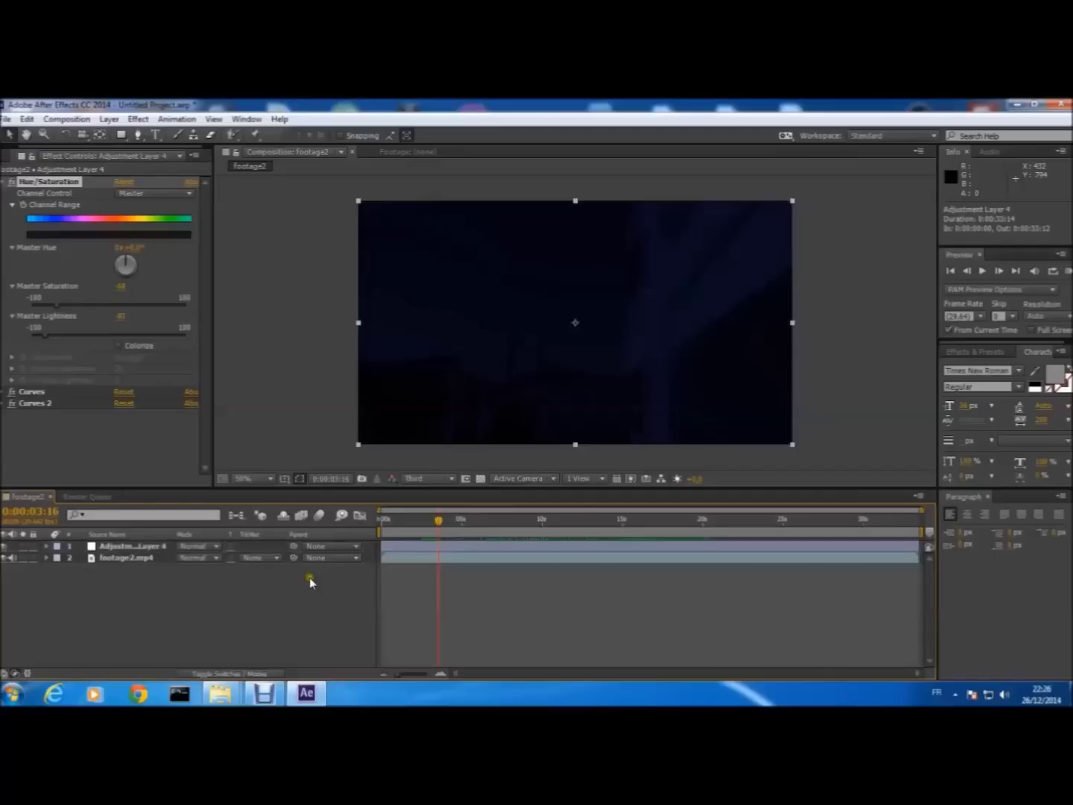
pyautogui.click(46, 547)
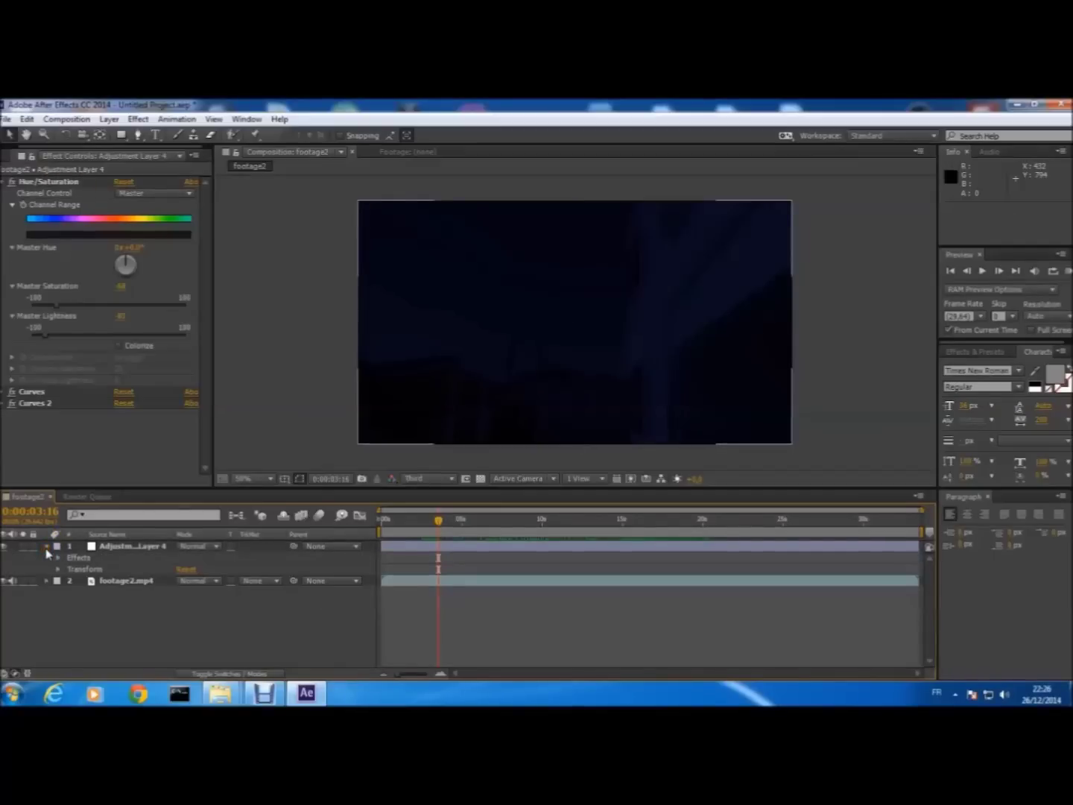
pyautogui.click(46, 548)
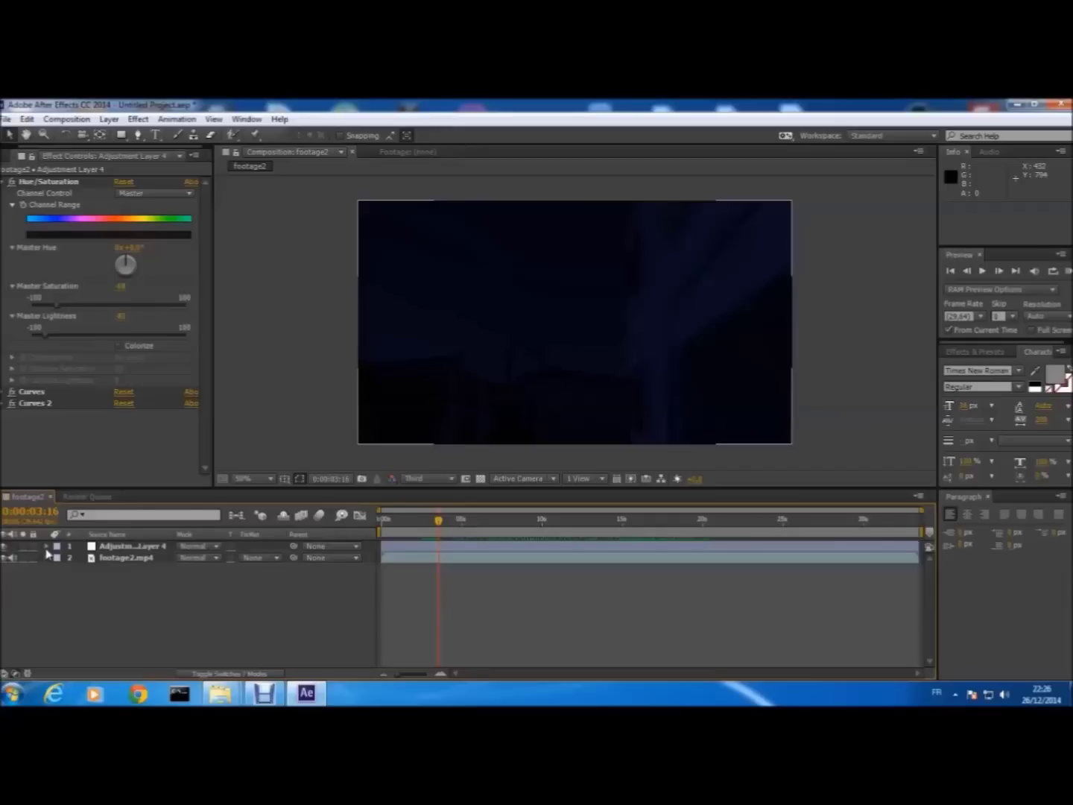
pyautogui.click(46, 547)
pyautogui.click(59, 557)
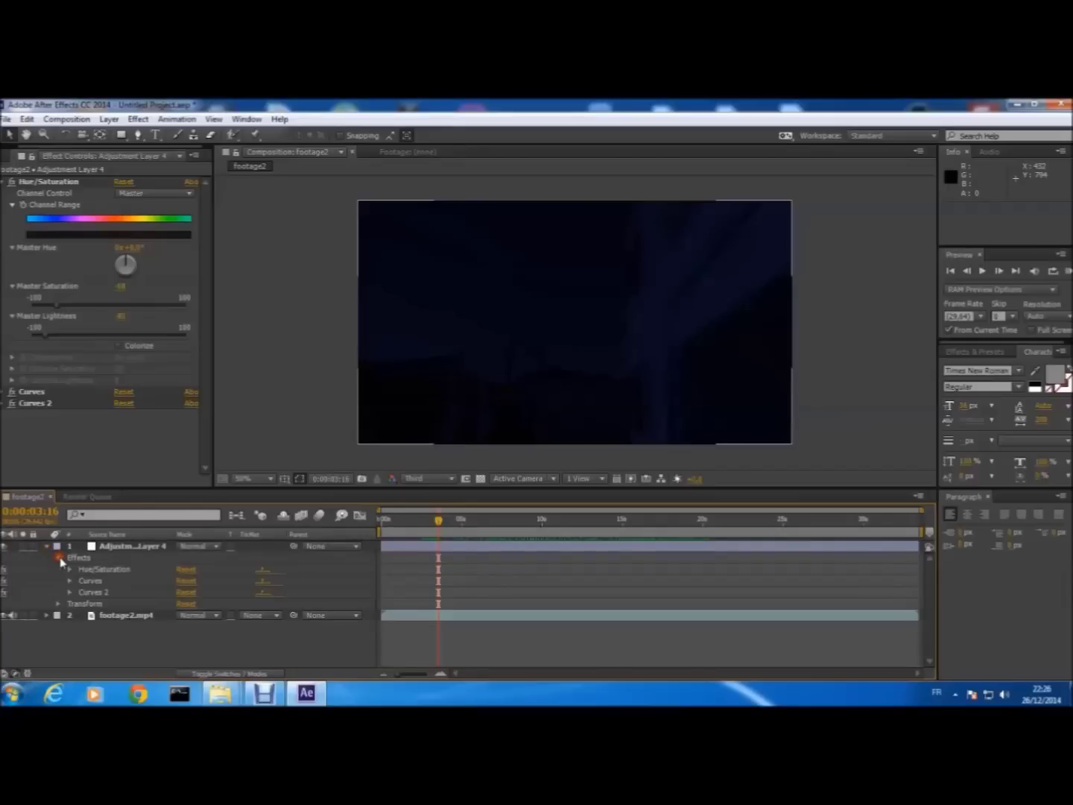
pyautogui.click(58, 558)
pyautogui.click(47, 548)
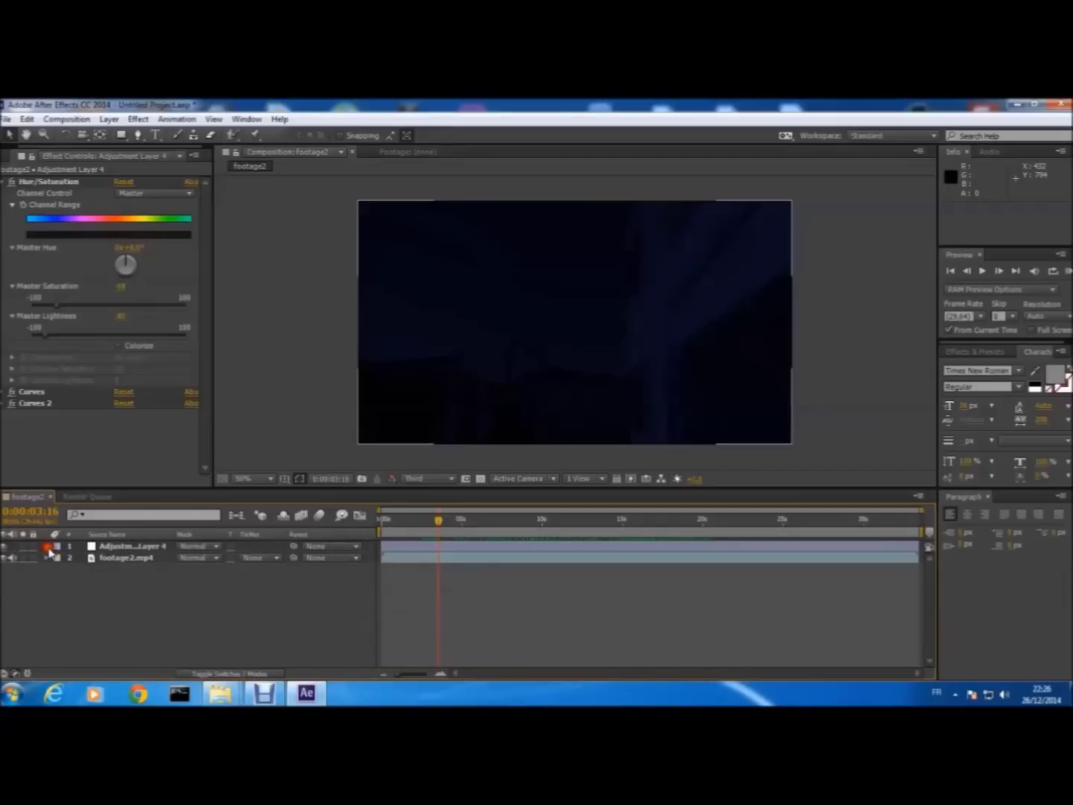
pyautogui.click(116, 549)
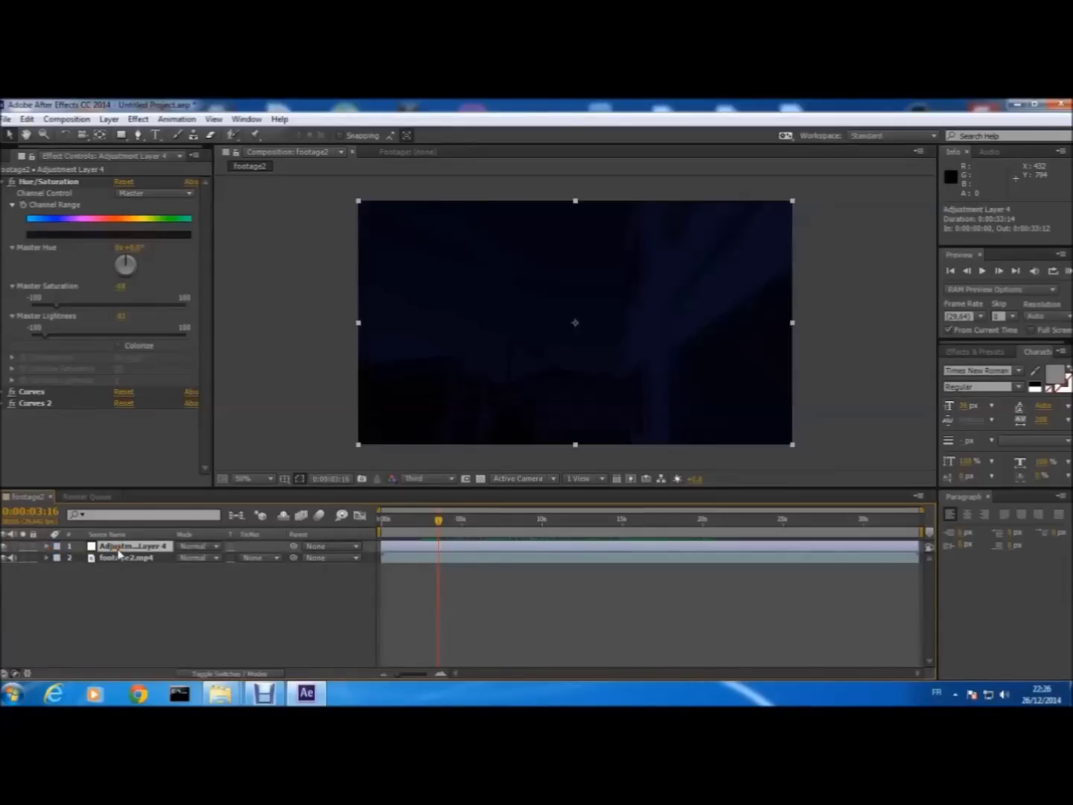
pyautogui.press('t')
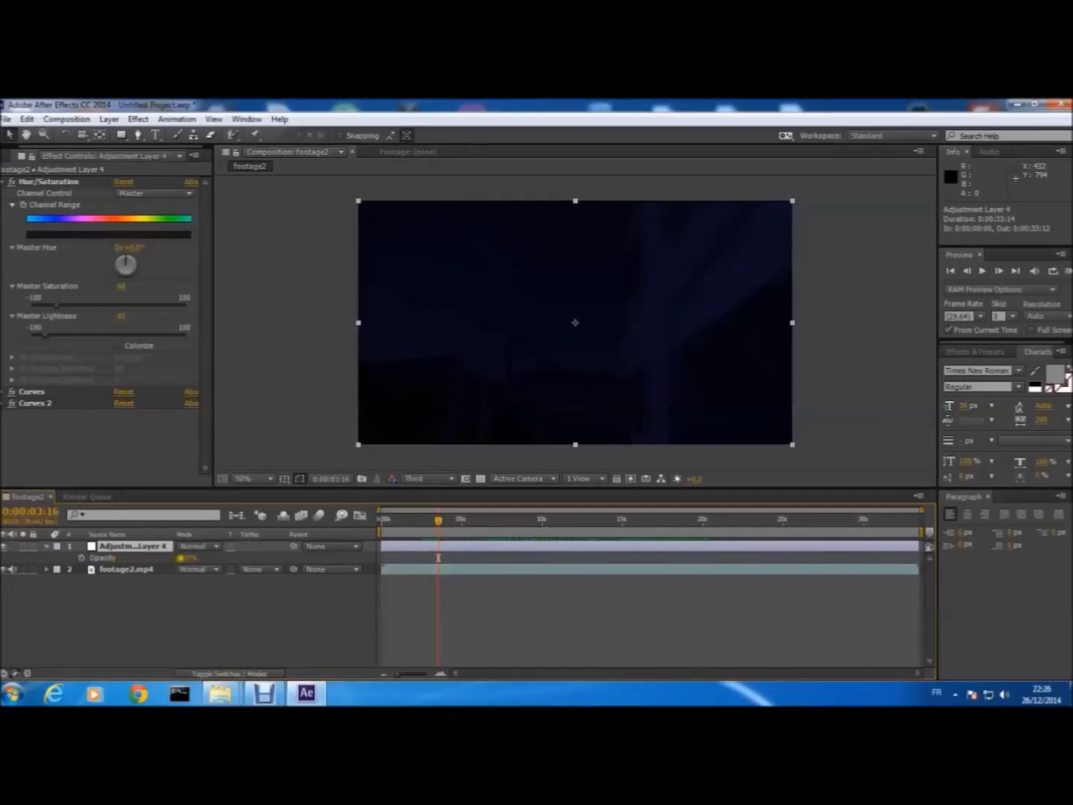
pyautogui.click(82, 558)
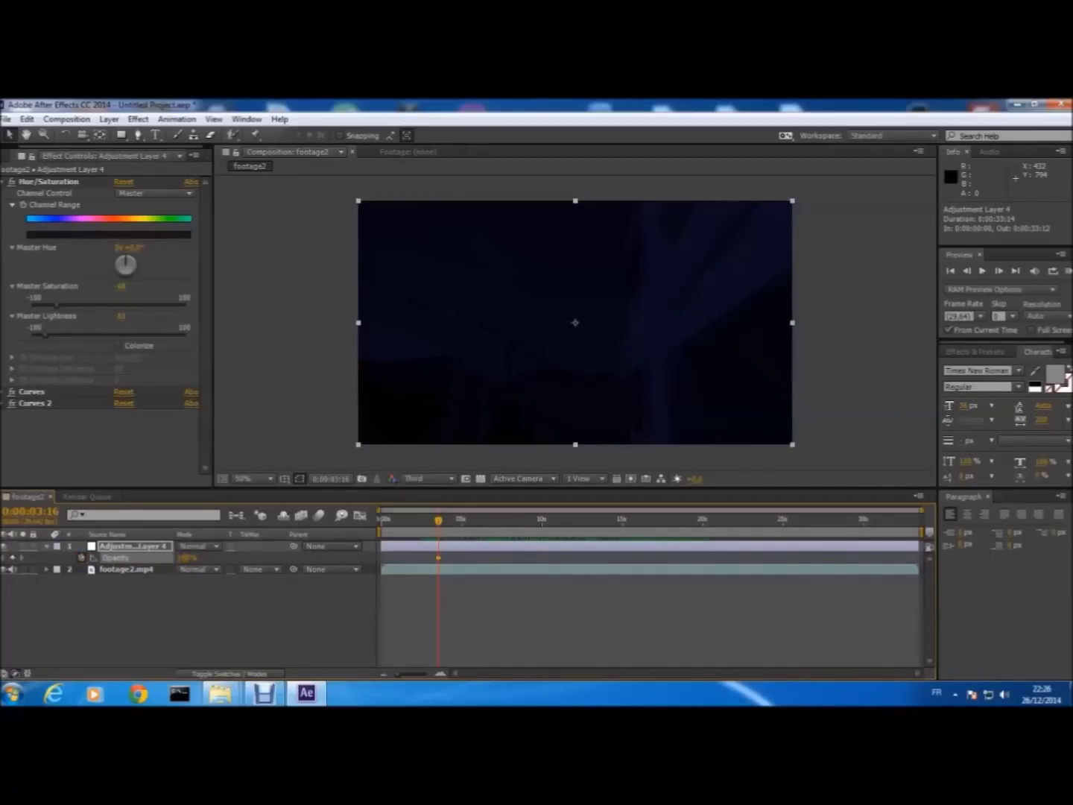
# Step: Keyframe Opacity at 0% at 0:00:03:16 and 100% at 0:00:06:05, then RAM-preview the fade
pyautogui.moveTo(187, 557); pyautogui.dragTo(58, 570)
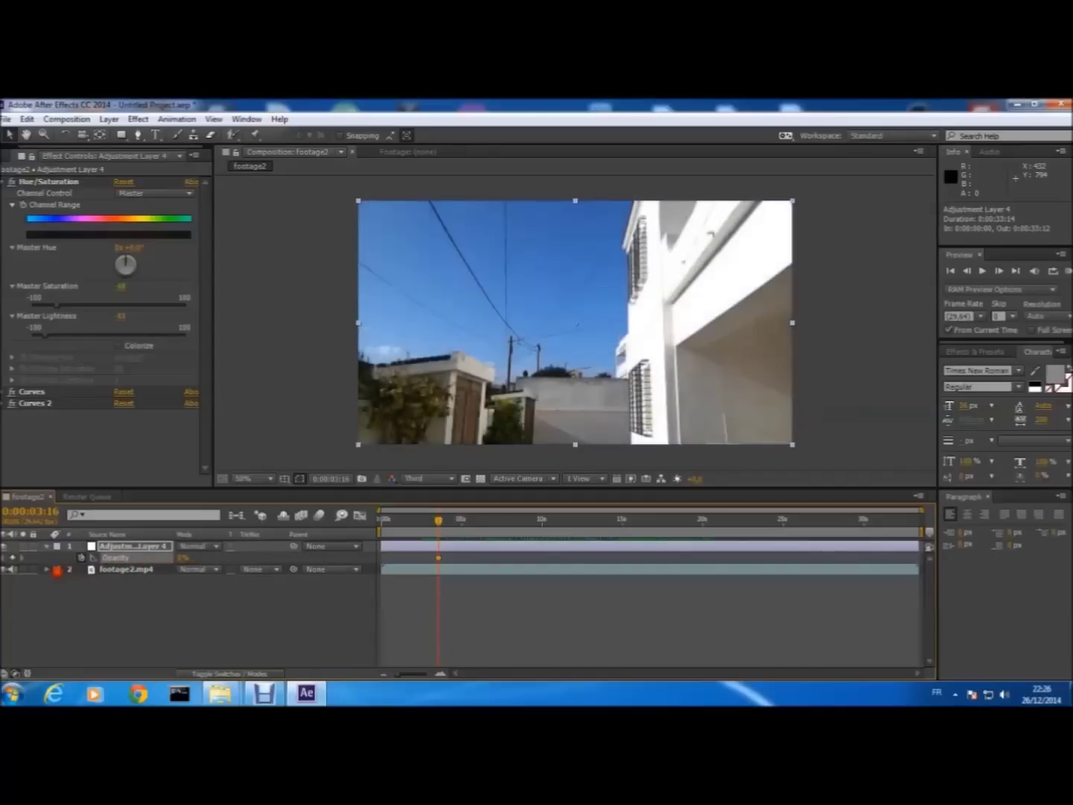
pyautogui.moveTo(440, 522); pyautogui.dragTo(477, 533)
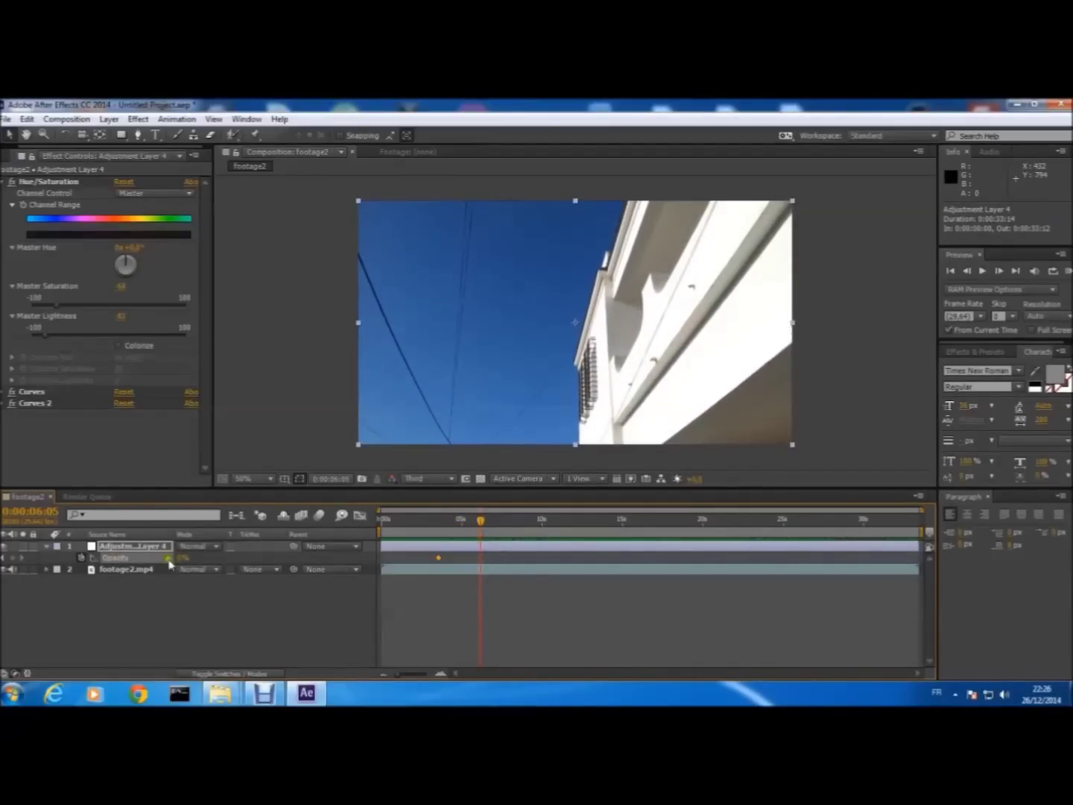
pyautogui.moveTo(202, 560); pyautogui.dragTo(307, 568)
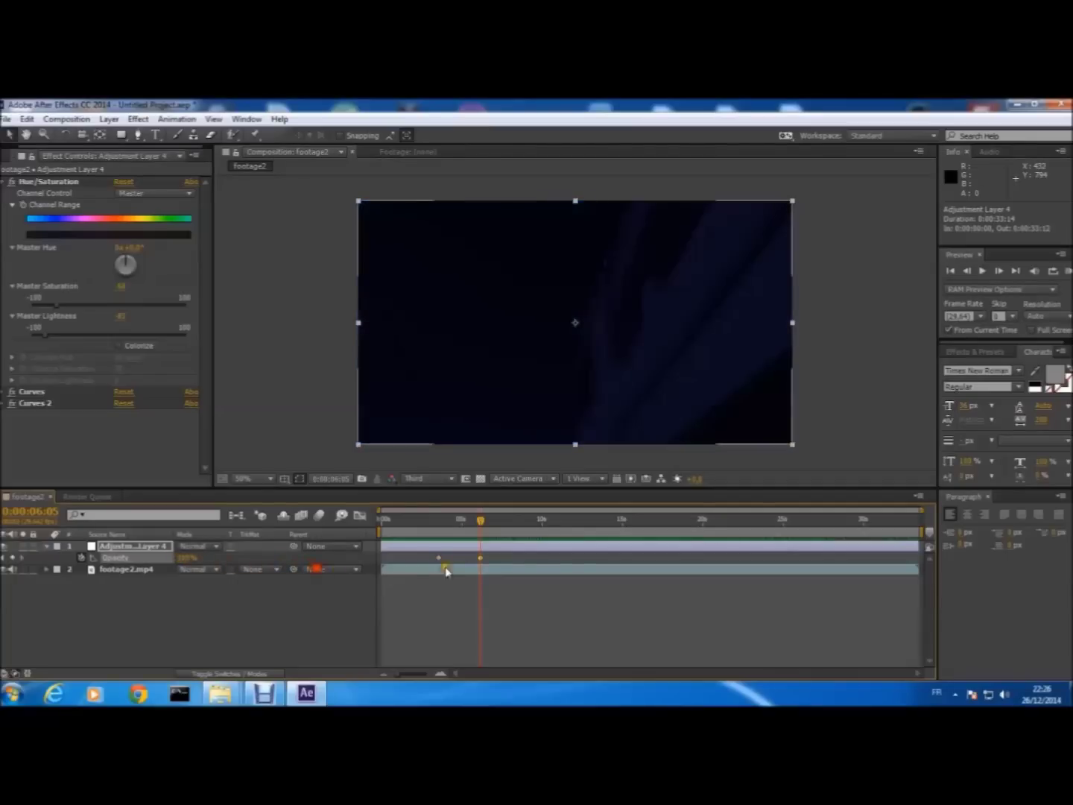
pyautogui.moveTo(482, 519); pyautogui.dragTo(383, 553)
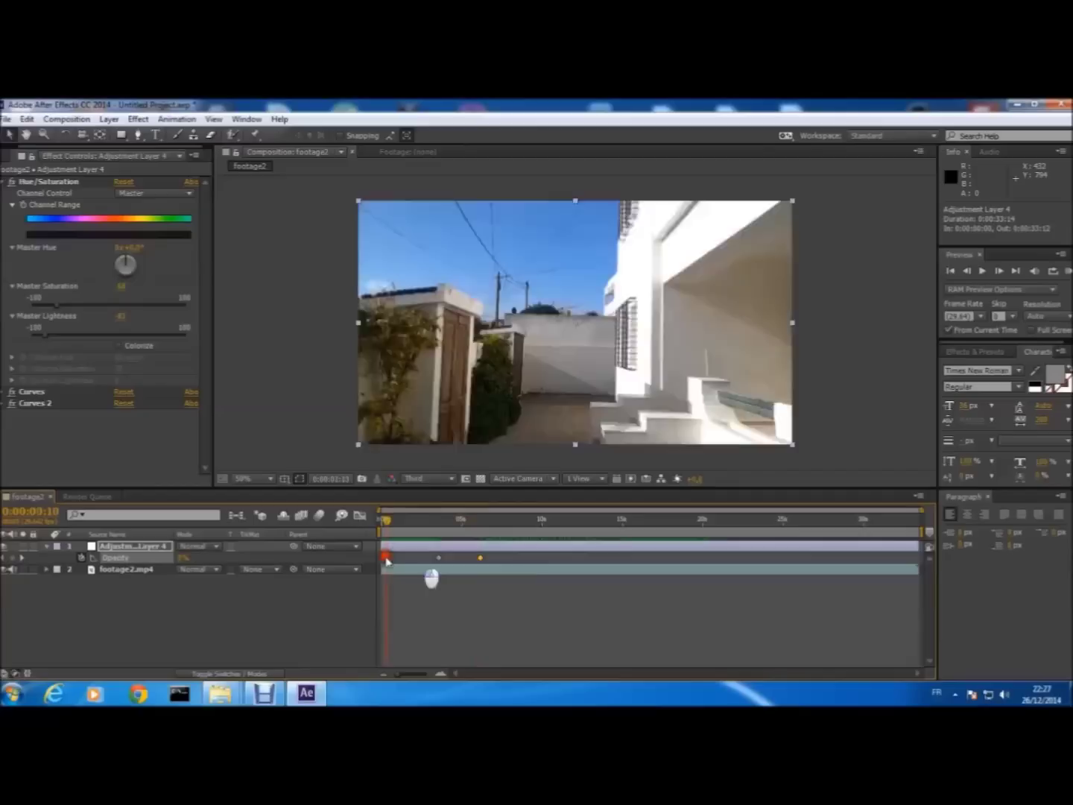
pyautogui.press('KP_0')
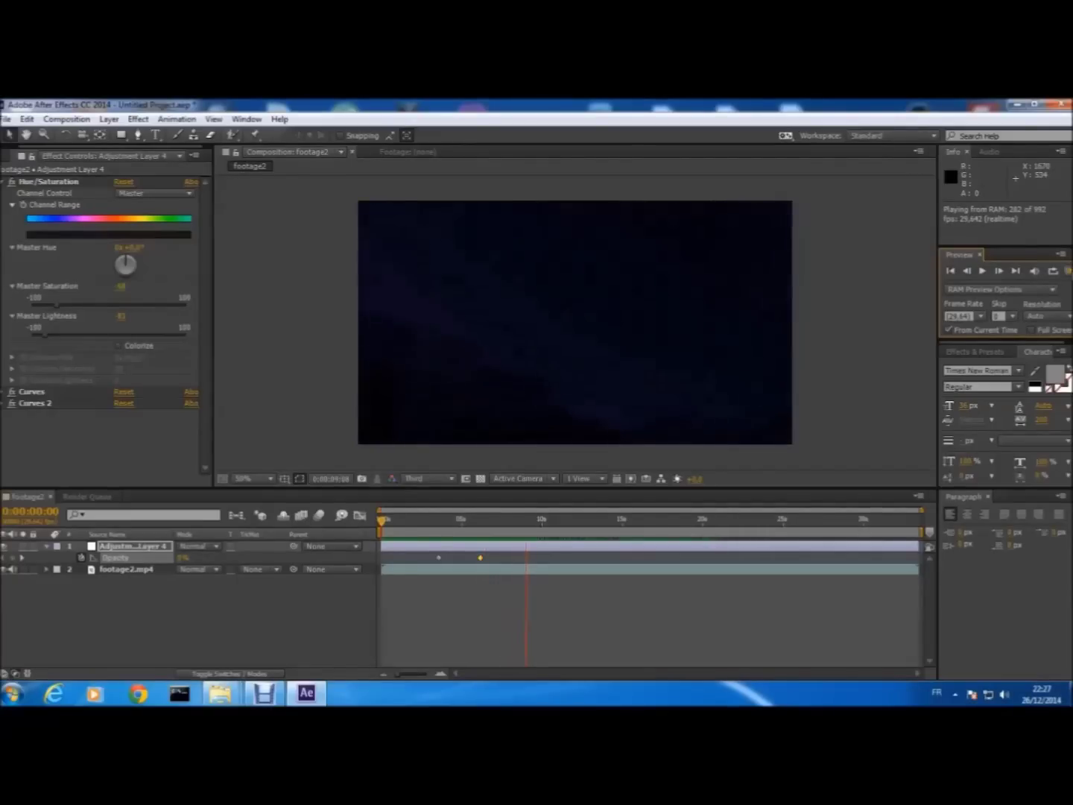
pyautogui.press('space')
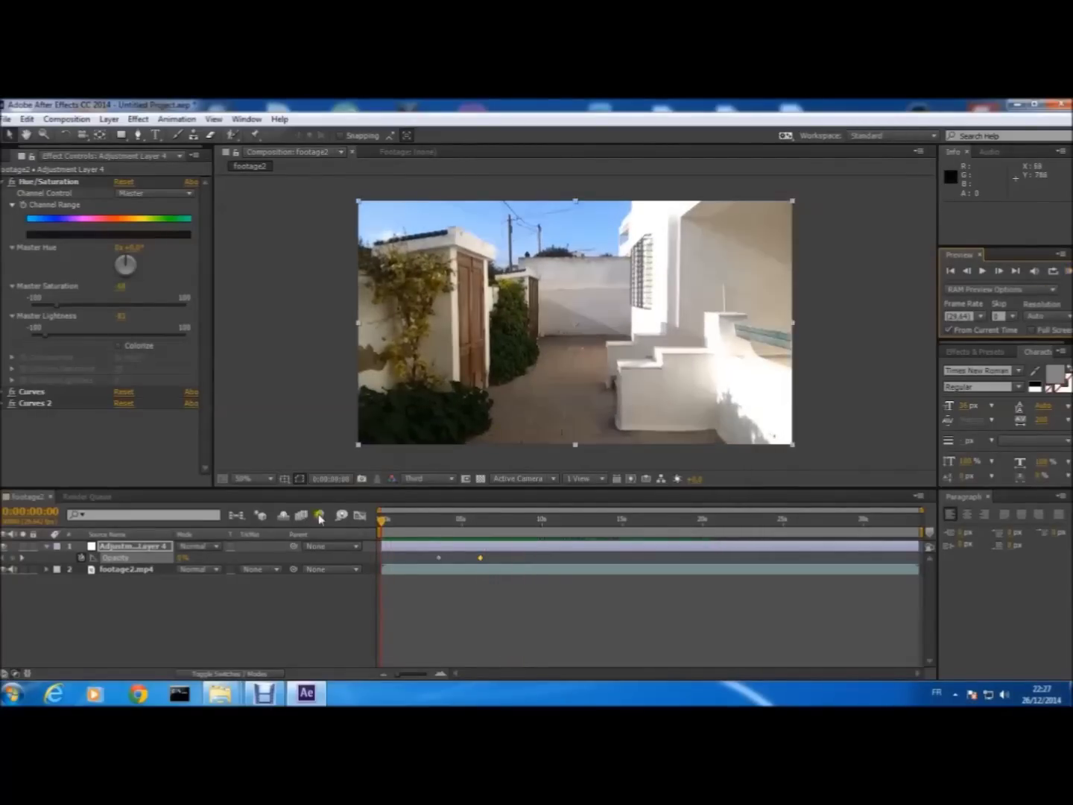
# Step: Add a 100% Opacity keyframe around 27 seconds and a lower one near 30 seconds
pyautogui.moveTo(381, 523); pyautogui.dragTo(830, 572)
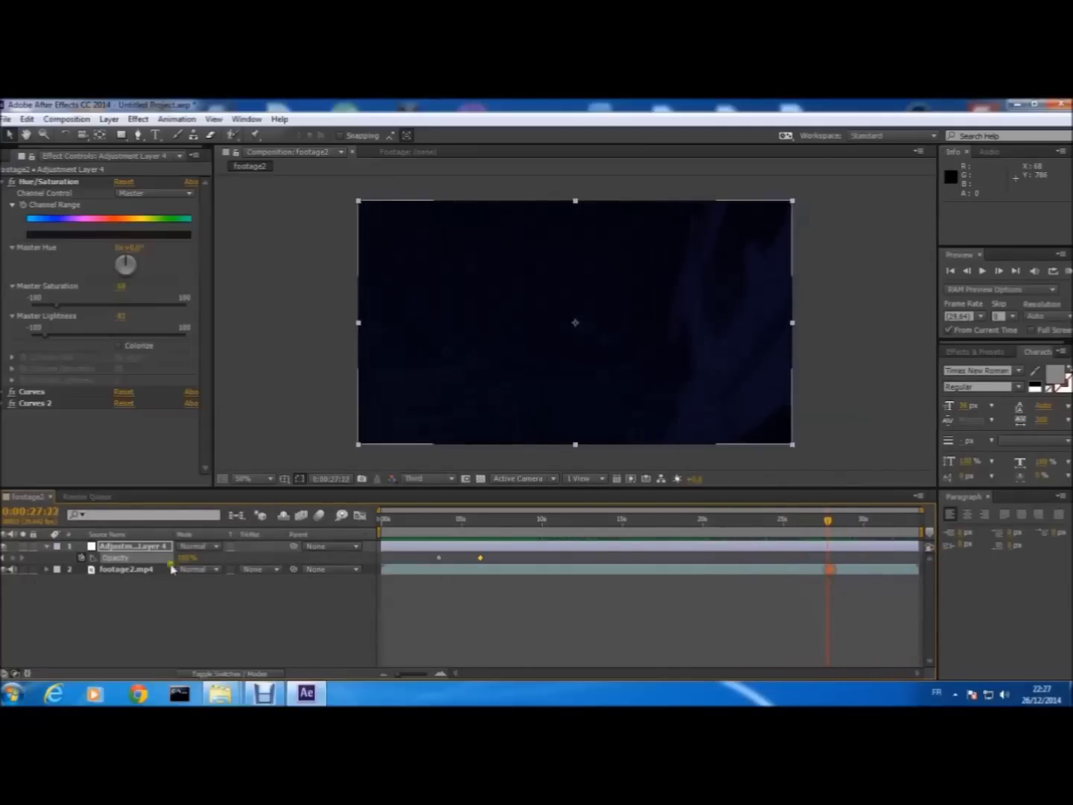
pyautogui.moveTo(190, 558); pyautogui.dragTo(262, 557)
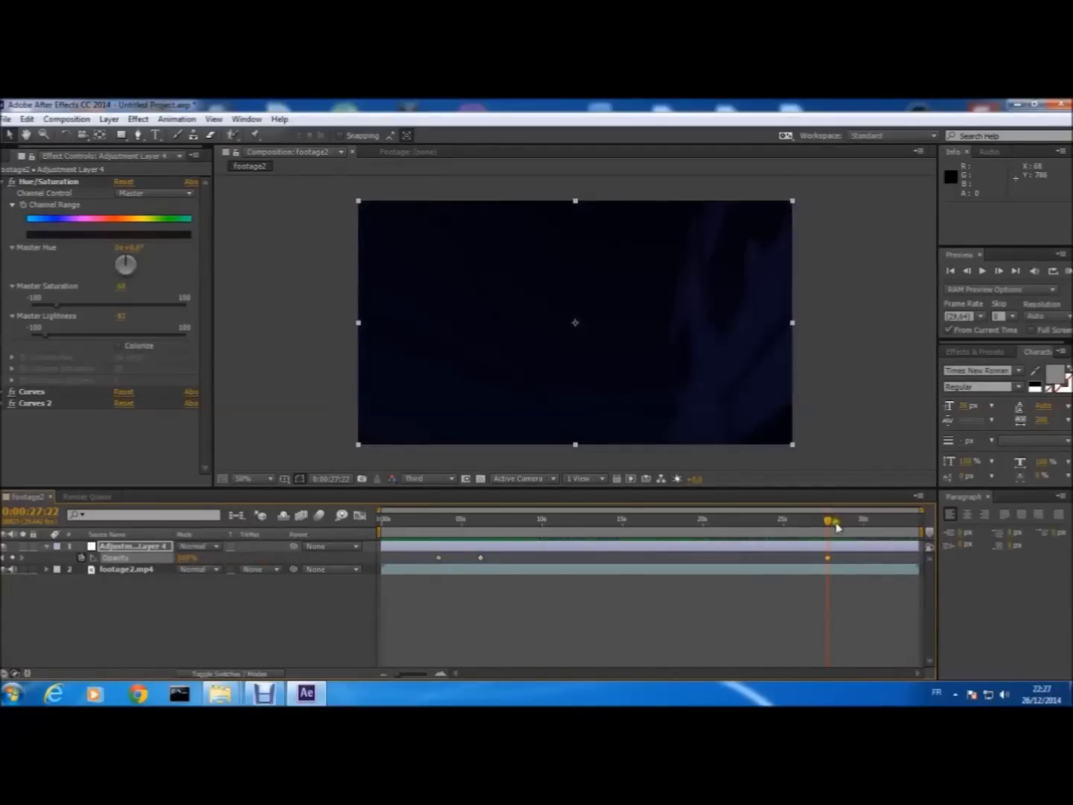
pyautogui.moveTo(829, 521); pyautogui.dragTo(853, 535)
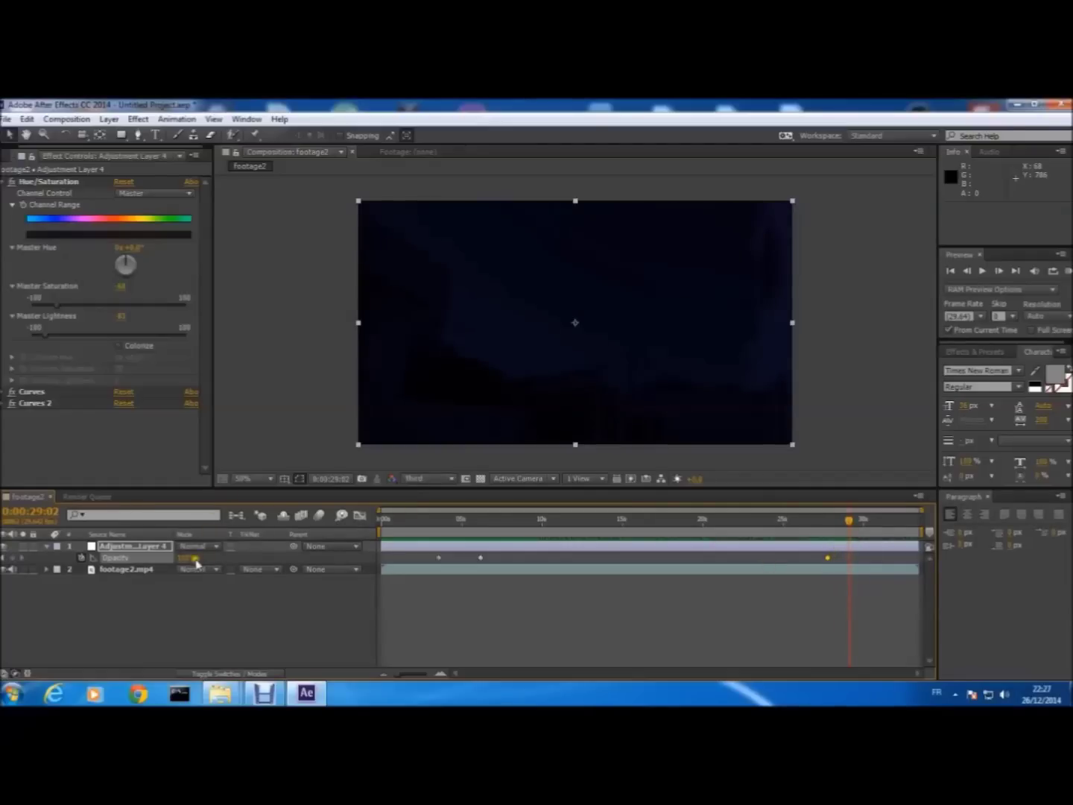
pyautogui.moveTo(184, 558); pyautogui.dragTo(65, 573)
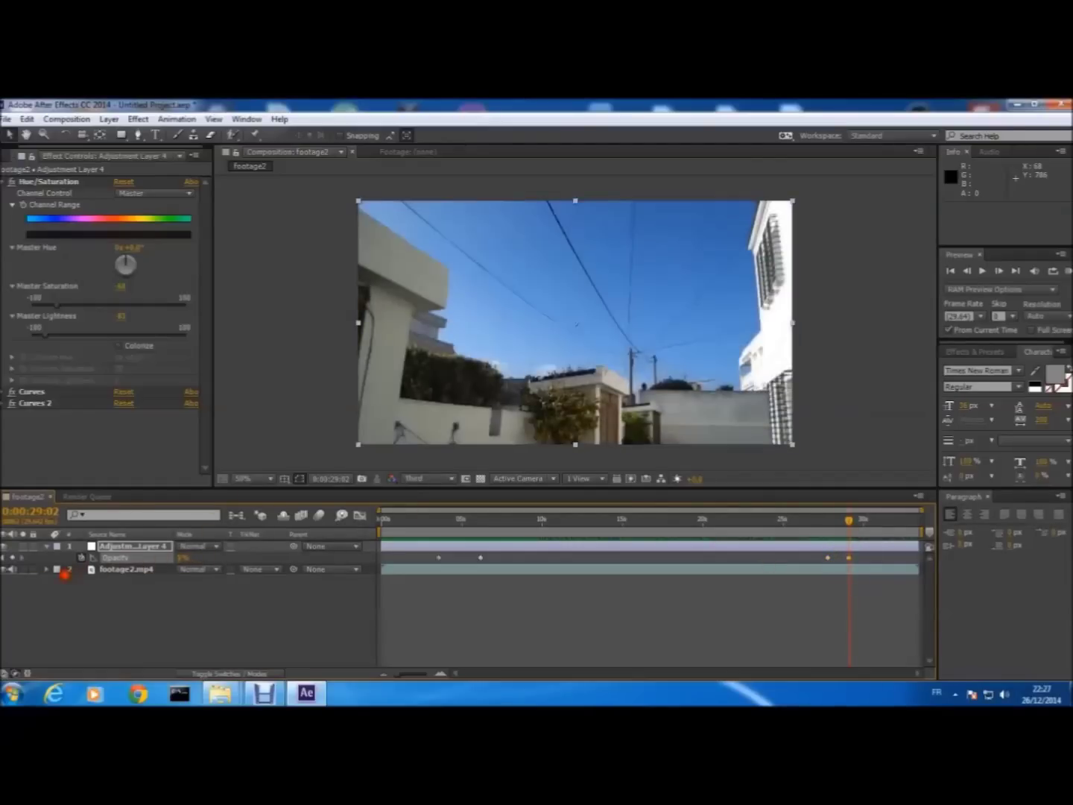
pyautogui.click(828, 563)
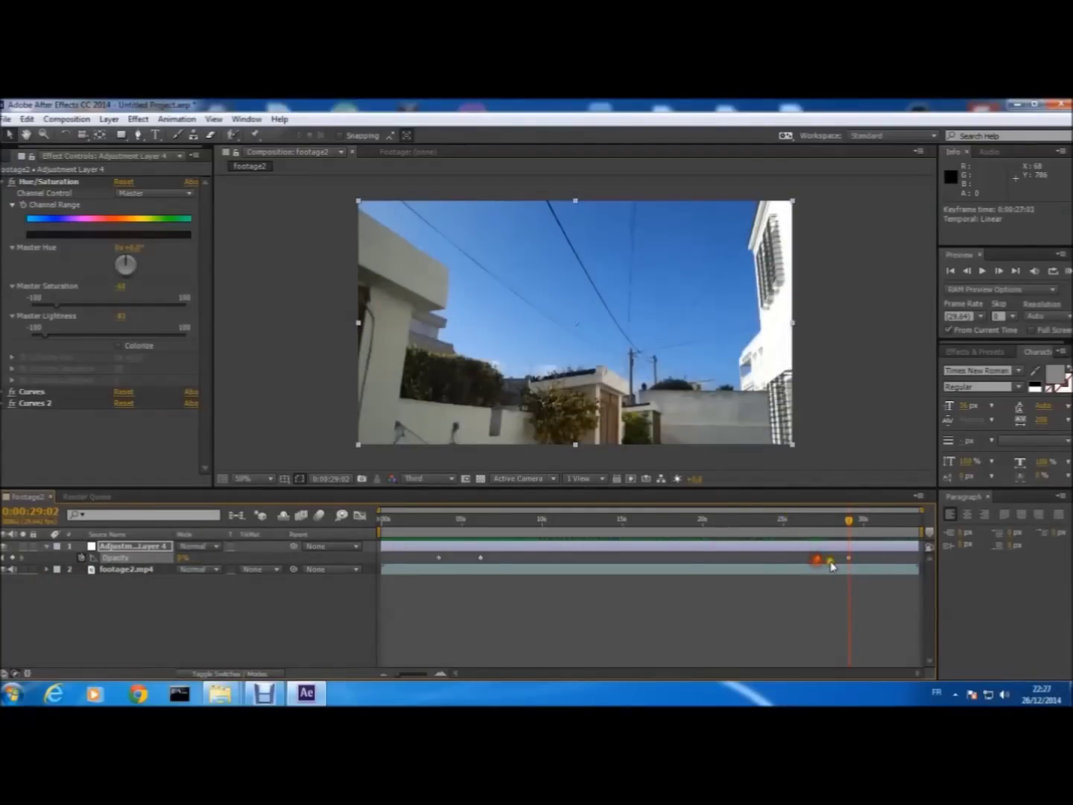
pyautogui.moveTo(850, 530); pyautogui.dragTo(468, 578)
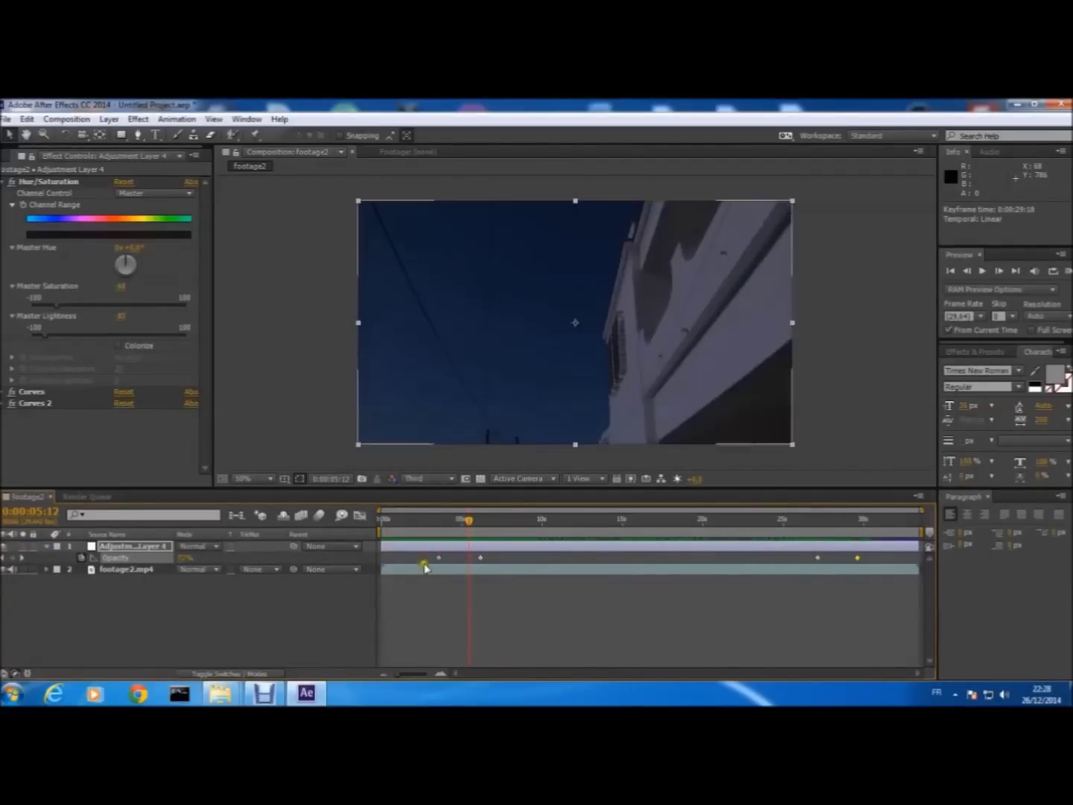
# Step: Collapse the adjustment layer and park the playhead at 0:00:03:02
pyautogui.moveTo(468, 519); pyautogui.dragTo(436, 525)
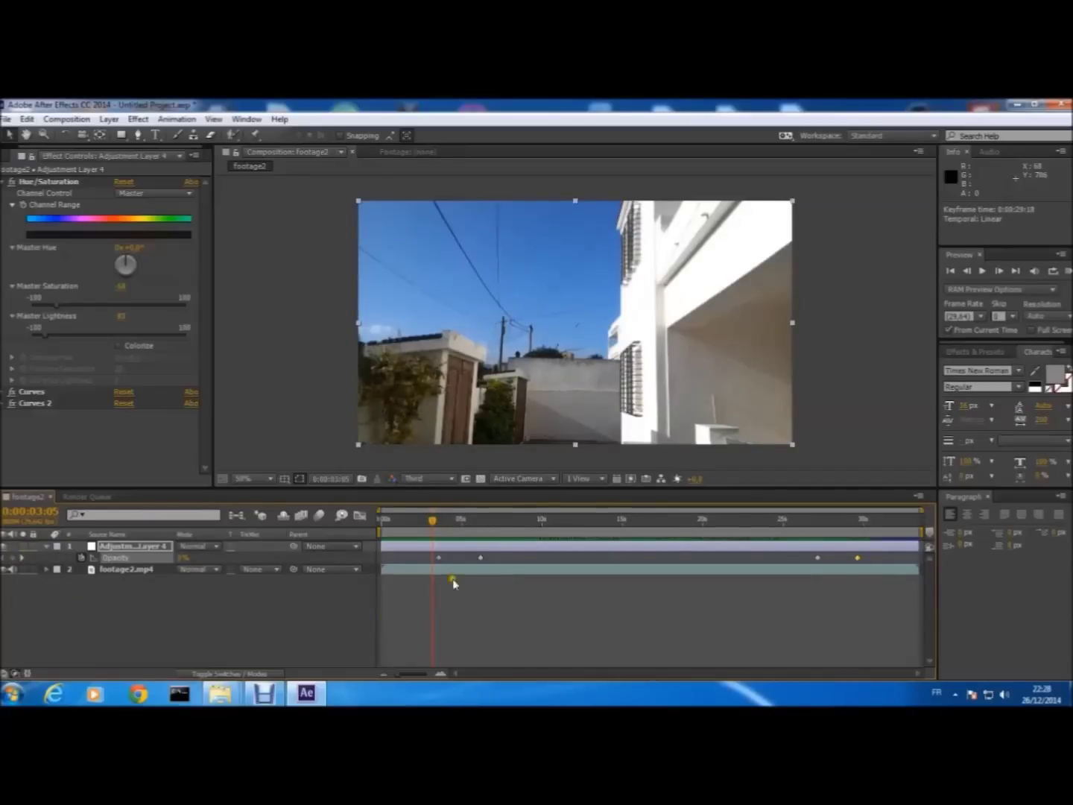
pyautogui.click(47, 547)
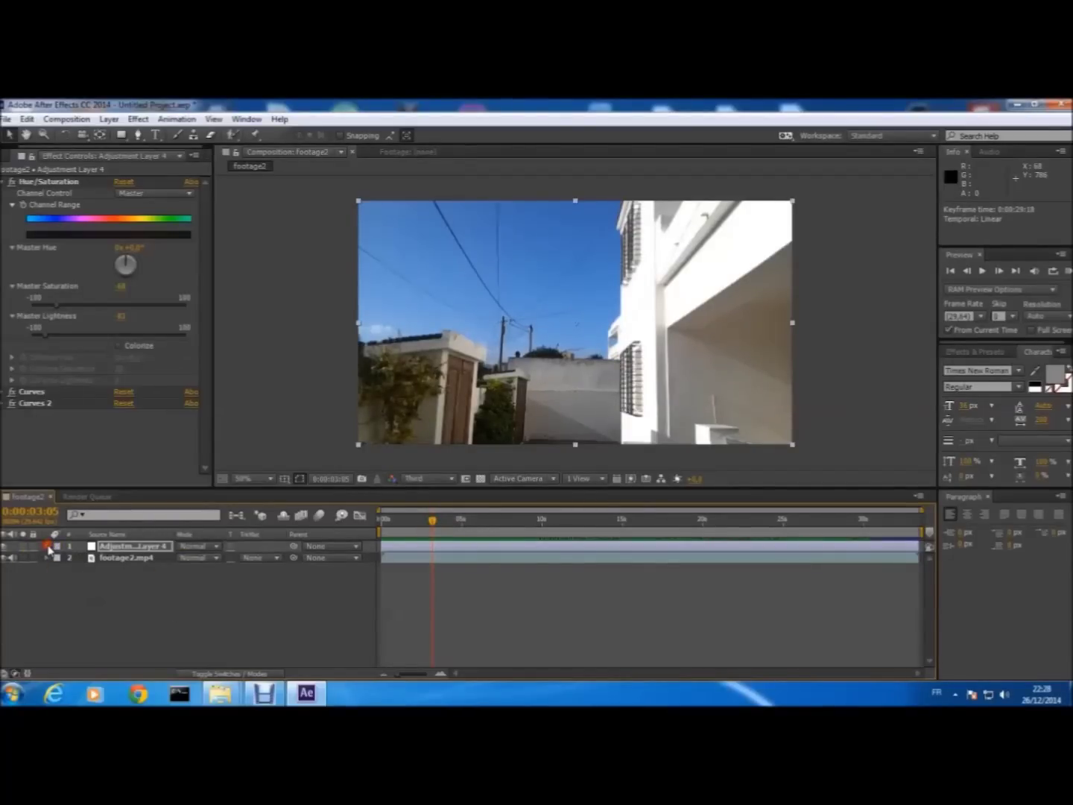
pyautogui.click(123, 598)
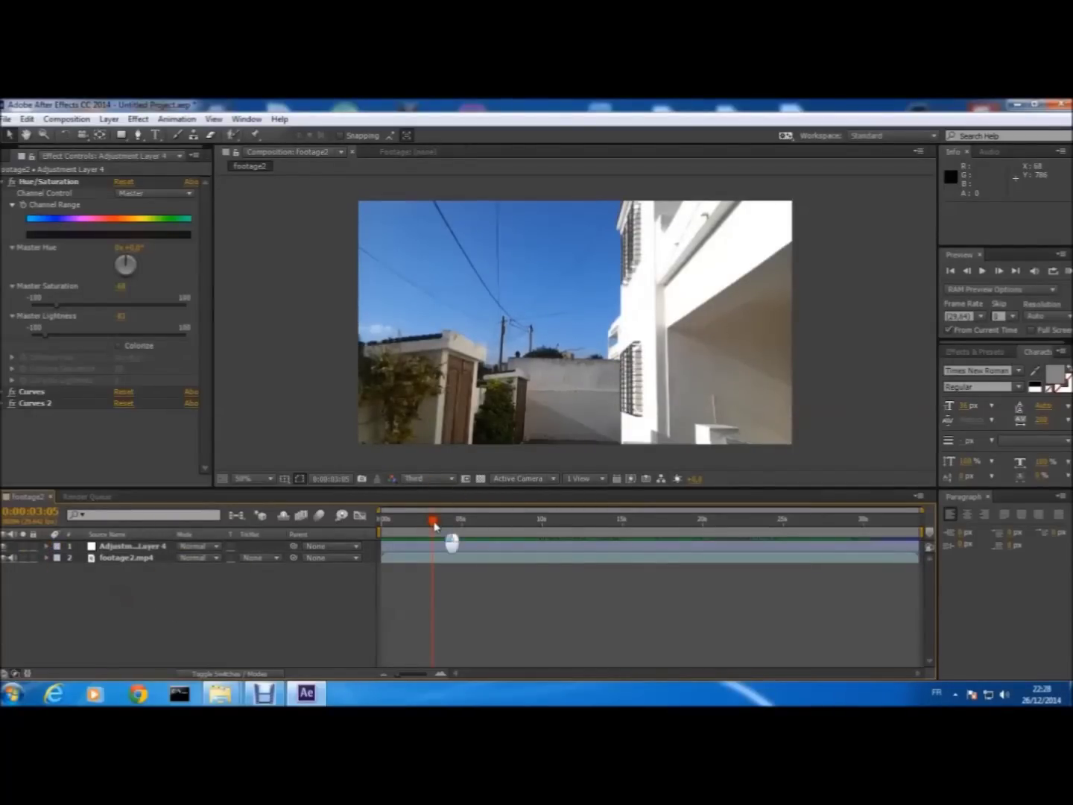
pyautogui.moveTo(436, 526)
pyautogui.mouseDown()
pyautogui.moveTo(459, 526)
pyautogui.moveTo(410, 531)
pyautogui.moveTo(376, 550)
pyautogui.moveTo(548, 542)
pyautogui.moveTo(431, 551)
pyautogui.mouseUp()
pyautogui.click(143, 593)
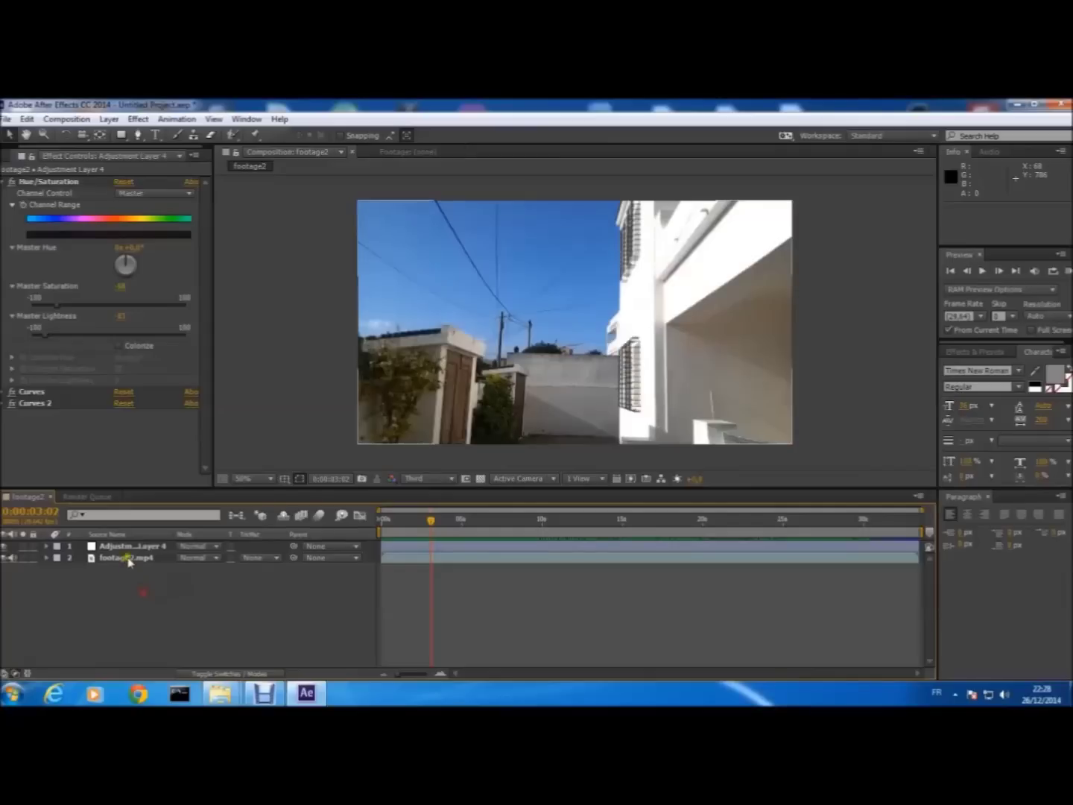
# Step: Apply Effect > Simulation > CC Rainfall to Adjustment Layer 4
pyautogui.rightClick(130, 548)
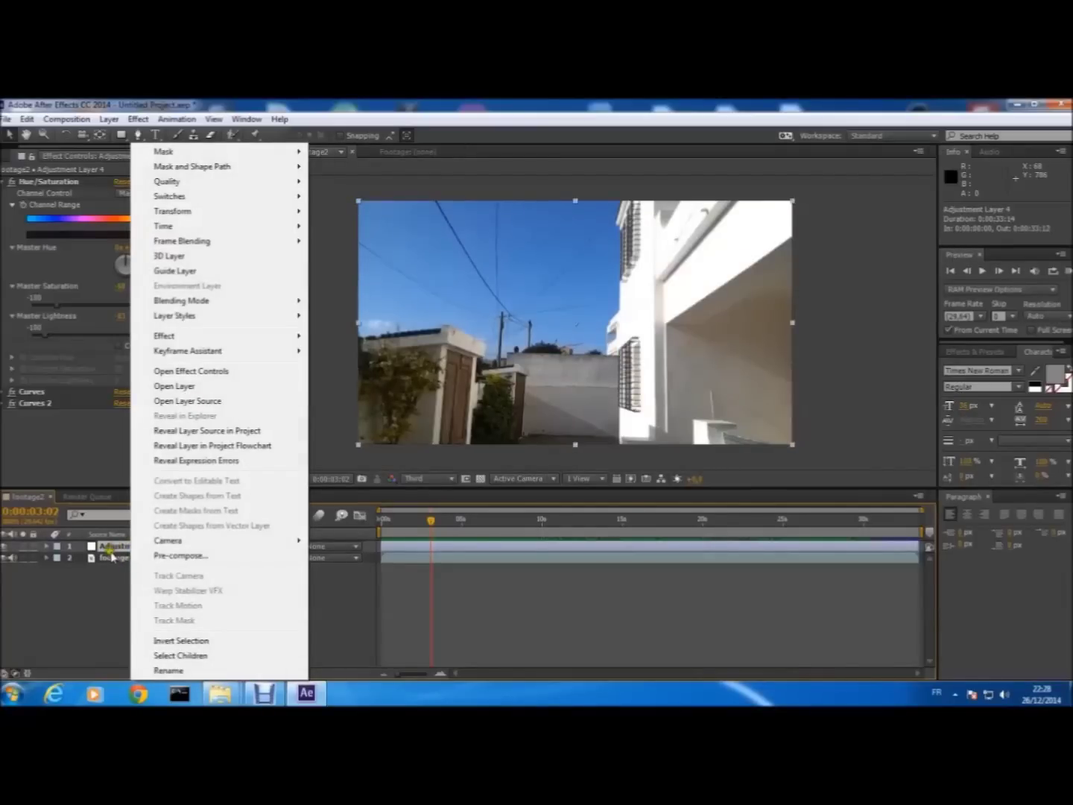
pyautogui.moveTo(220, 342)
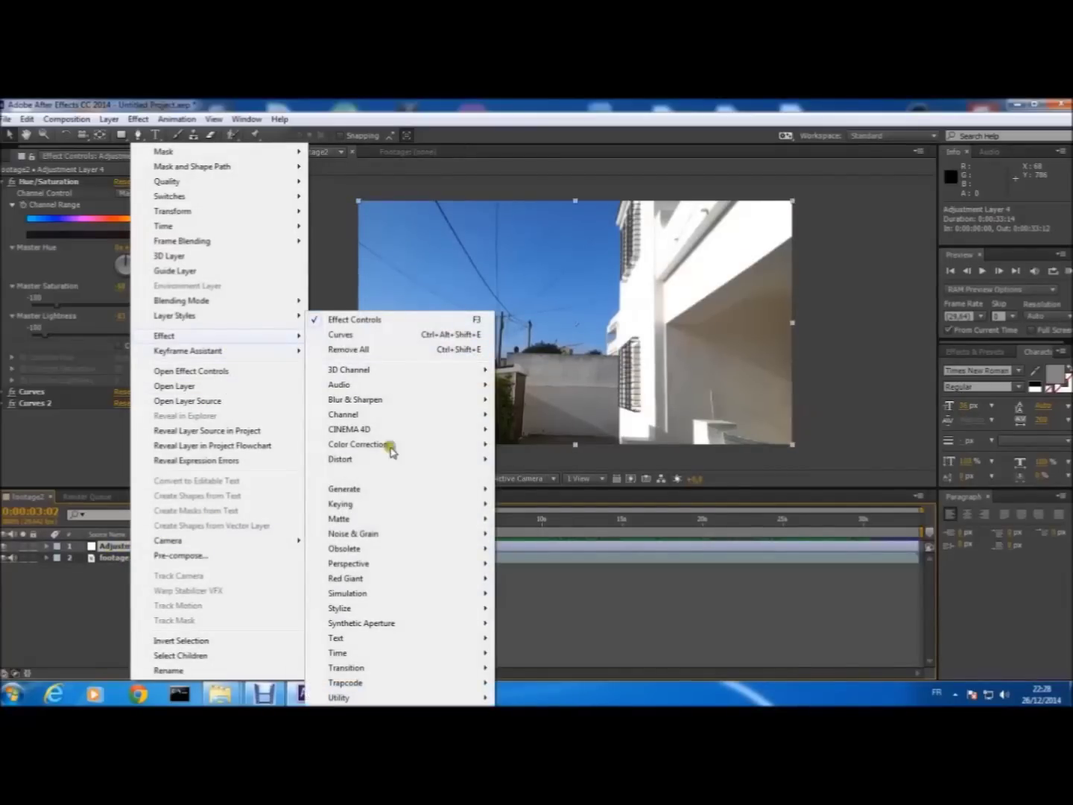
pyautogui.moveTo(356, 595)
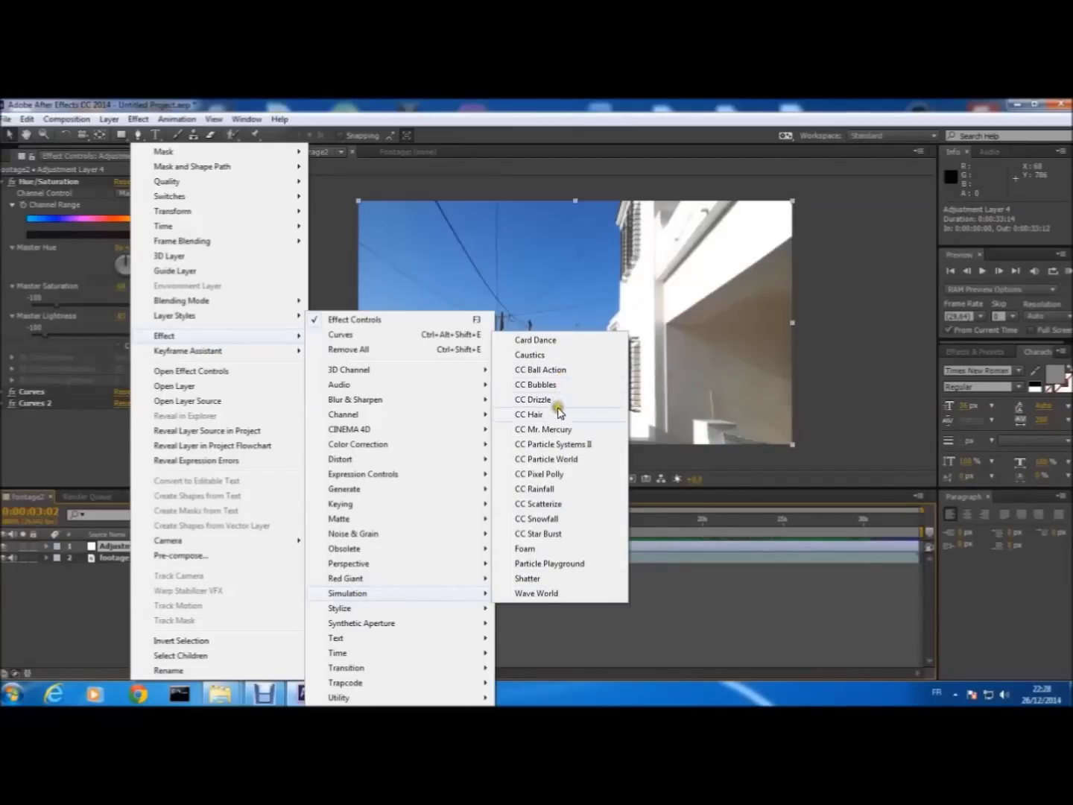
pyautogui.click(546, 492)
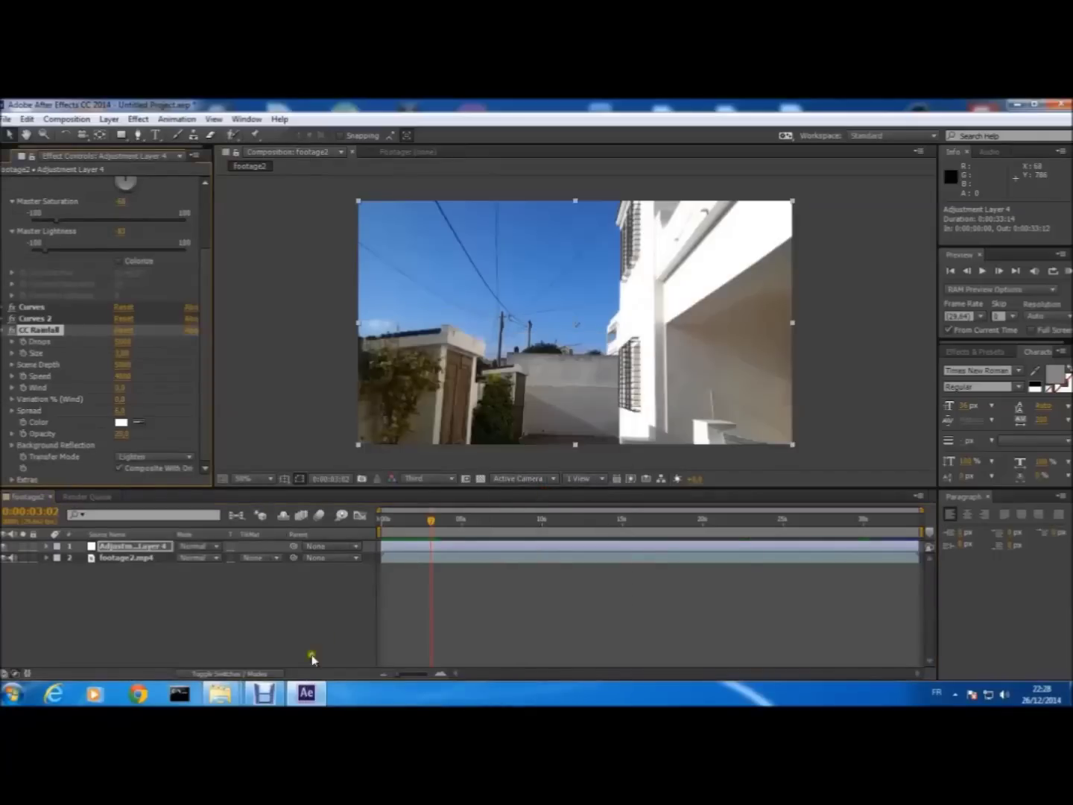
# Step: Collapse the Hue/Saturation settings, expand CC Rainfall and play the composition to preview the rain
pyautogui.click(5, 330)
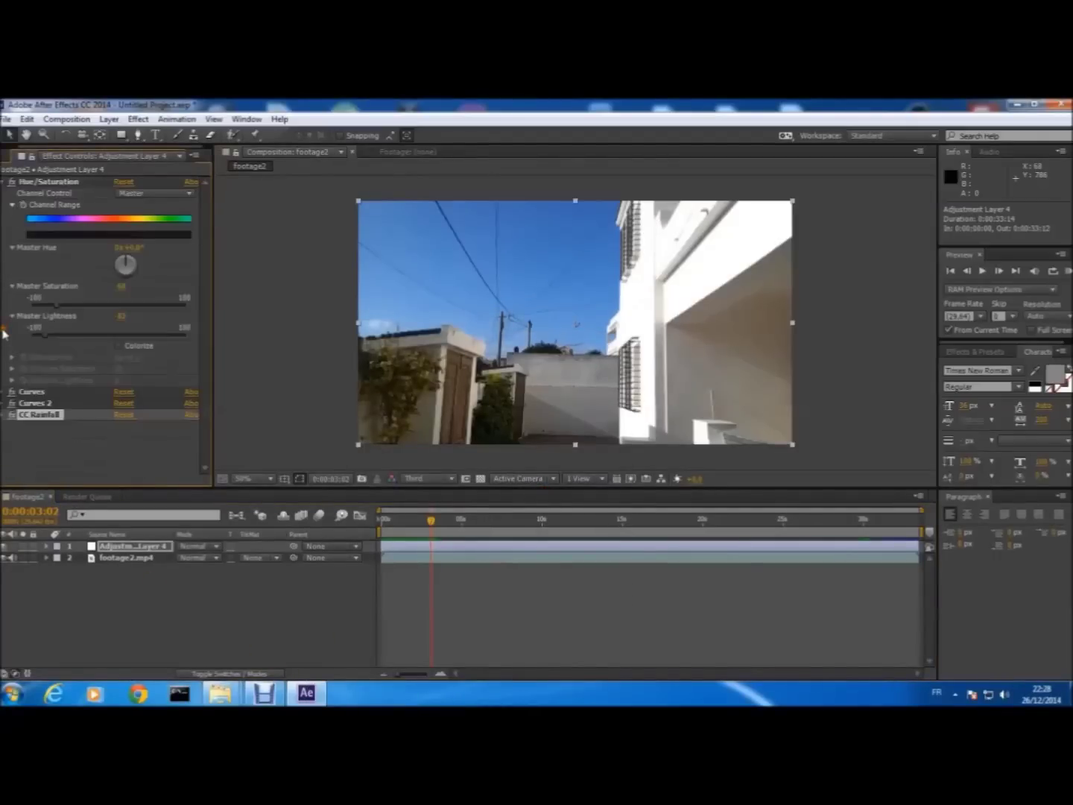
pyautogui.click(4, 181)
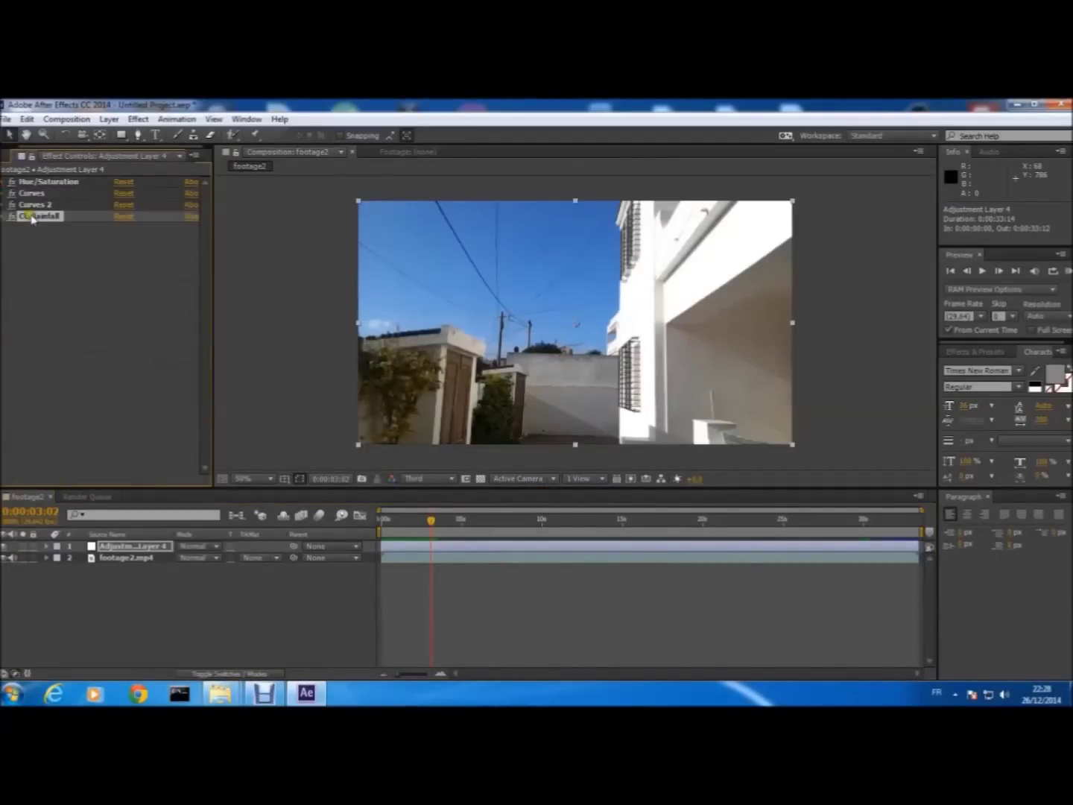
pyautogui.click(4, 216)
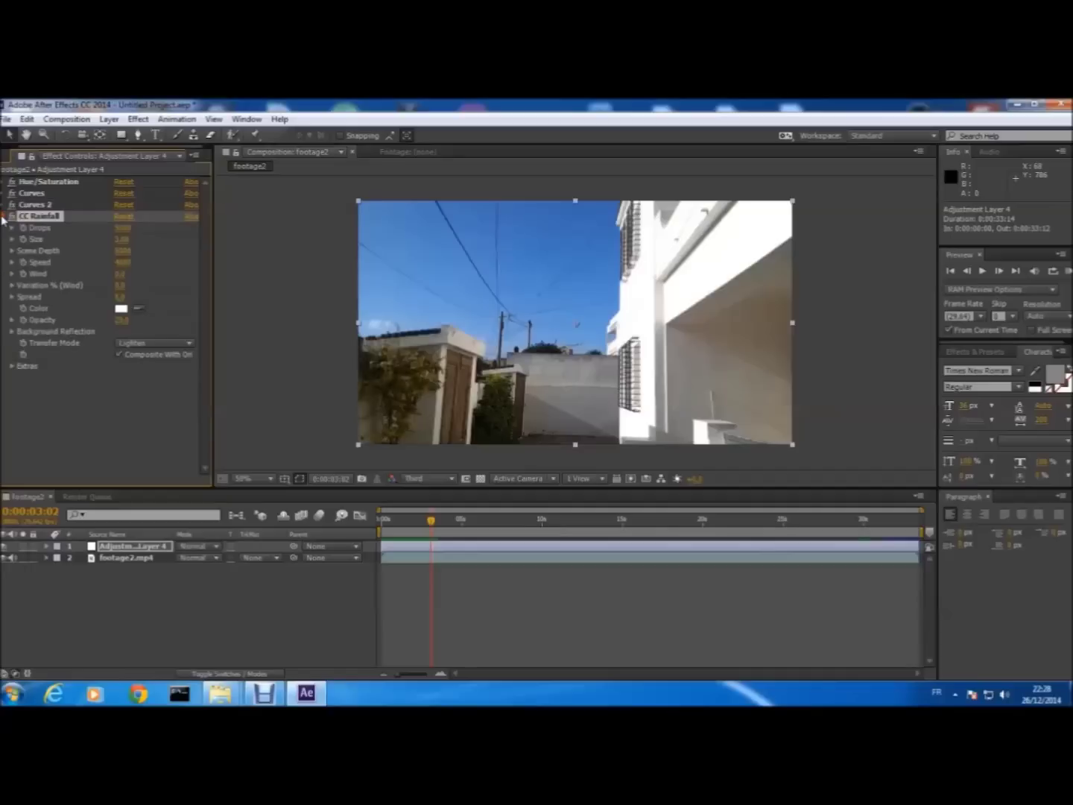
pyautogui.press('space')
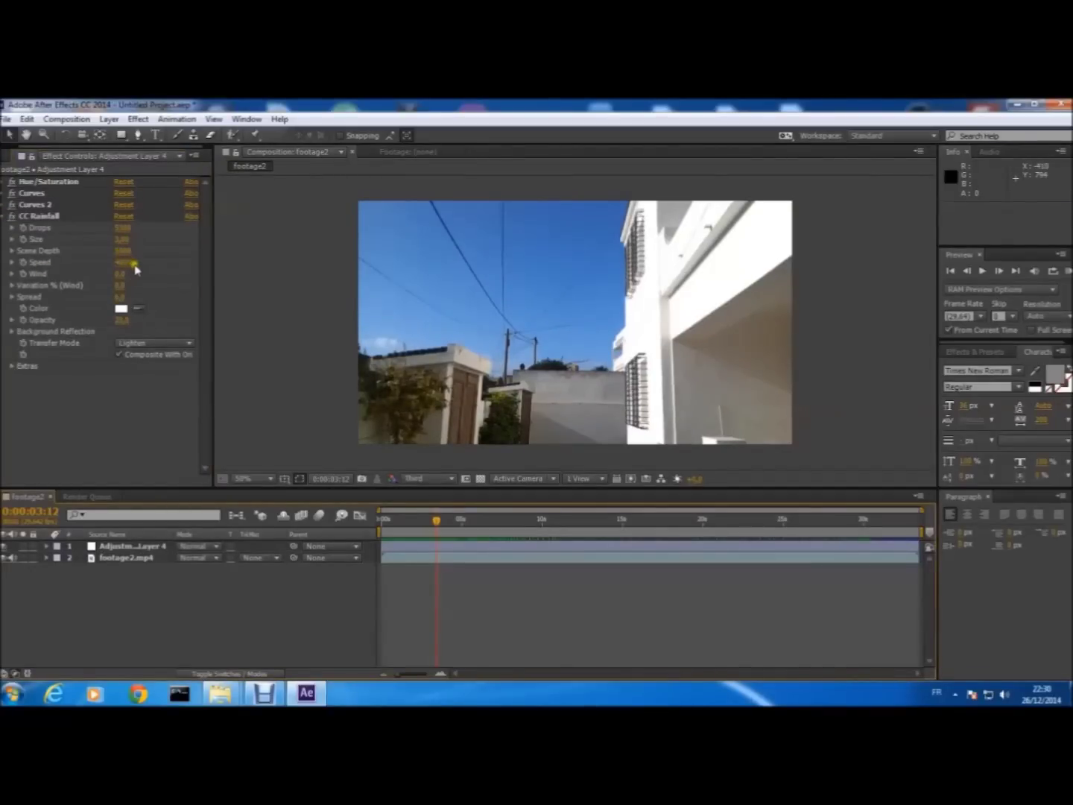
# Step: Show only Opacity for both layers and scrub to a dark rainy frame near 10 seconds
pyautogui.click(45, 546)
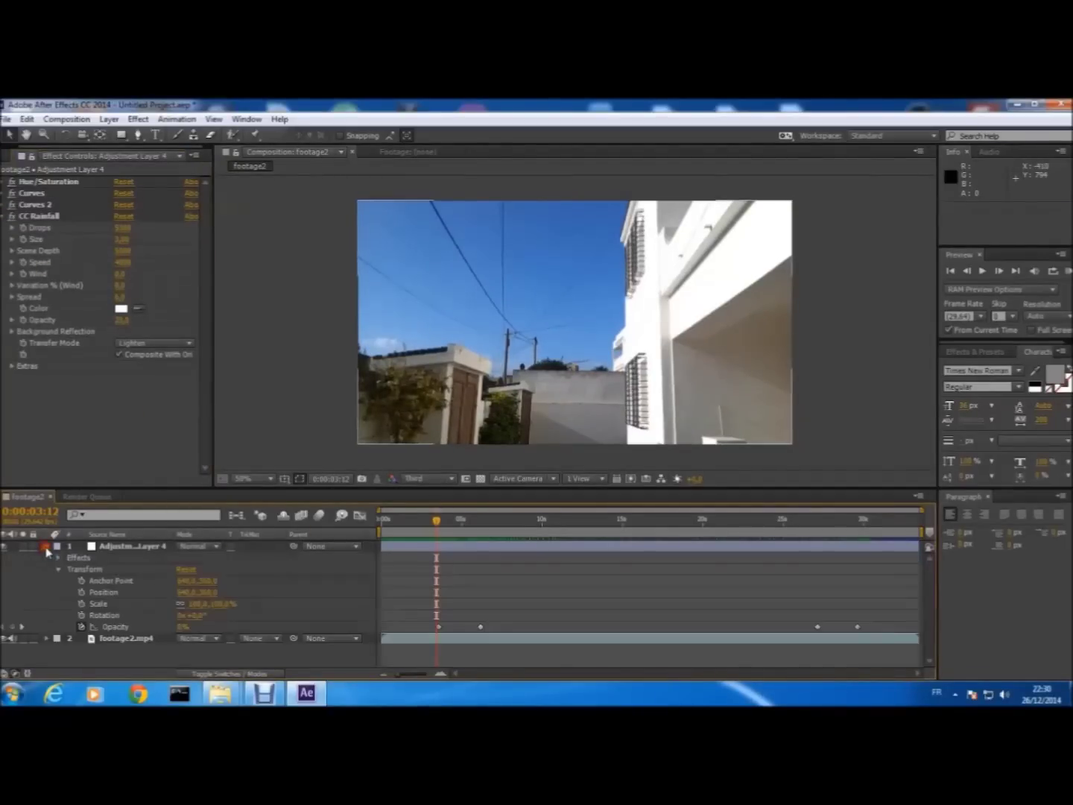
pyautogui.click(56, 570)
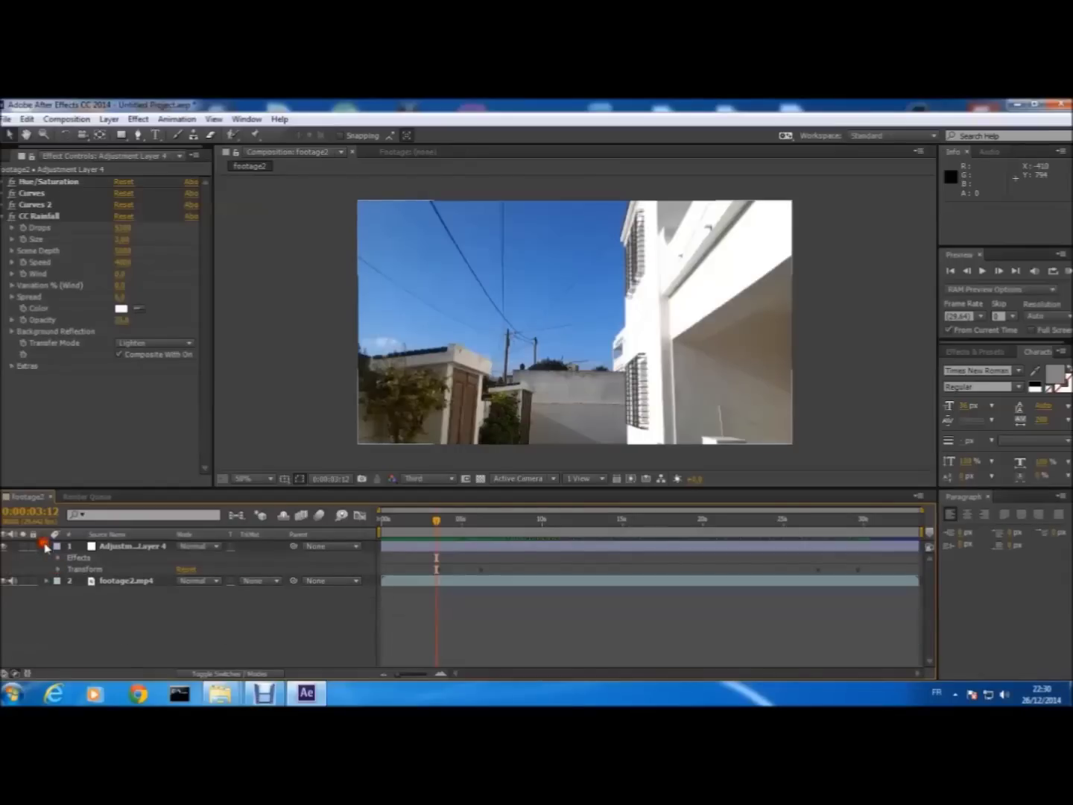
pyautogui.click(45, 547)
pyautogui.click(45, 546)
pyautogui.click(45, 546)
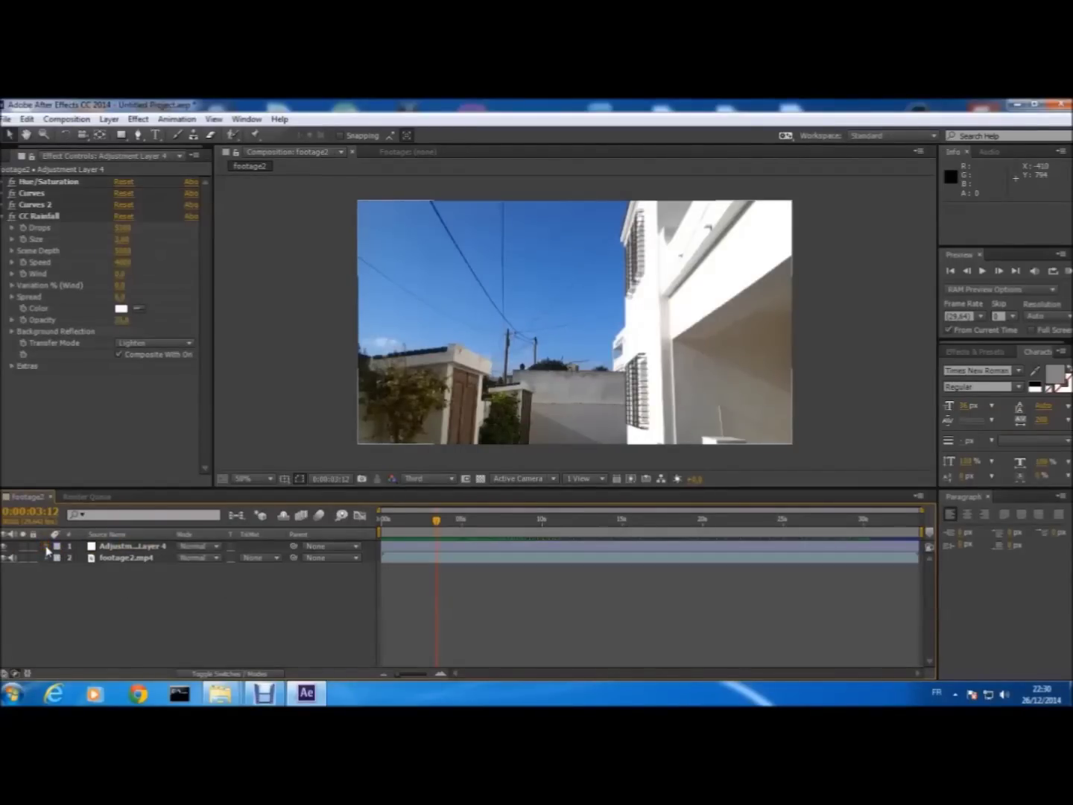
pyautogui.press('t')
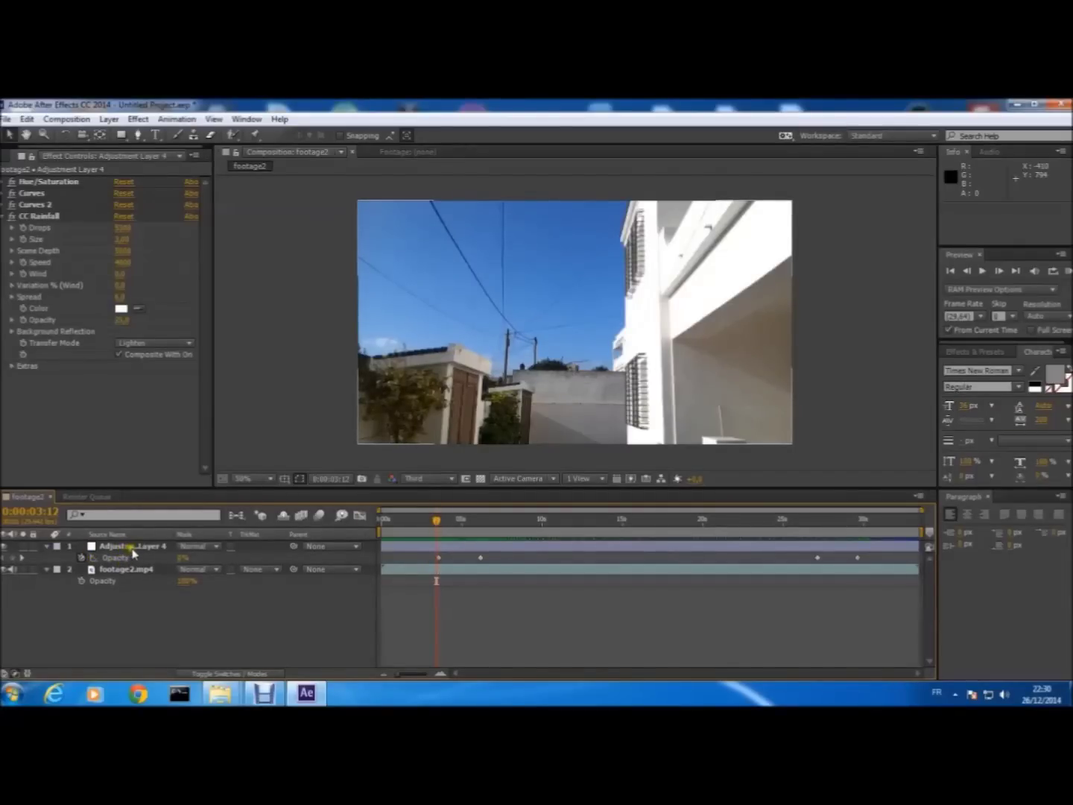
pyautogui.moveTo(437, 520); pyautogui.dragTo(518, 649)
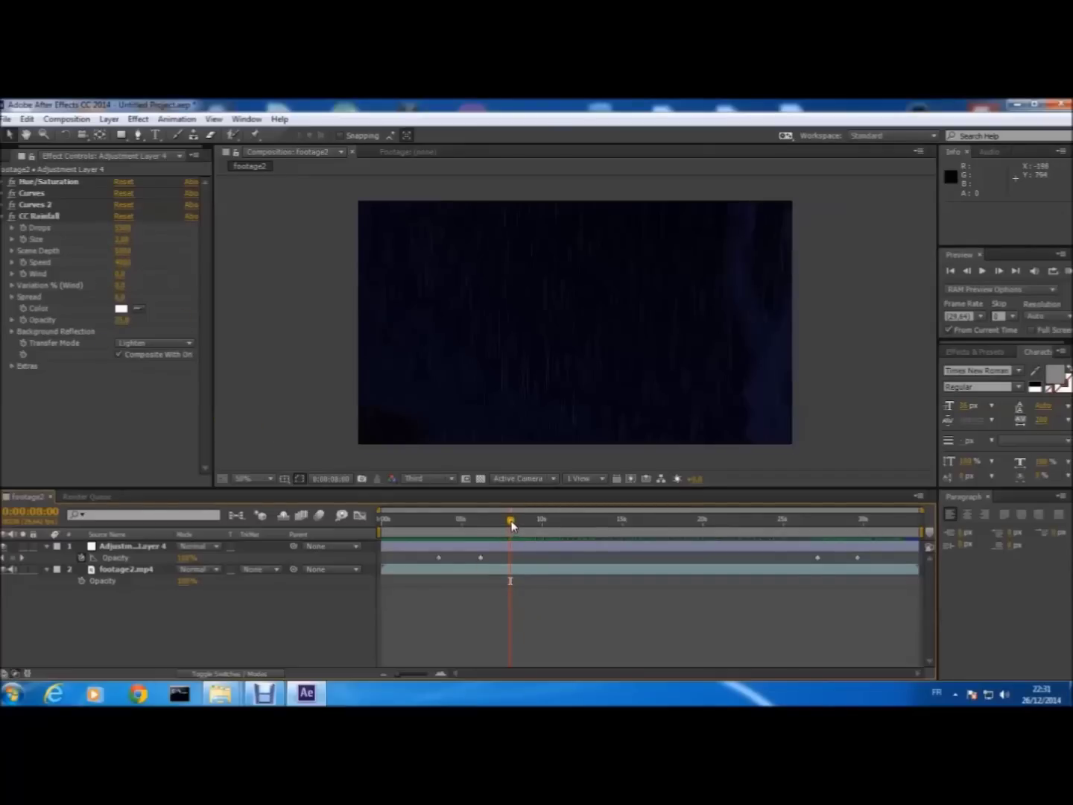
pyautogui.moveTo(512, 526); pyautogui.dragTo(627, 544)
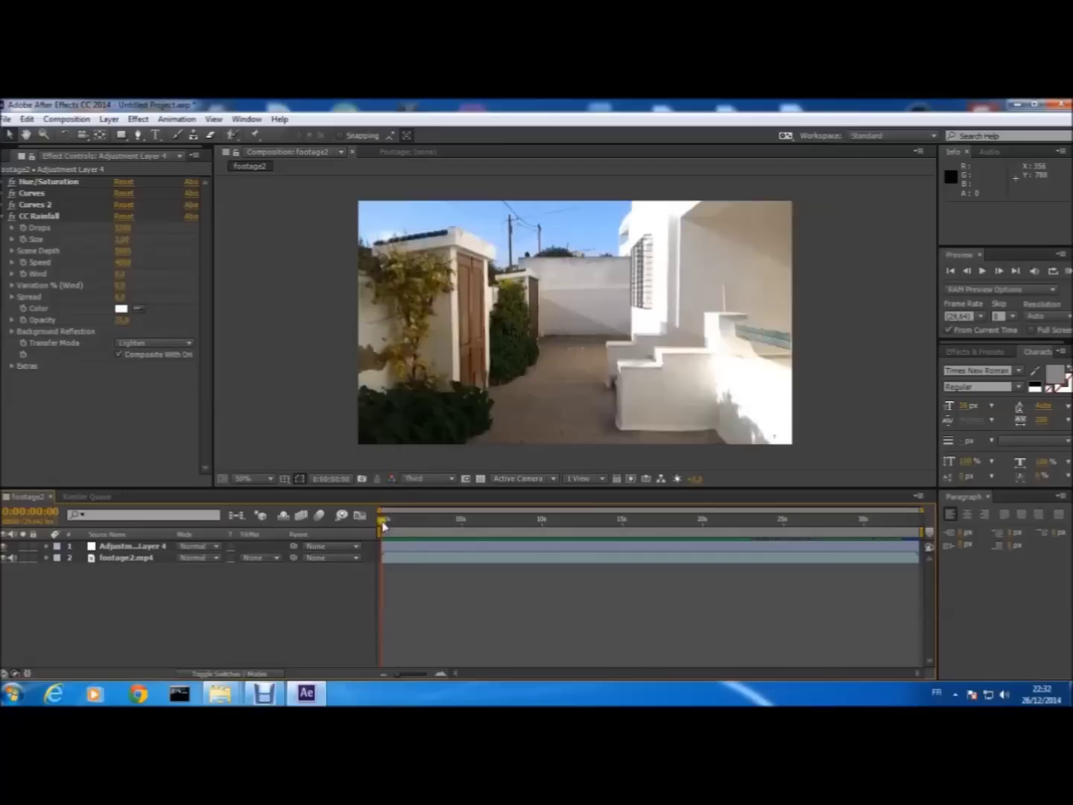
pyautogui.moveTo(384, 526); pyautogui.dragTo(556, 532)
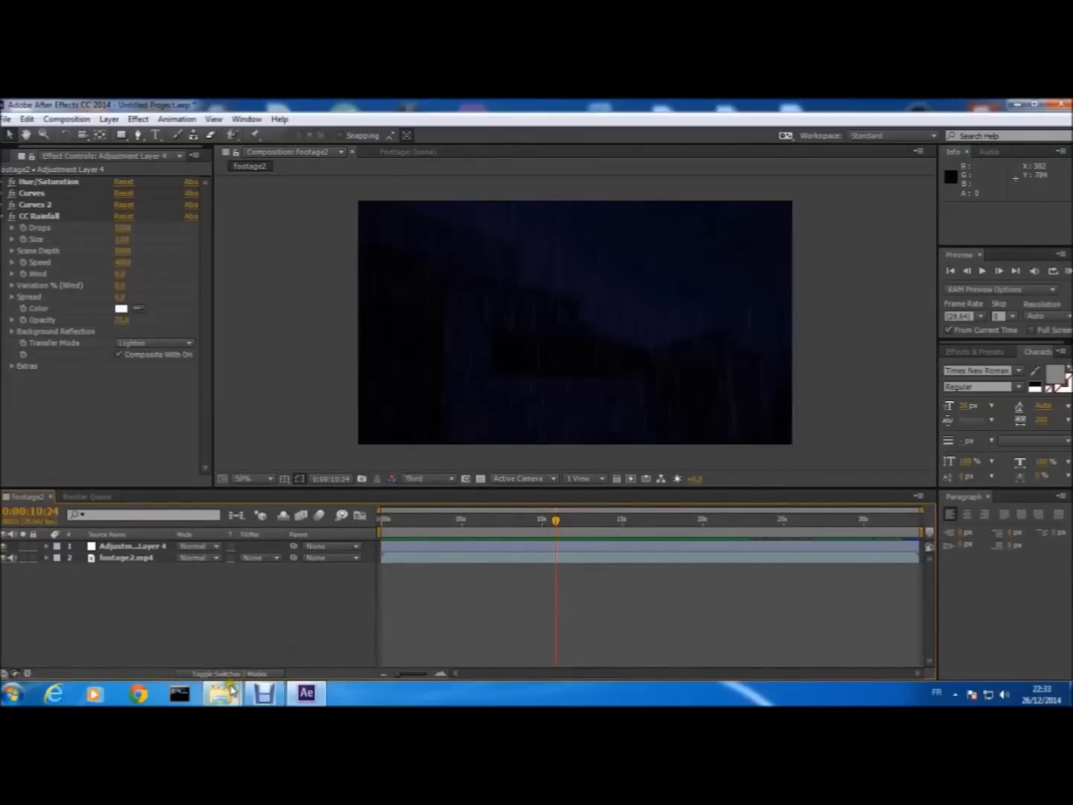
# Step: Import the thunder_strike_2-osmos MP3 from the Downloads folder into the Project panel
pyautogui.moveTo(221, 693)
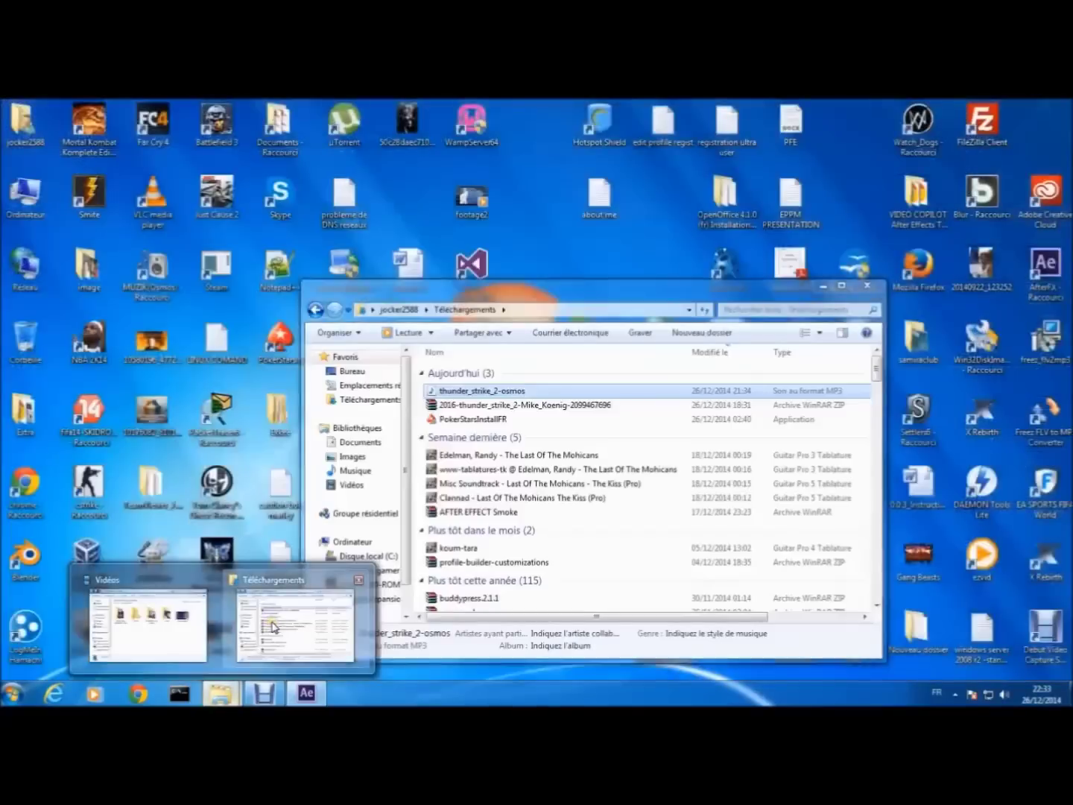
pyautogui.click(272, 626)
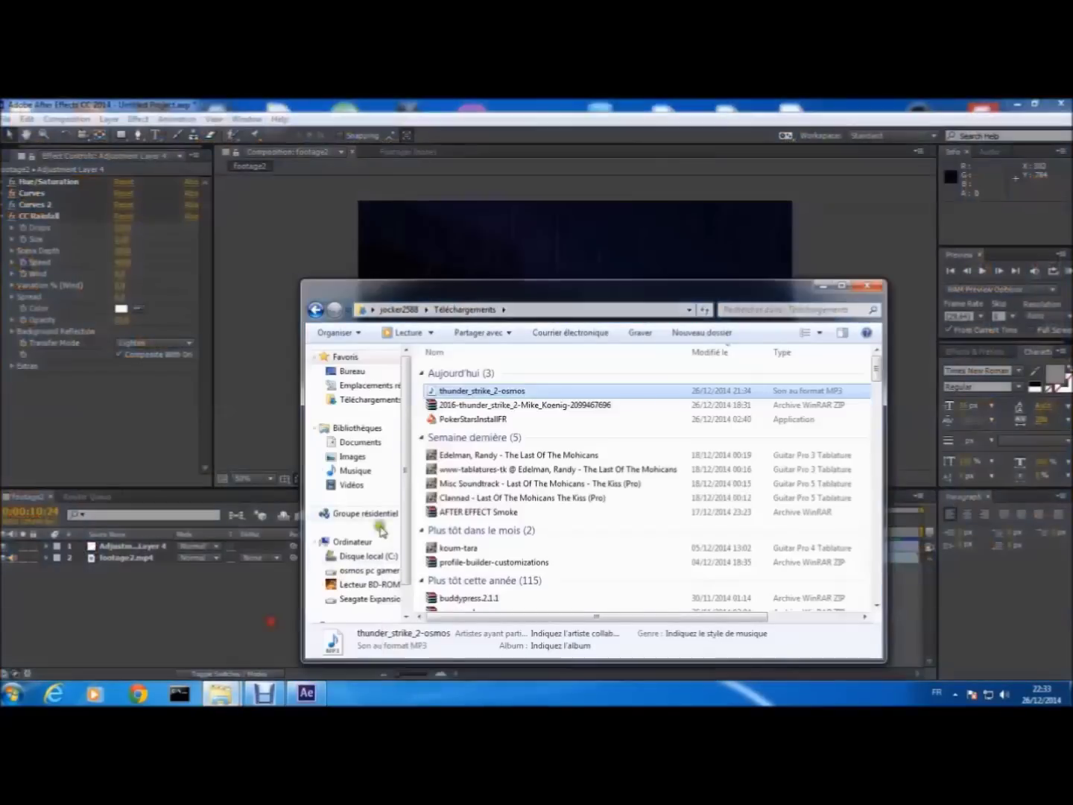
pyautogui.moveTo(444, 403); pyautogui.dragTo(168, 589)
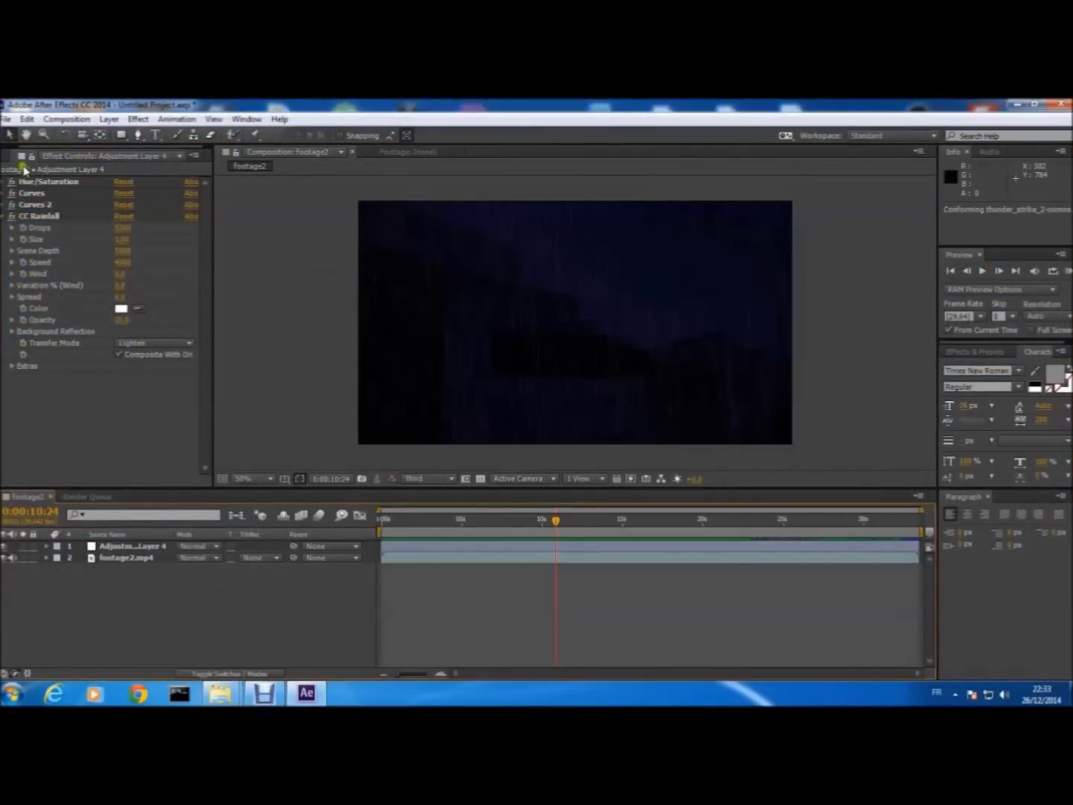
pyautogui.click(3, 159)
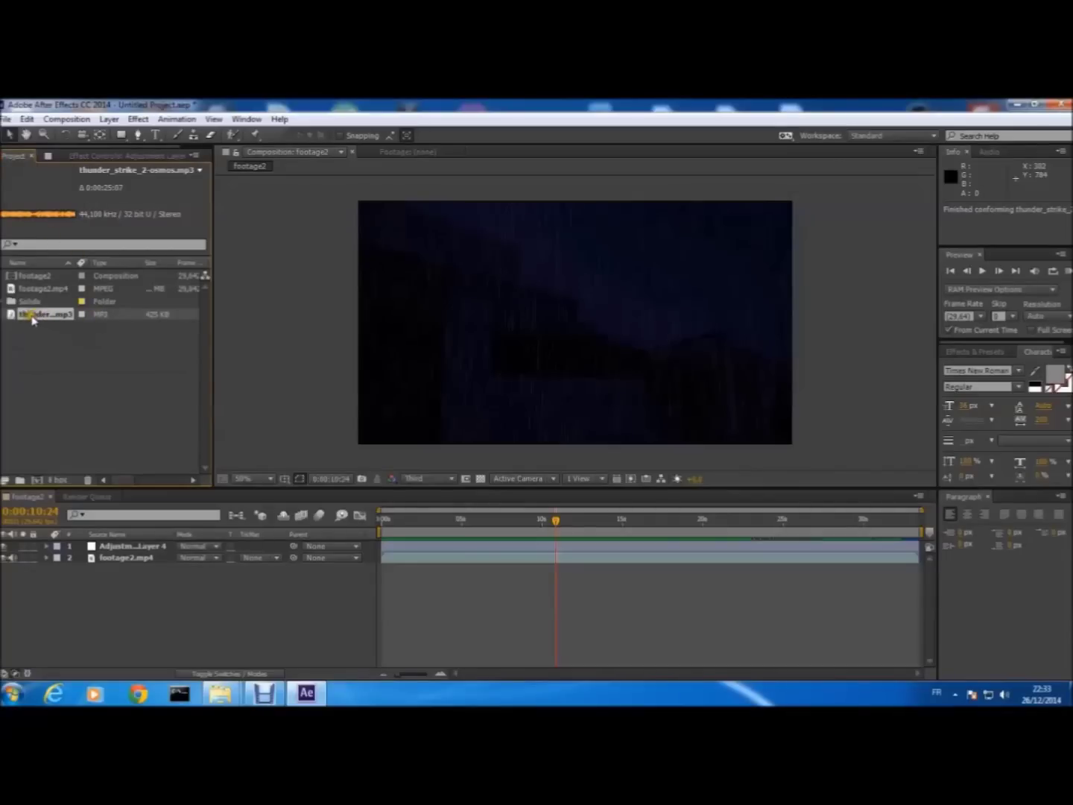
# Step: Place the thunder sound in the composition around 5 seconds and preview it with audio
pyautogui.moveTo(33, 321); pyautogui.dragTo(114, 594)
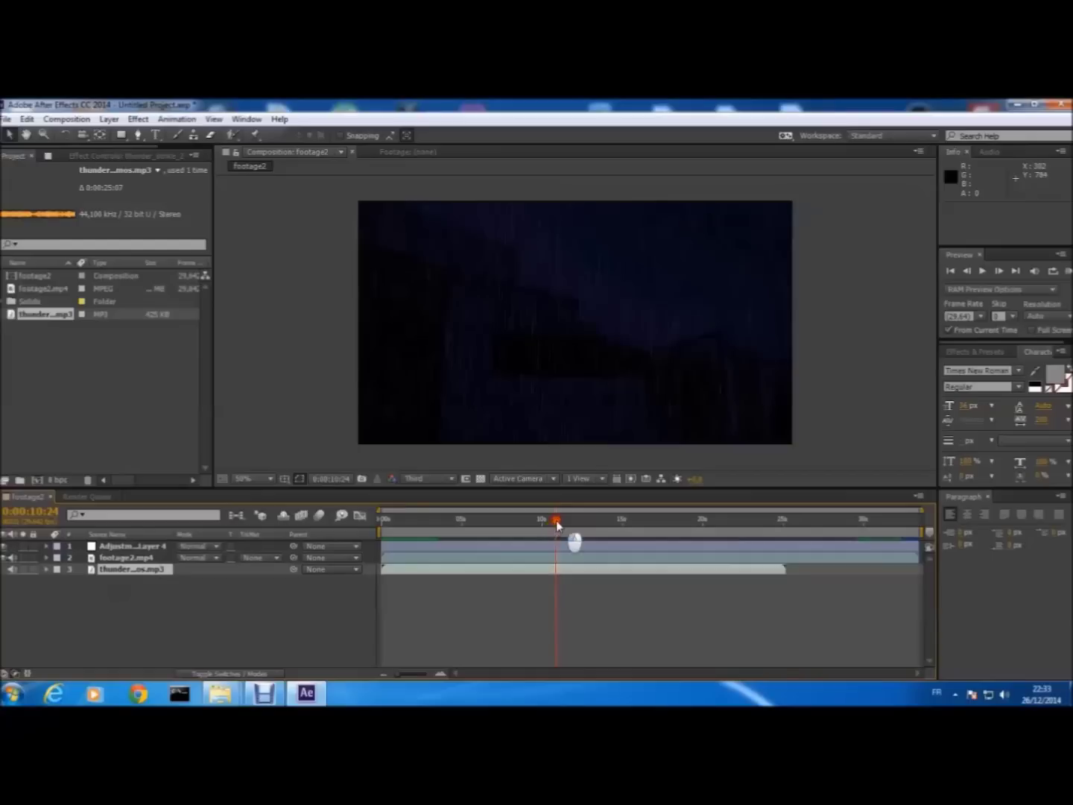
pyautogui.moveTo(556, 520); pyautogui.dragTo(511, 574)
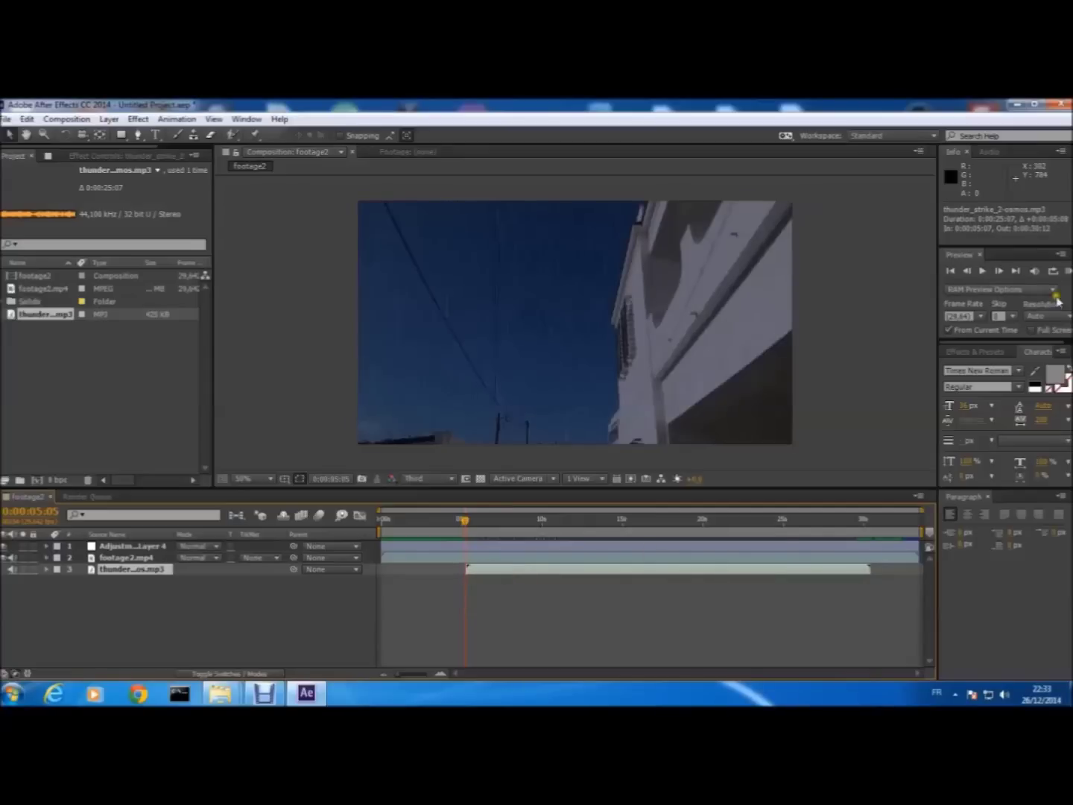
pyautogui.click(1066, 272)
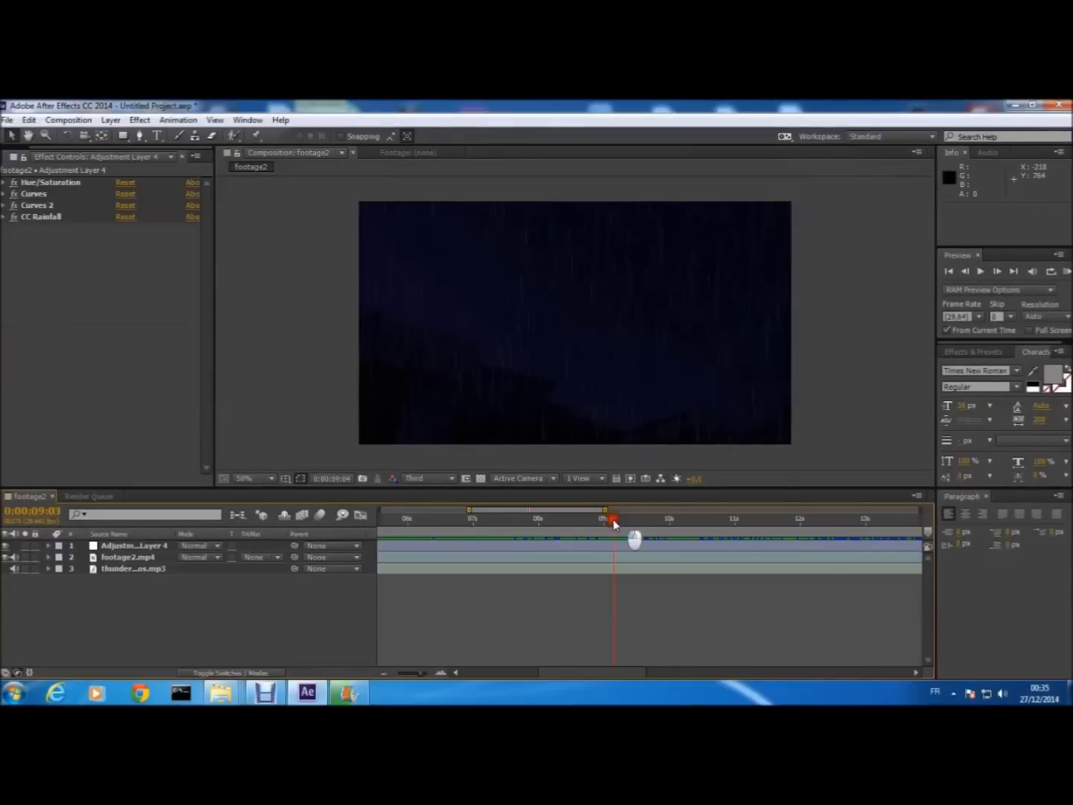
pyautogui.moveTo(612, 518); pyautogui.dragTo(639, 594)
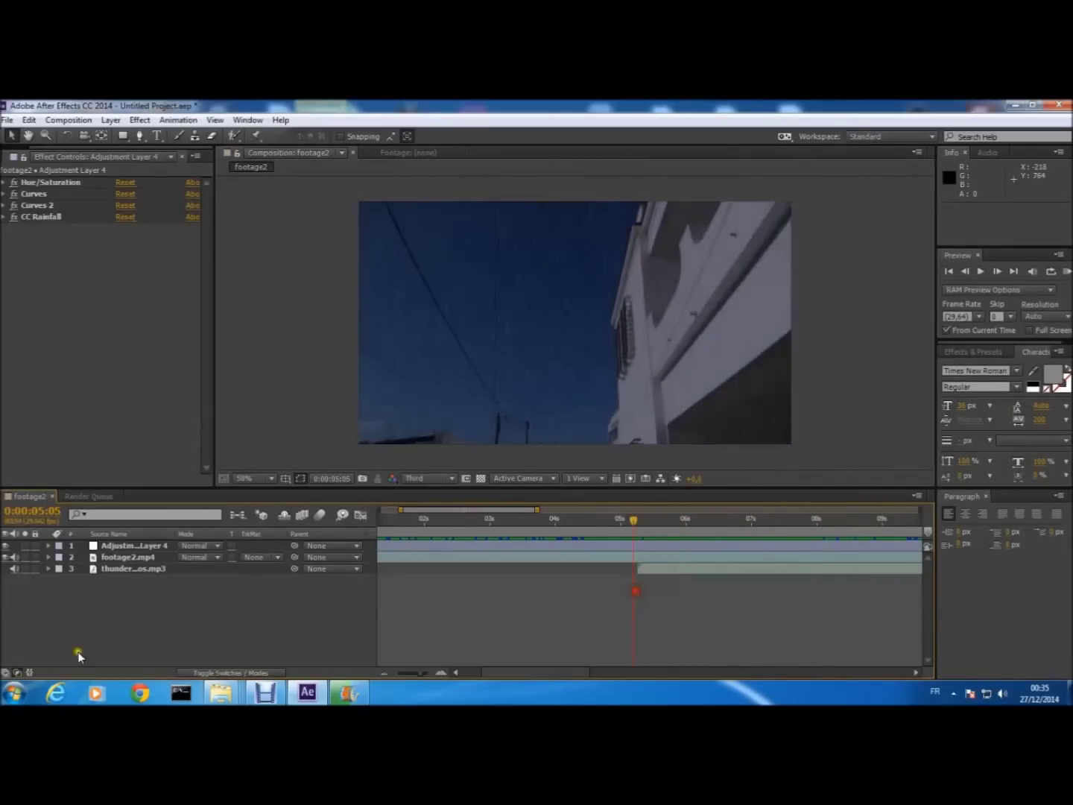
# Step: Create a new solid layer named 'thunder'
pyautogui.rightClick(168, 602)
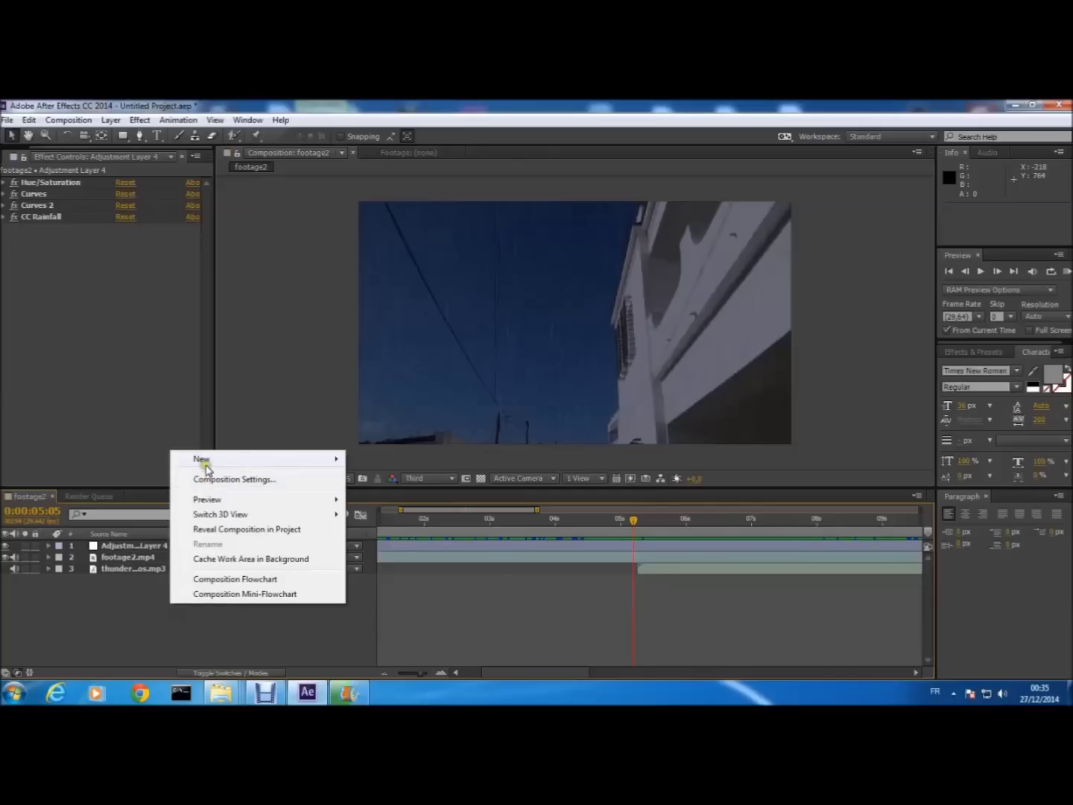
pyautogui.moveTo(206, 466)
pyautogui.click(381, 494)
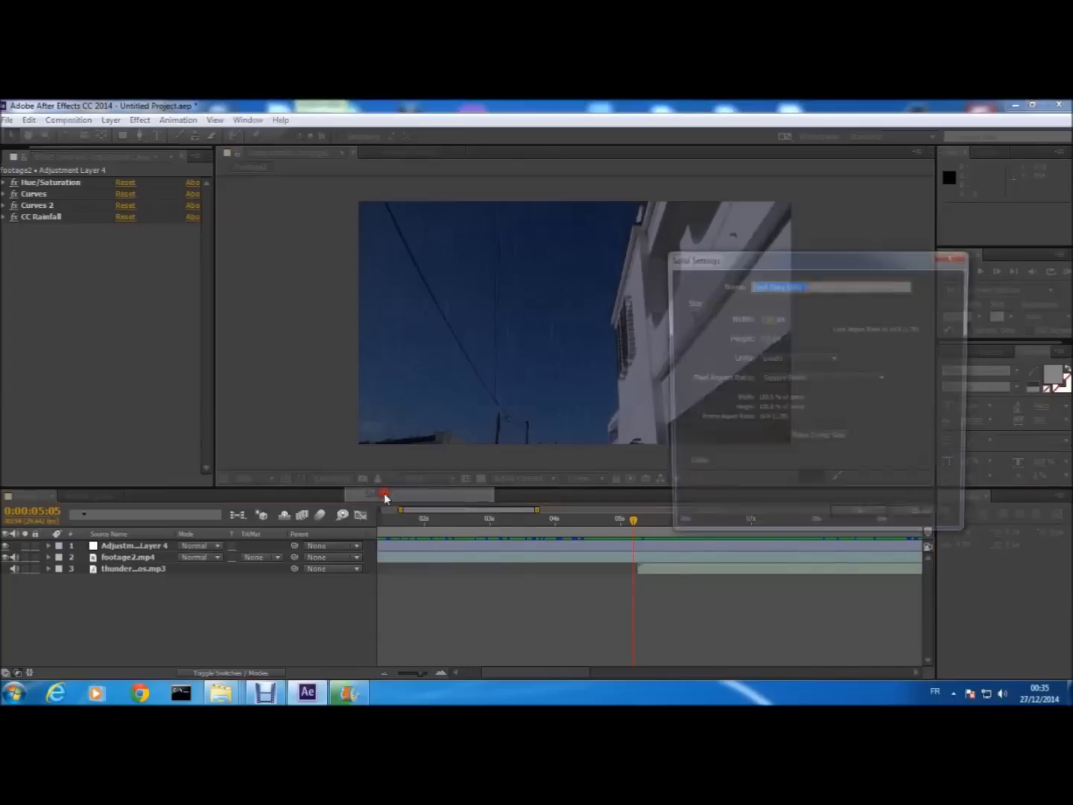
pyautogui.write('thunder')
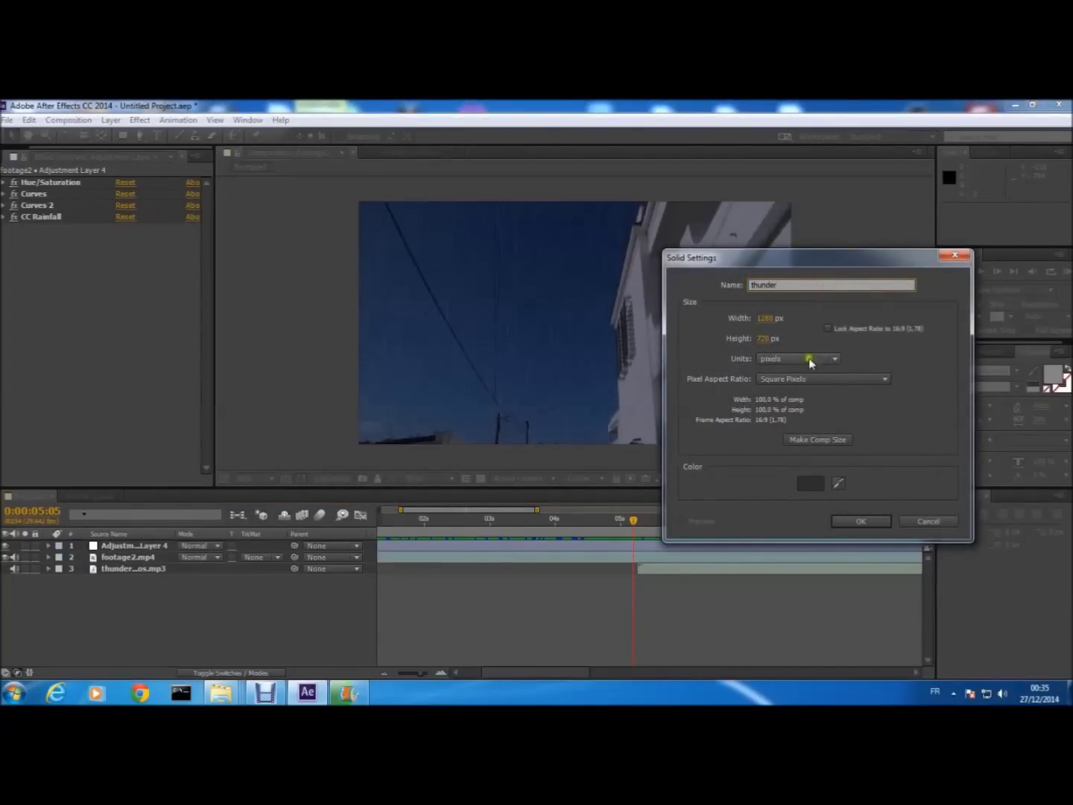
pyautogui.click(860, 521)
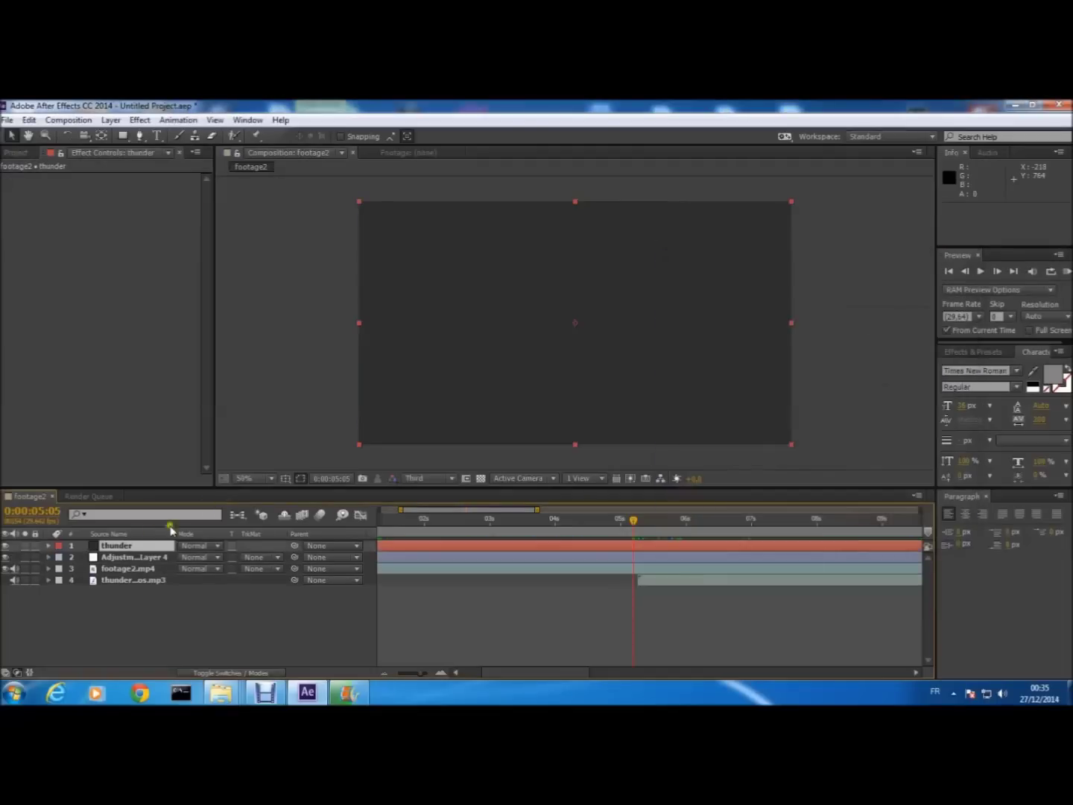
# Step: Apply Generate > Advanced Lightning to the thunder layer
pyautogui.rightClick(132, 548)
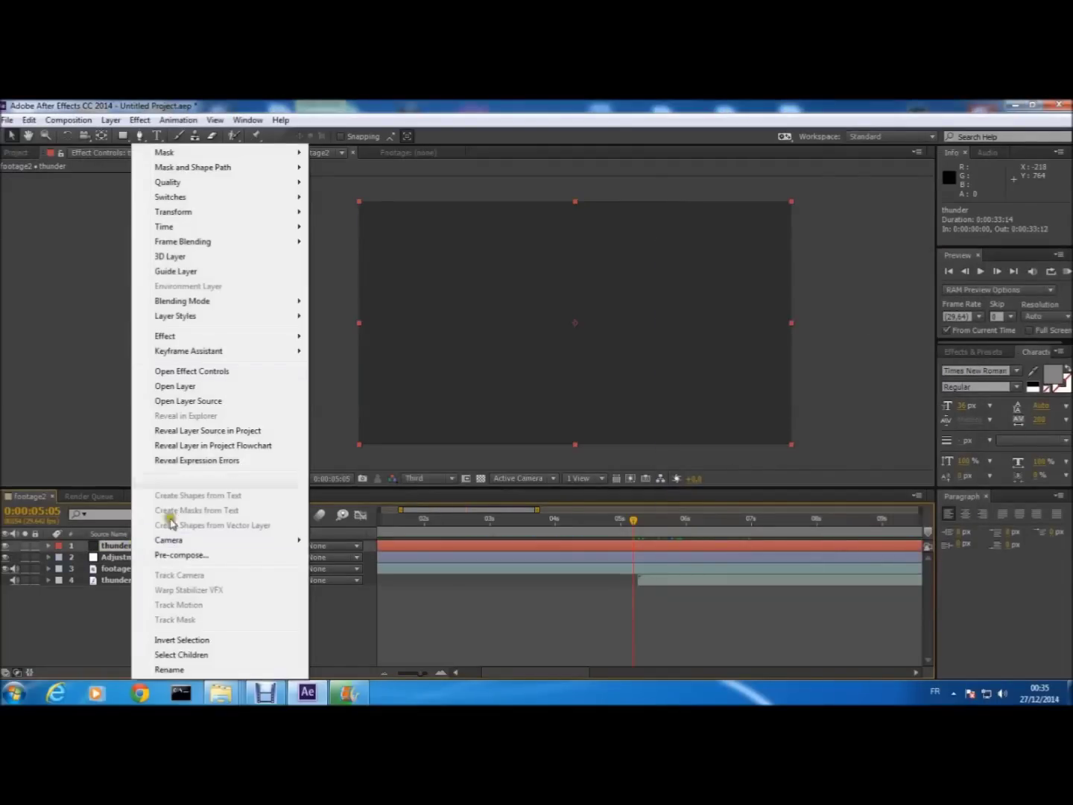
pyautogui.moveTo(221, 342)
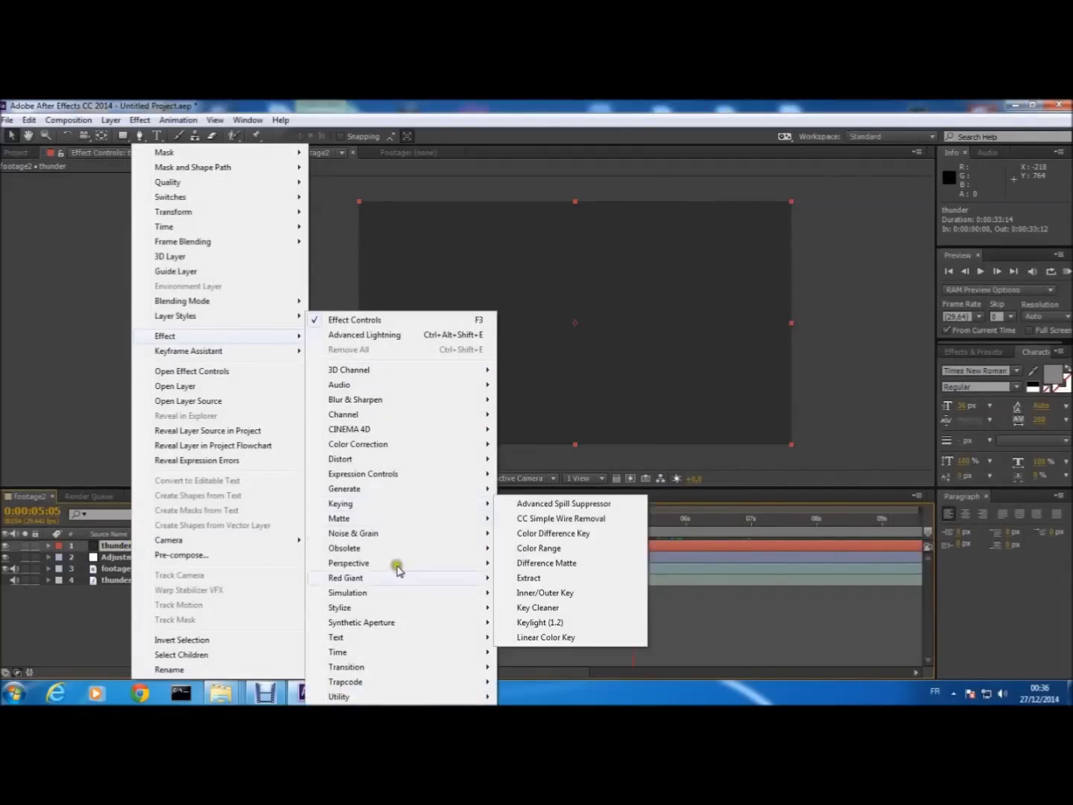
pyautogui.moveTo(403, 608)
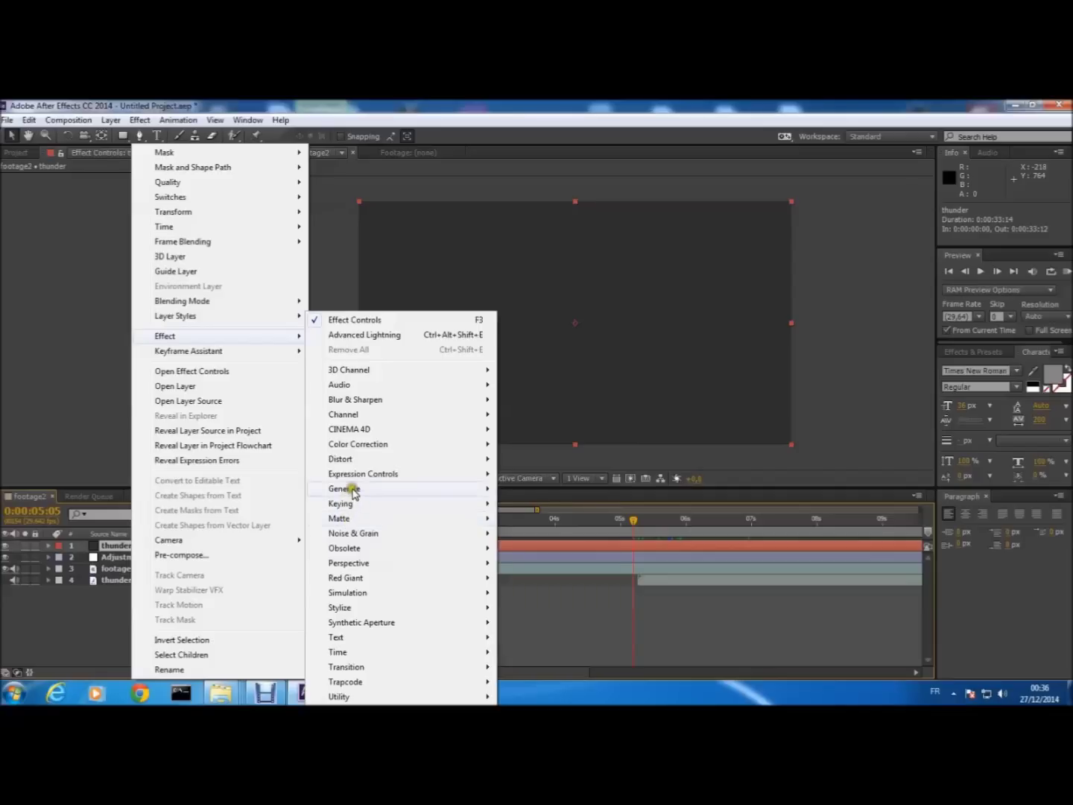
pyautogui.moveTo(355, 492)
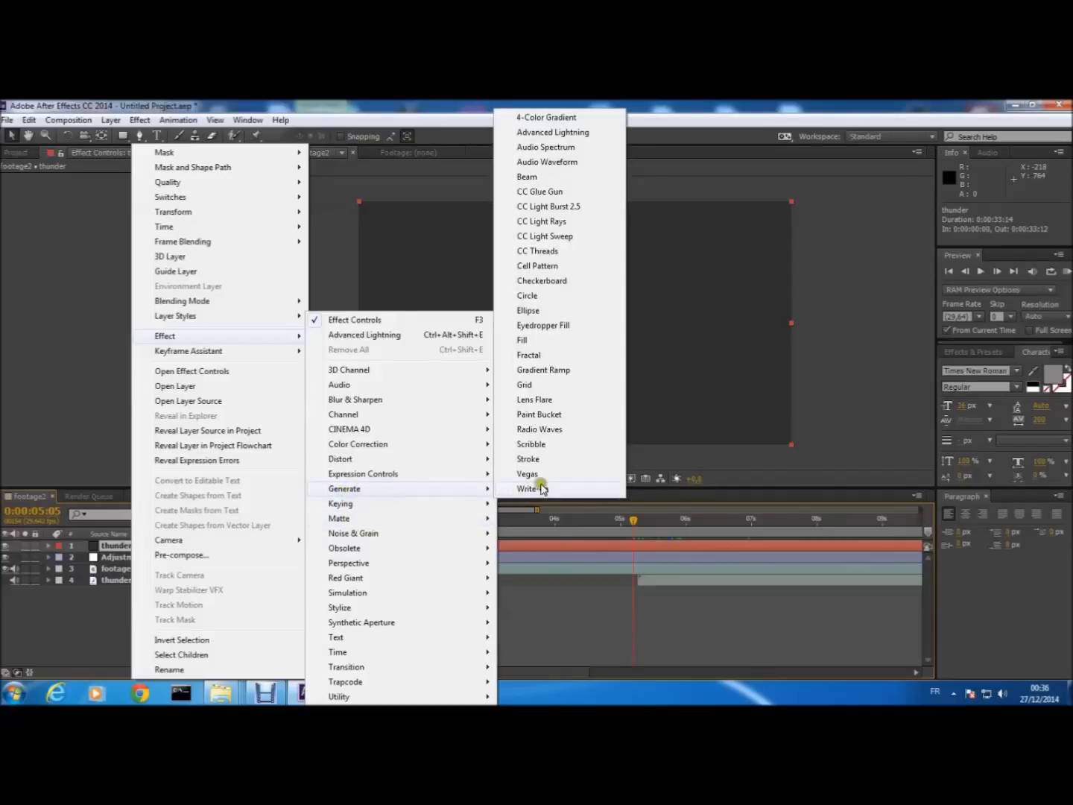
pyautogui.click(572, 135)
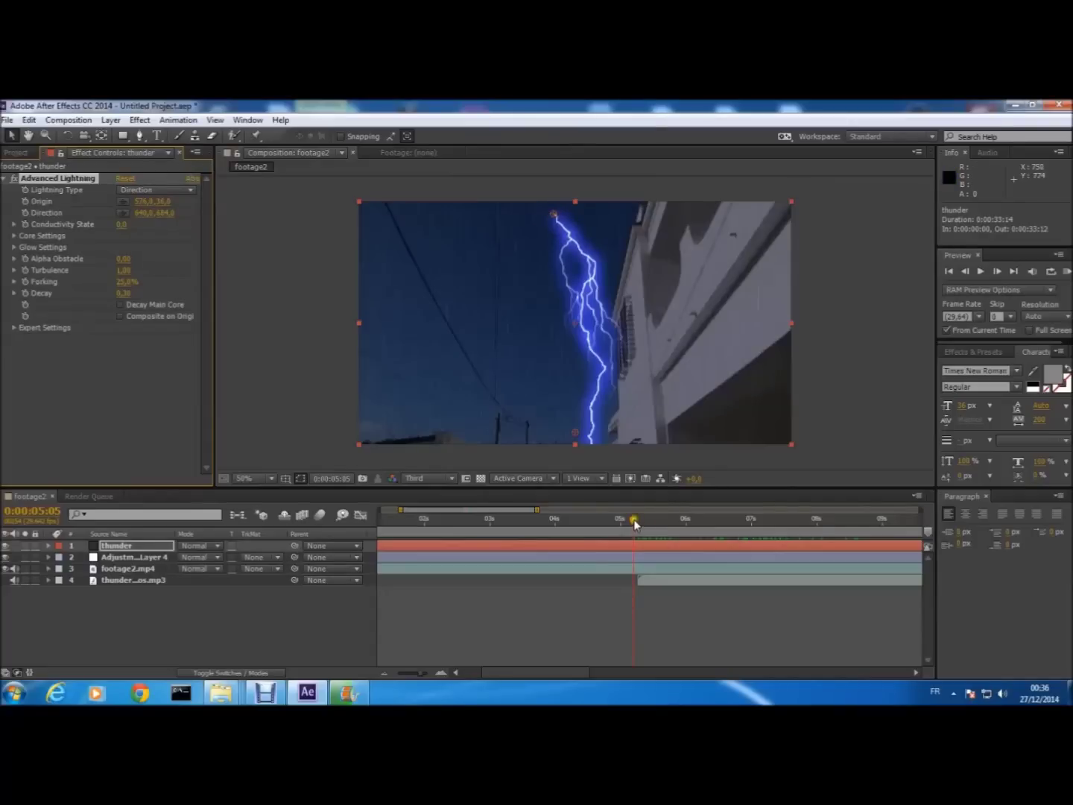
# Step: Set the thunder layer's blending mode to Screen and check the lightning around 8 seconds
pyautogui.moveTo(635, 524); pyautogui.dragTo(848, 530)
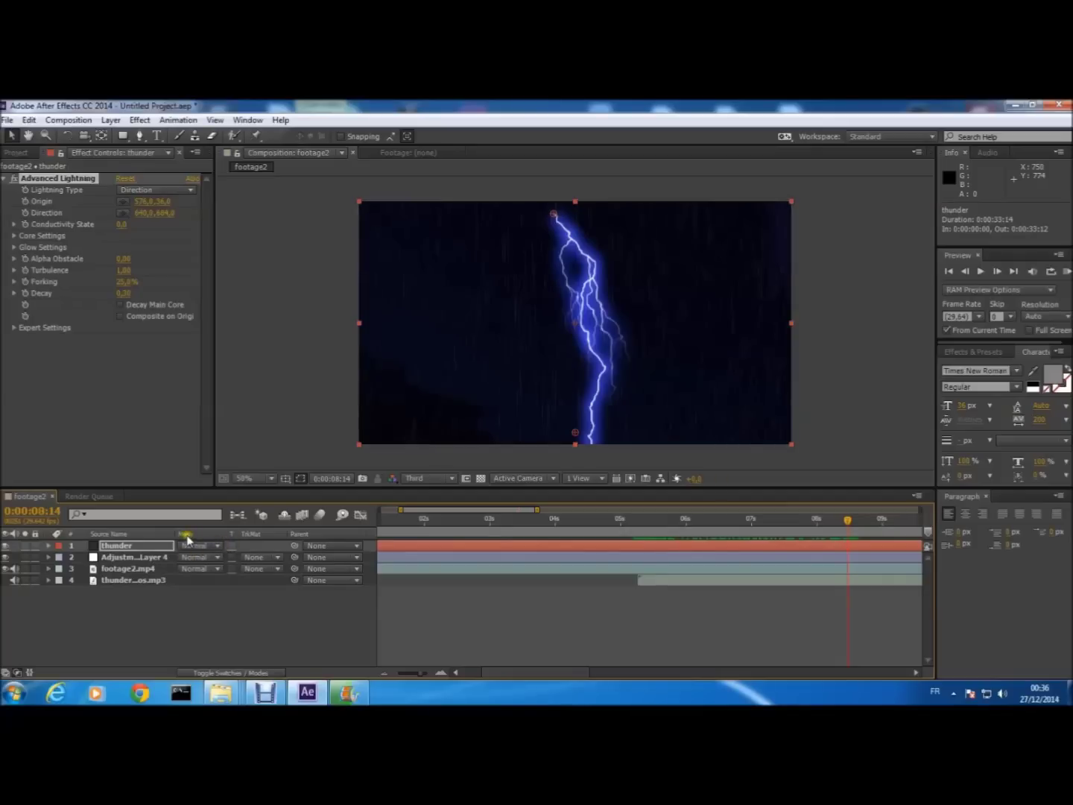
pyautogui.click(217, 546)
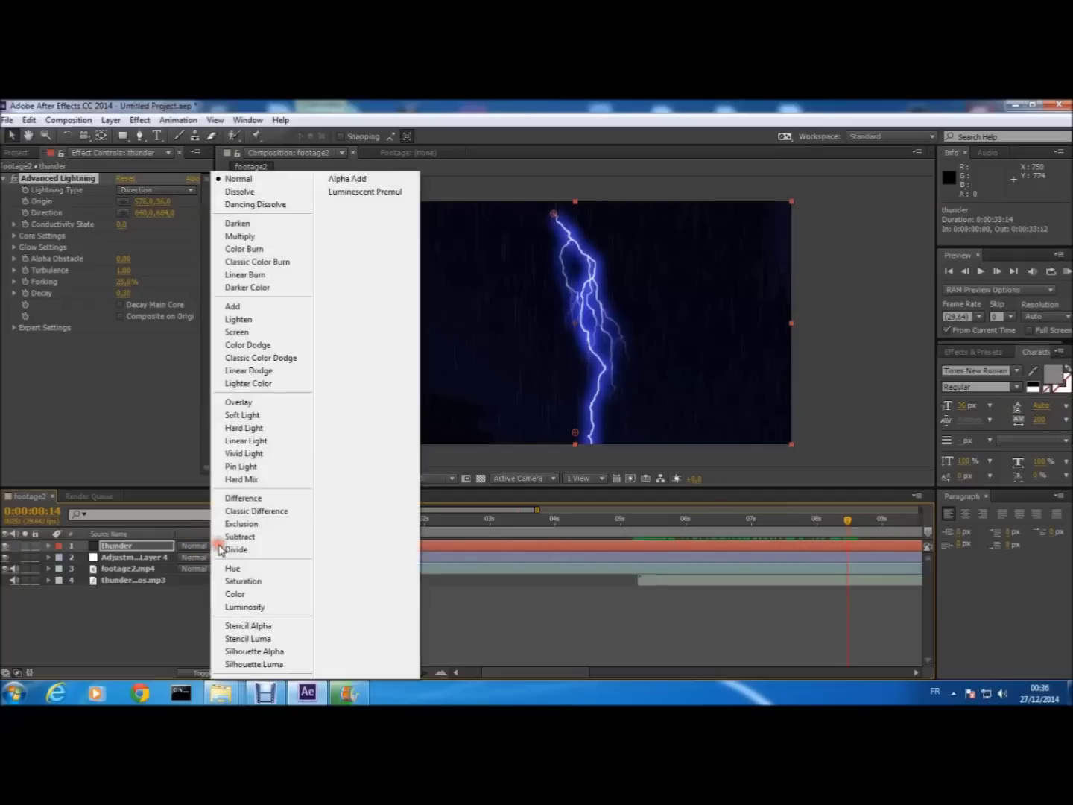
pyautogui.click(245, 332)
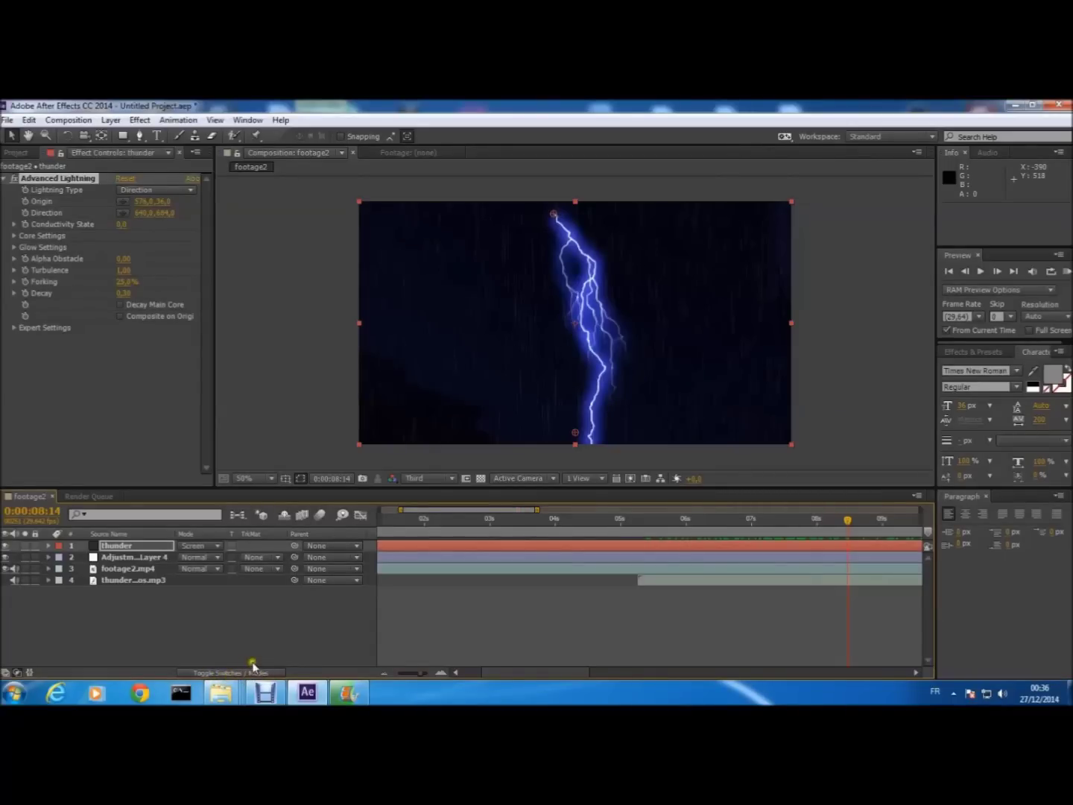
pyautogui.click(221, 673)
pyautogui.click(221, 673)
pyautogui.moveTo(850, 524)
pyautogui.mouseDown()
pyautogui.moveTo(791, 524)
pyautogui.moveTo(868, 532)
pyautogui.moveTo(793, 539)
pyautogui.moveTo(897, 541)
pyautogui.moveTo(867, 540)
pyautogui.mouseUp()
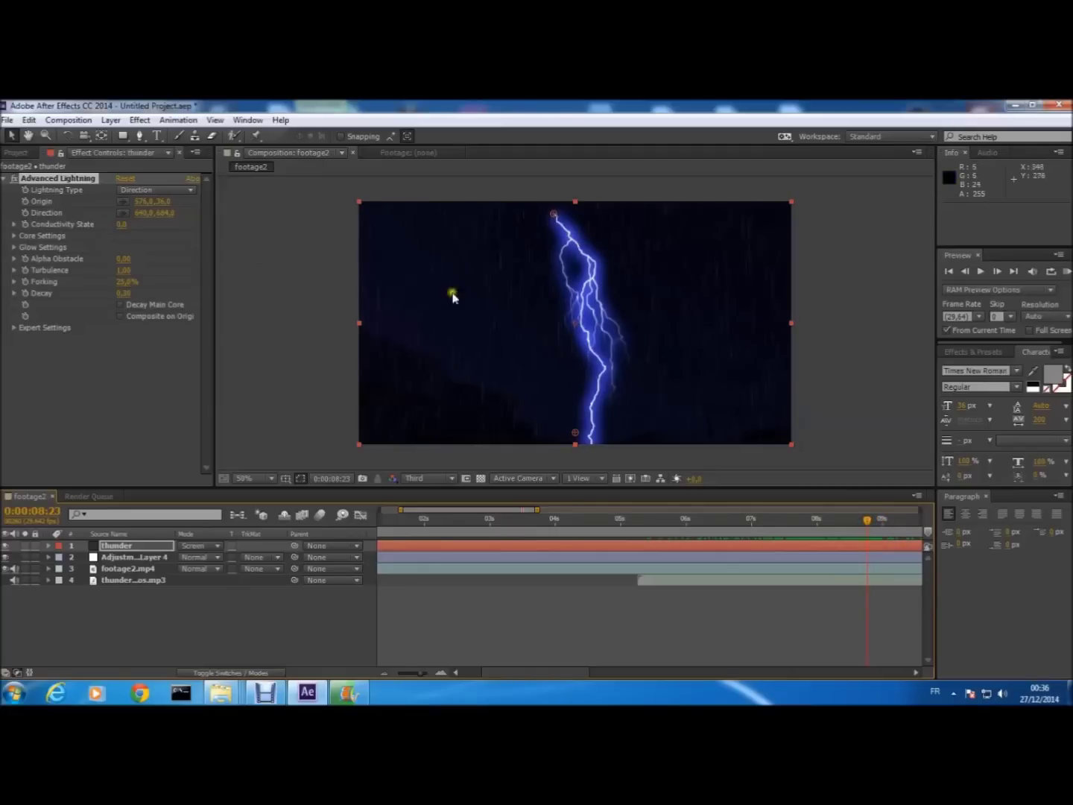
pyautogui.click(181, 191)
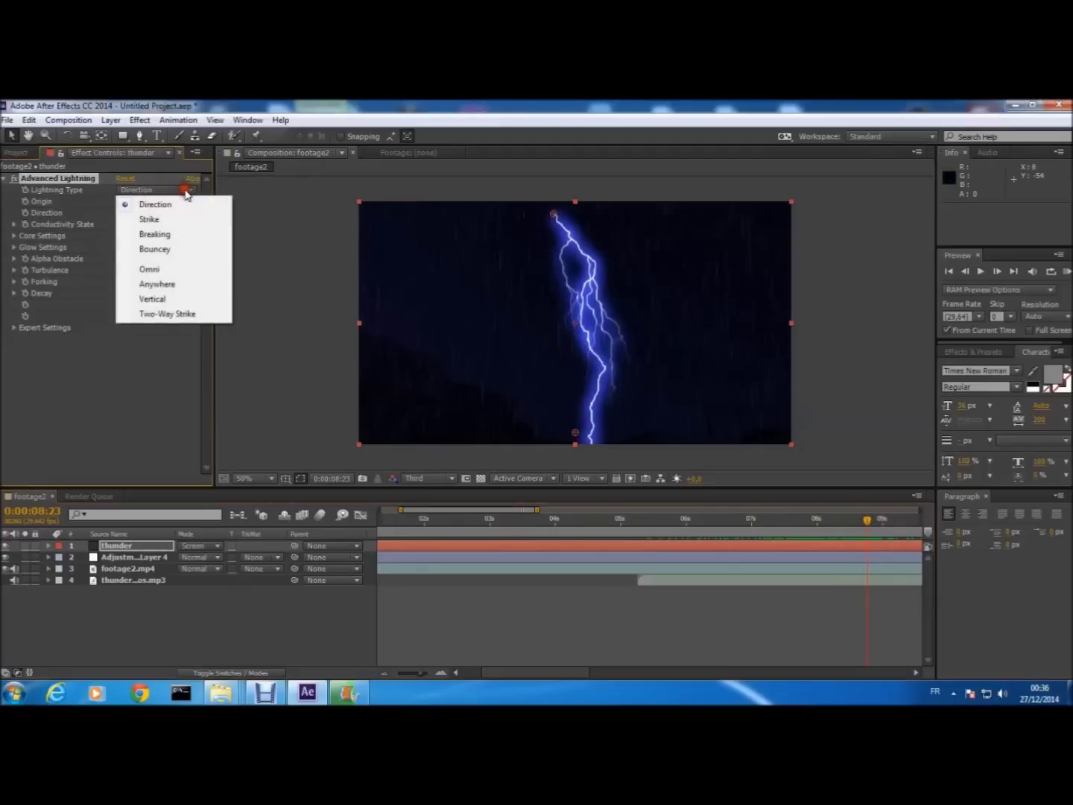
# Step: Set Lightning Type to Strike, moving Origin top right and Direction up to 672,188
pyautogui.click(149, 216)
pyautogui.moveTo(553, 214); pyautogui.dragTo(622, 218)
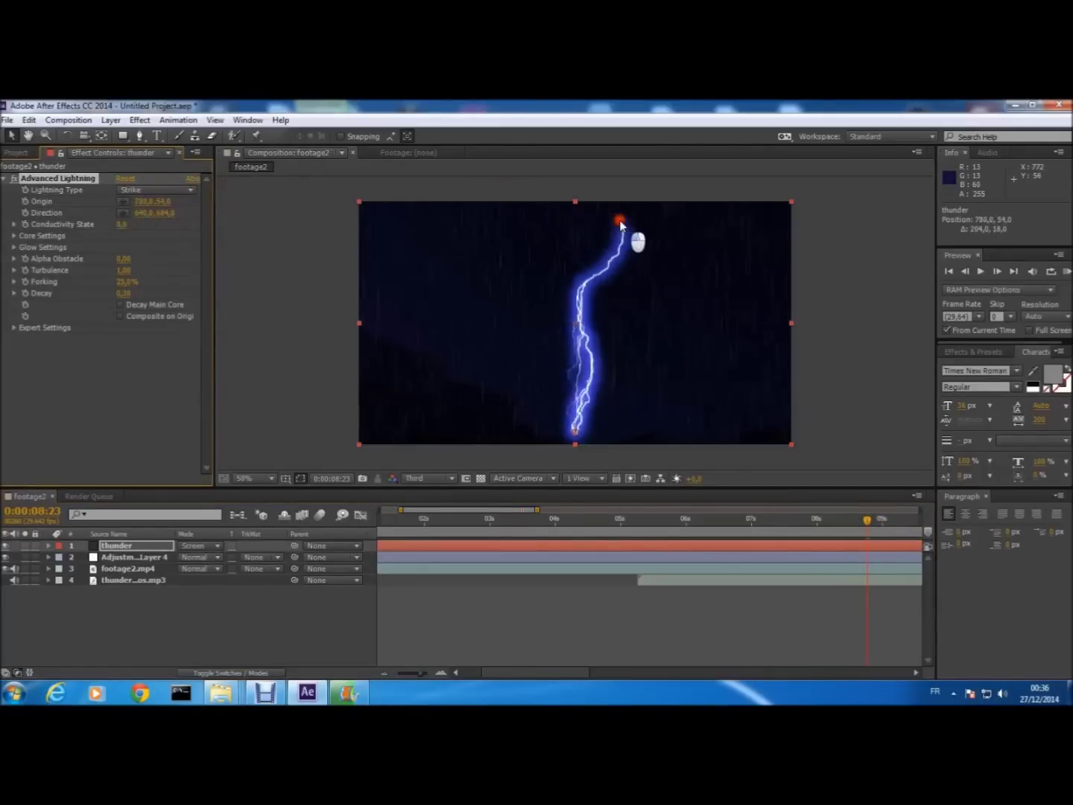
pyautogui.moveTo(576, 431); pyautogui.dragTo(589, 267)
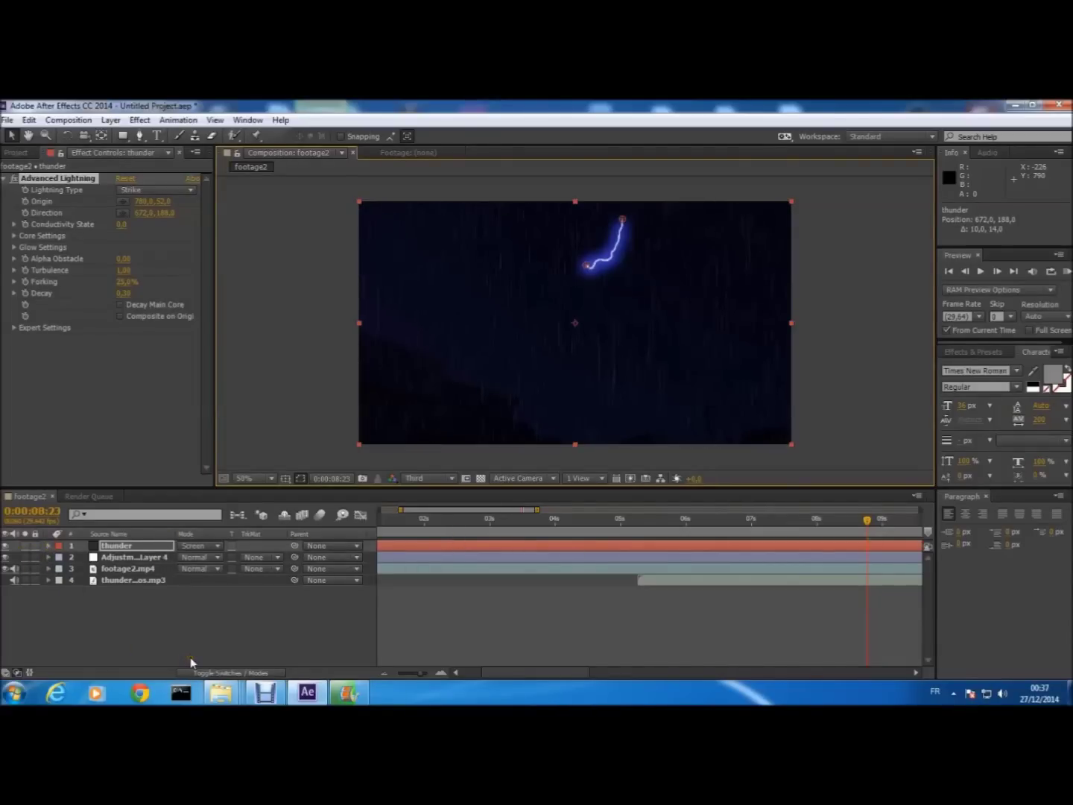
# Step: Keyframe the thunder layer's Opacity at 0%, then 100% two frames later
pyautogui.press('t')
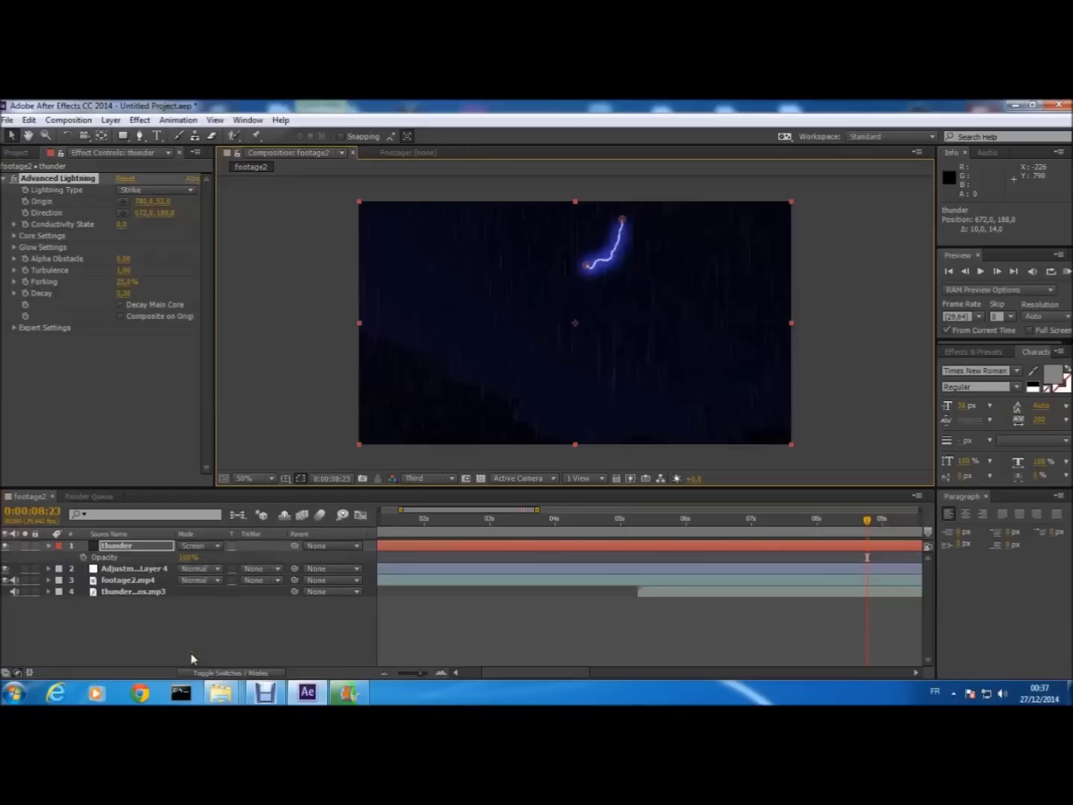
pyautogui.click(83, 558)
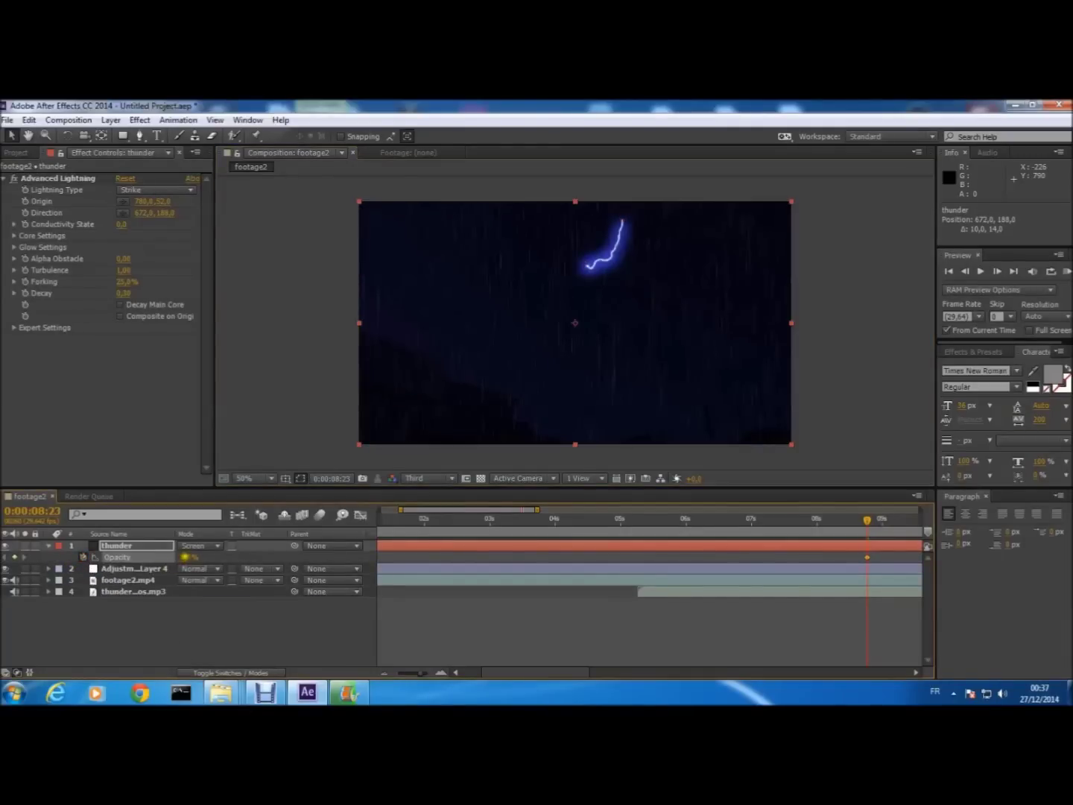
pyautogui.moveTo(185, 556); pyautogui.dragTo(125, 558)
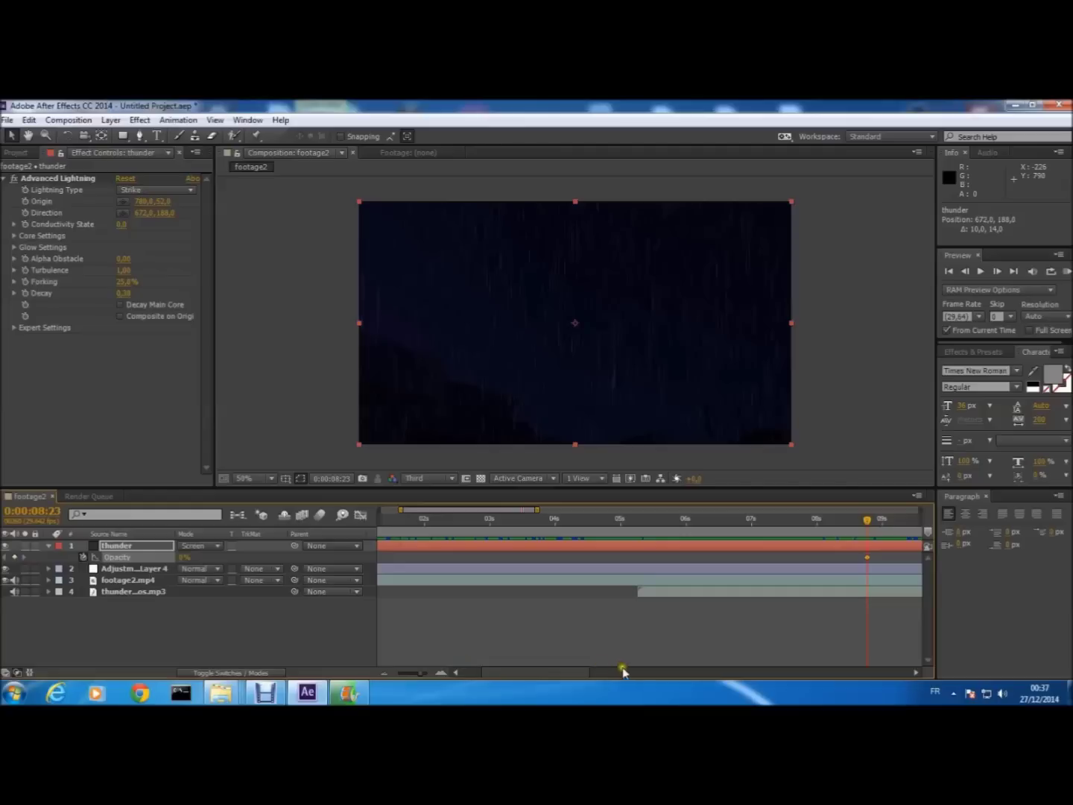
pyautogui.moveTo(556, 674); pyautogui.dragTo(596, 674)
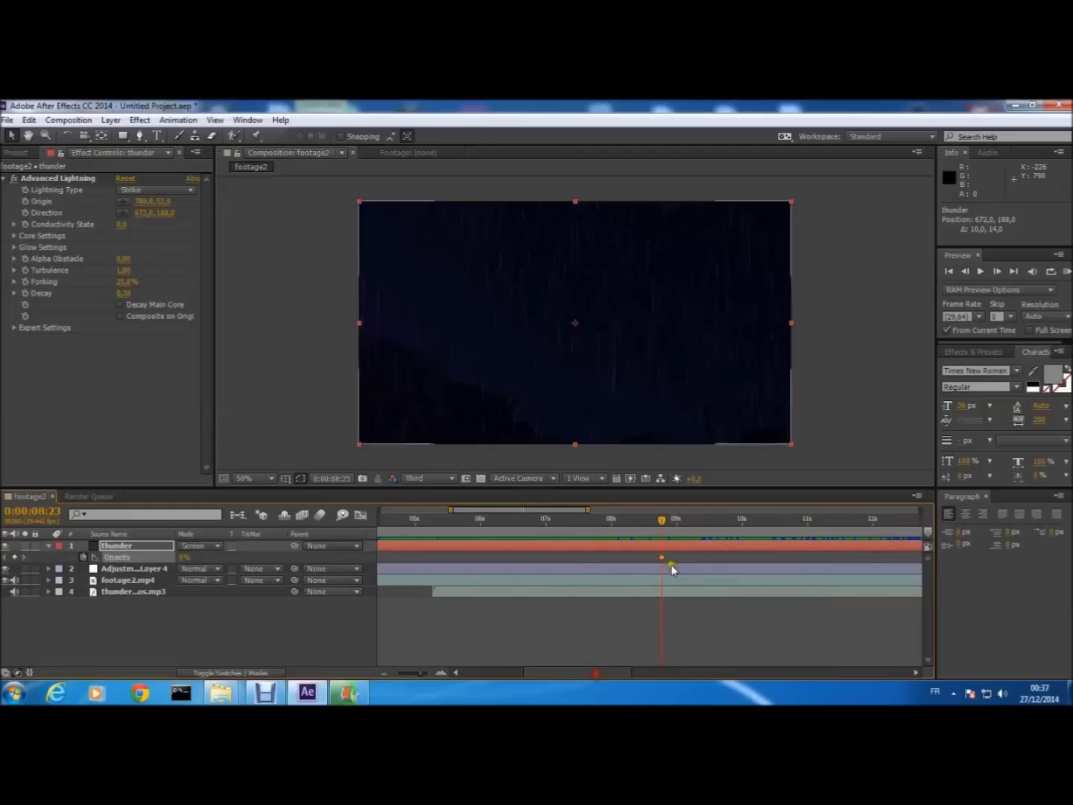
pyautogui.click(999, 275)
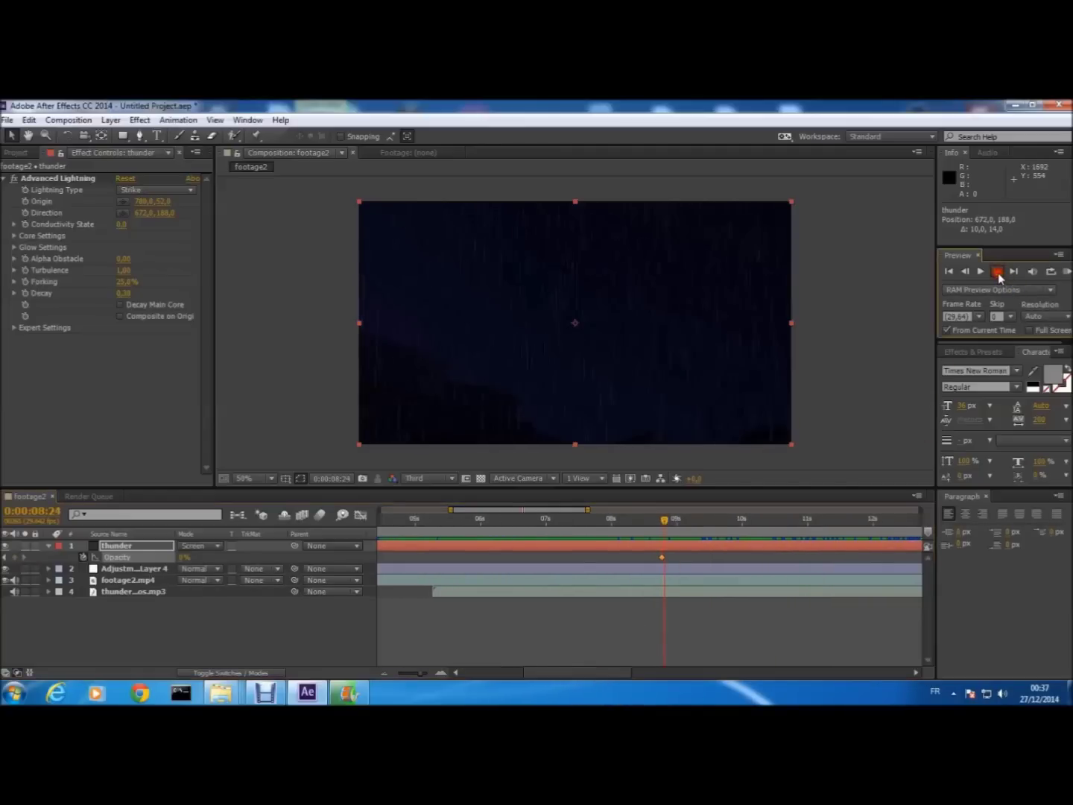
pyautogui.click(1000, 274)
pyautogui.moveTo(186, 555); pyautogui.dragTo(421, 561)
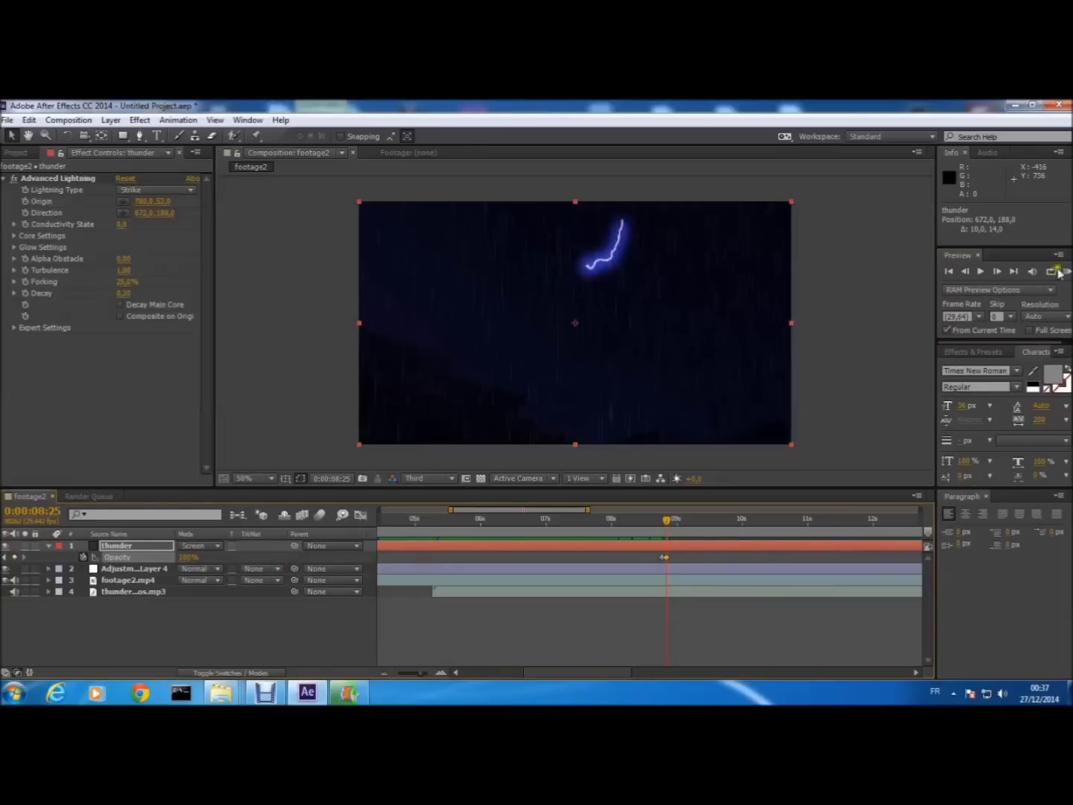
# Step: Step forward a frame and scrub back to check the lightning flash frames
pyautogui.click(997, 272)
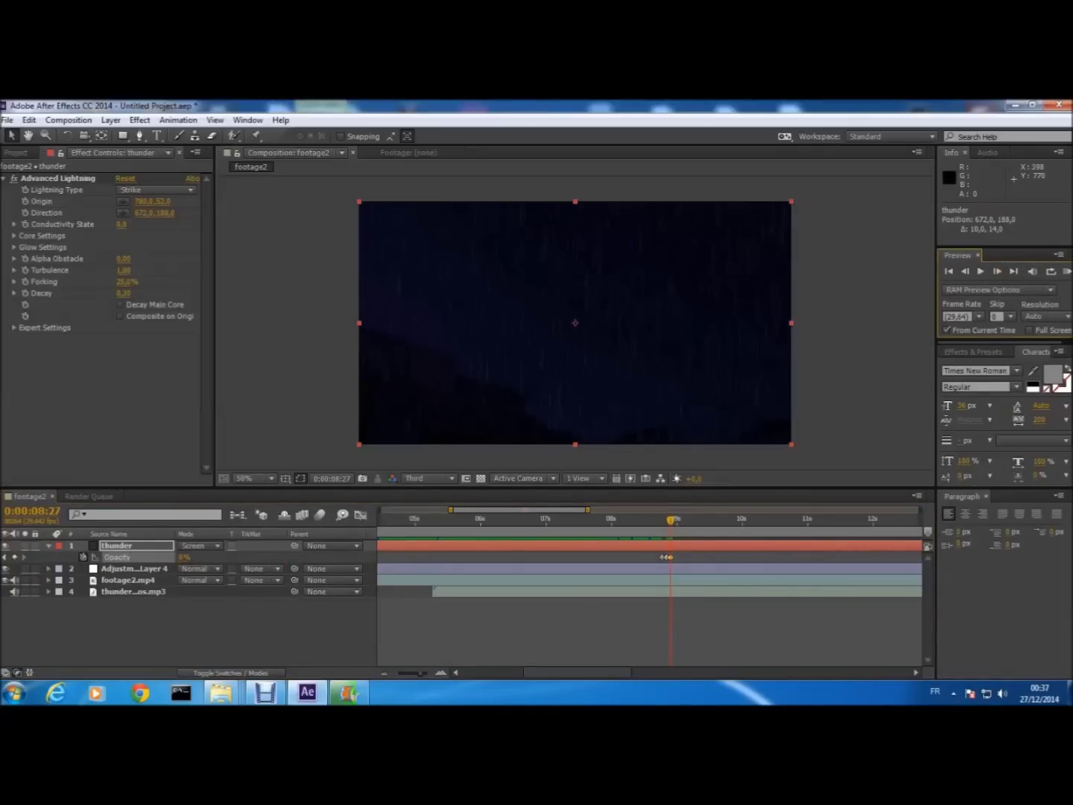
pyautogui.click(671, 524)
pyautogui.moveTo(670, 528); pyautogui.dragTo(660, 533)
pyautogui.click(702, 554)
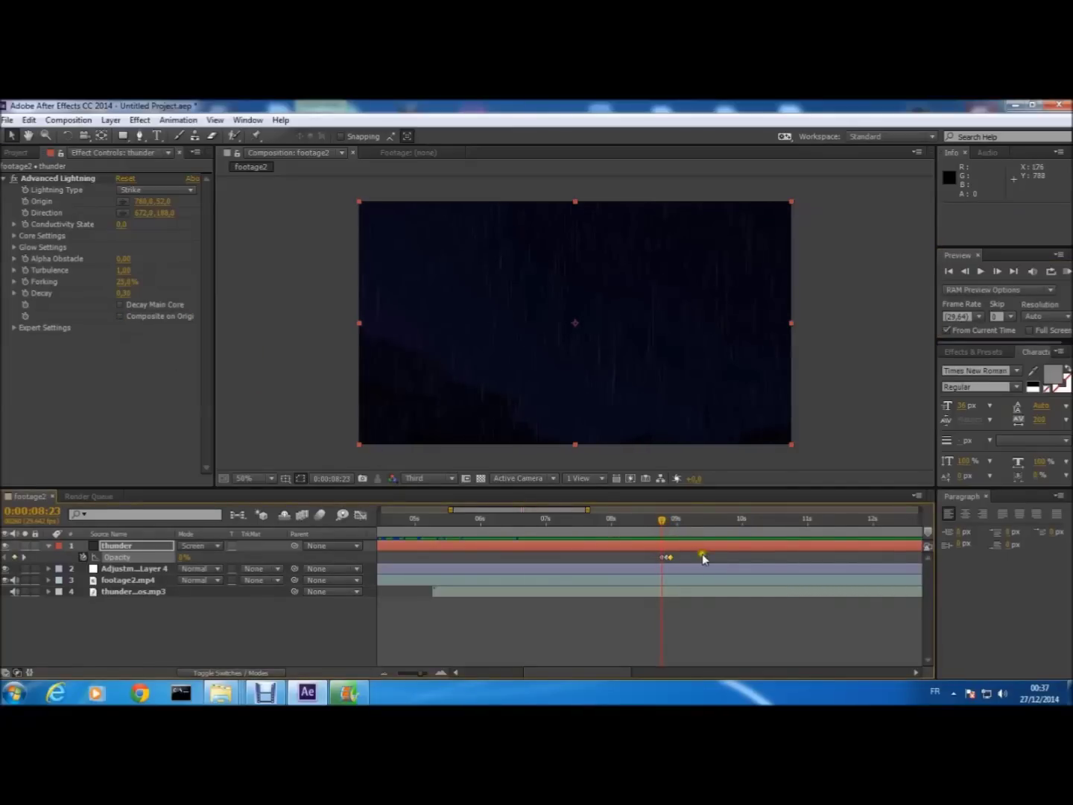
pyautogui.moveTo(667, 534); pyautogui.dragTo(664, 529)
# Step: Turn on Composite on Original in the Advanced Lightning settings
pyautogui.click(136, 406)
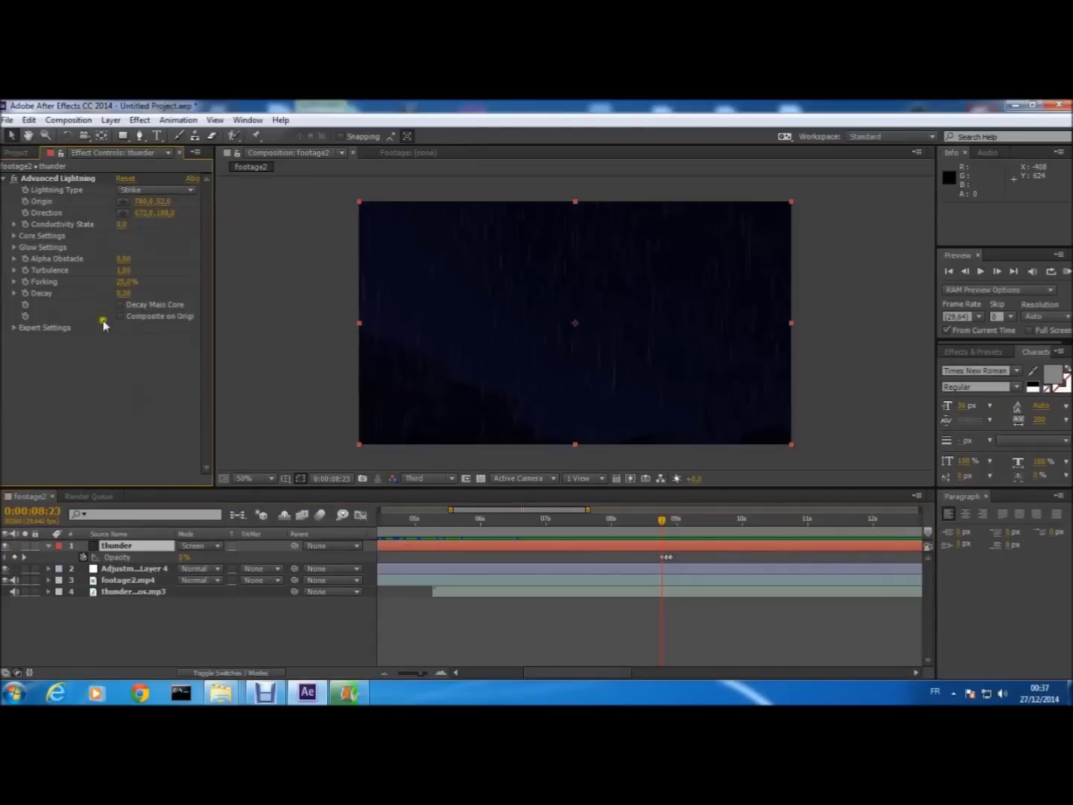
pyautogui.click(25, 317)
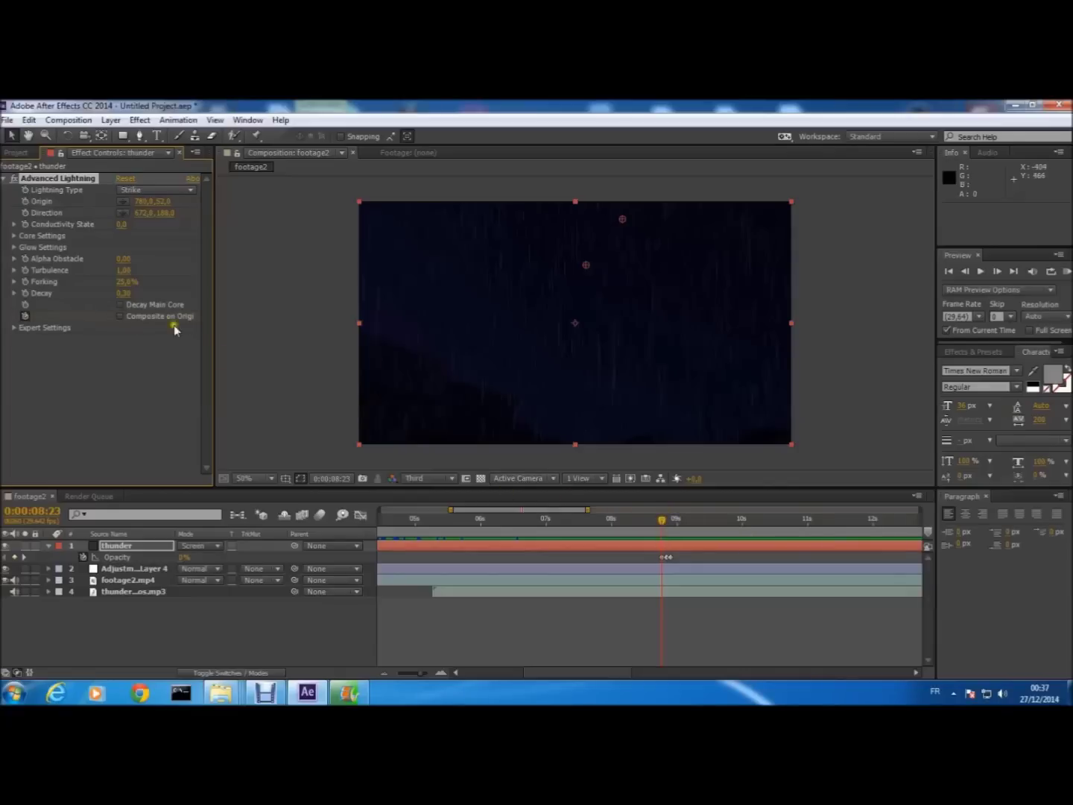
pyautogui.click(120, 317)
# Step: Scrub through the flash frames, RAM preview the scene, and undo an accidental keyframe move
pyautogui.click(666, 520)
pyautogui.moveTo(668, 524)
pyautogui.mouseDown()
pyautogui.moveTo(682, 530)
pyautogui.moveTo(656, 530)
pyautogui.moveTo(683, 523)
pyautogui.moveTo(656, 522)
pyautogui.mouseUp()
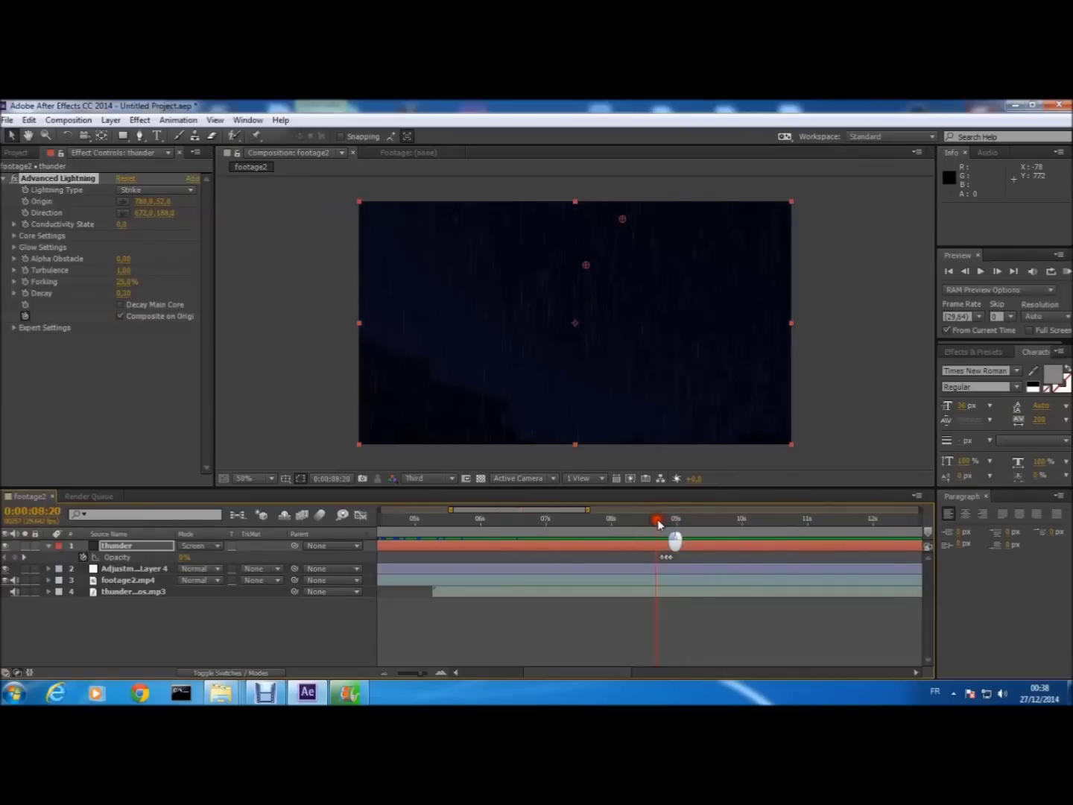
pyautogui.moveTo(659, 524)
pyautogui.mouseDown()
pyautogui.moveTo(618, 522)
pyautogui.moveTo(660, 523)
pyautogui.mouseUp()
pyautogui.moveTo(659, 524); pyautogui.dragTo(562, 550)
pyautogui.click(1066, 271)
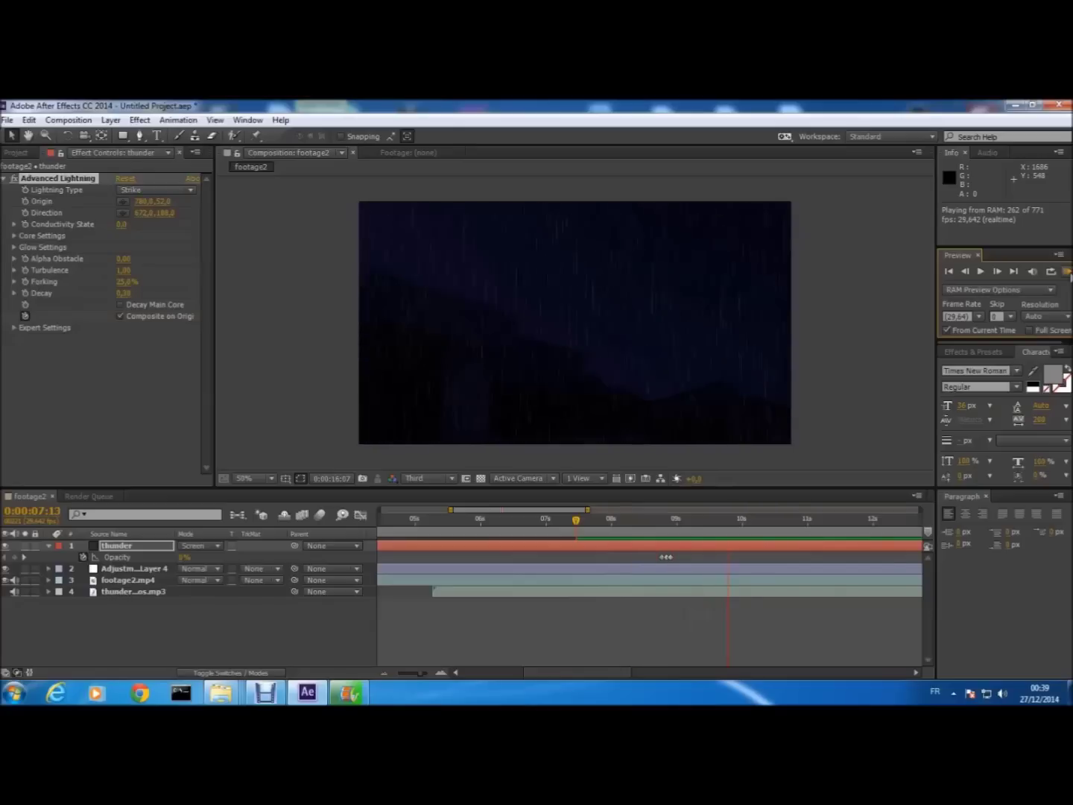
pyautogui.hotkey('ctrl', 'z')
# Step: Move the time indicator back to 0:00:08:16, one frame before the lightning flash
pyautogui.moveTo(671, 524); pyautogui.dragTo(647, 529)
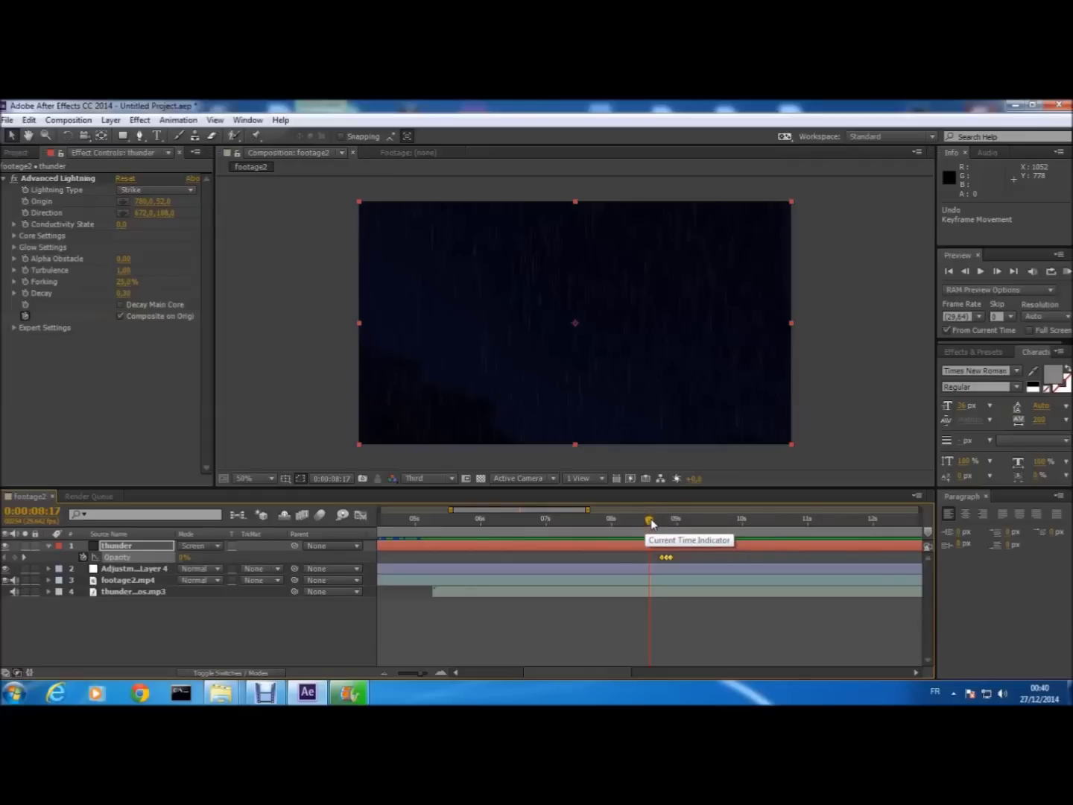
pyautogui.click(650, 522)
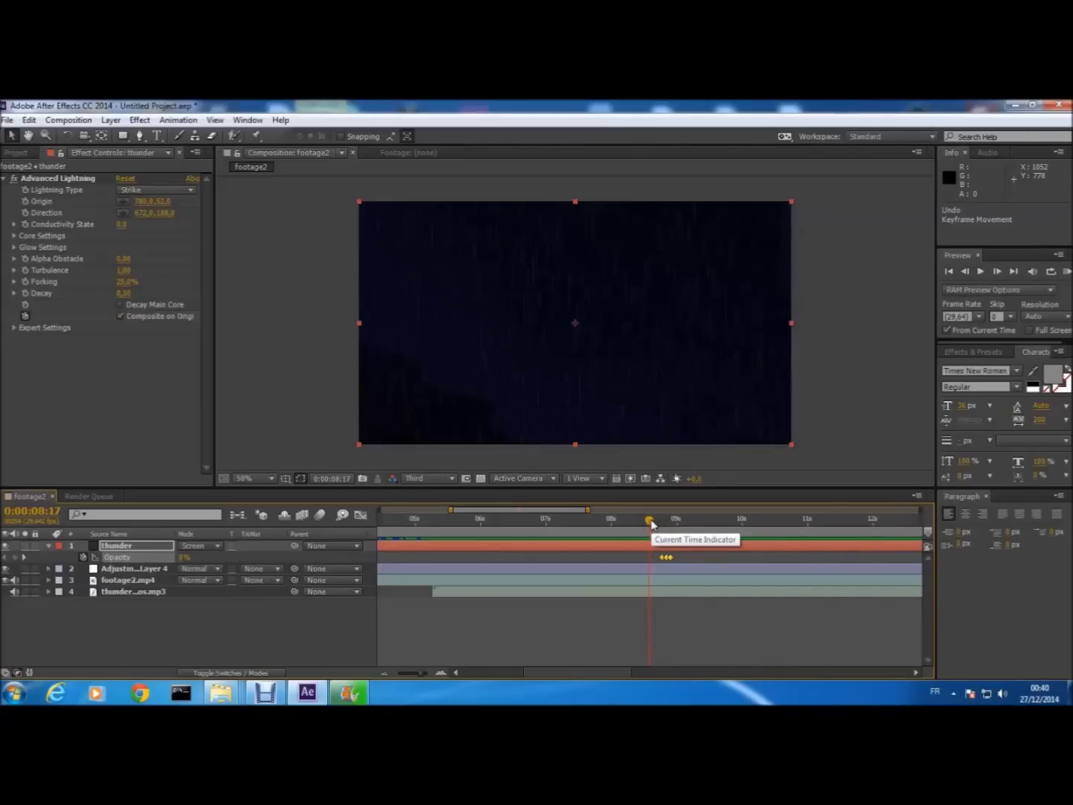
pyautogui.click(650, 522)
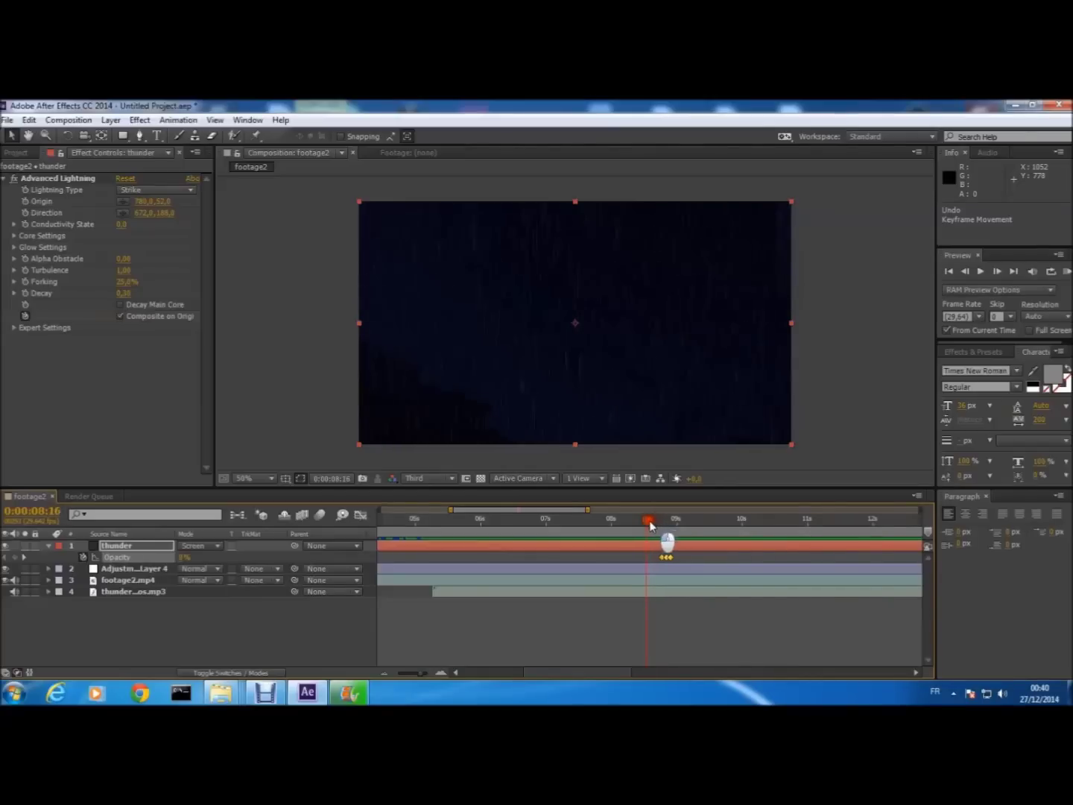